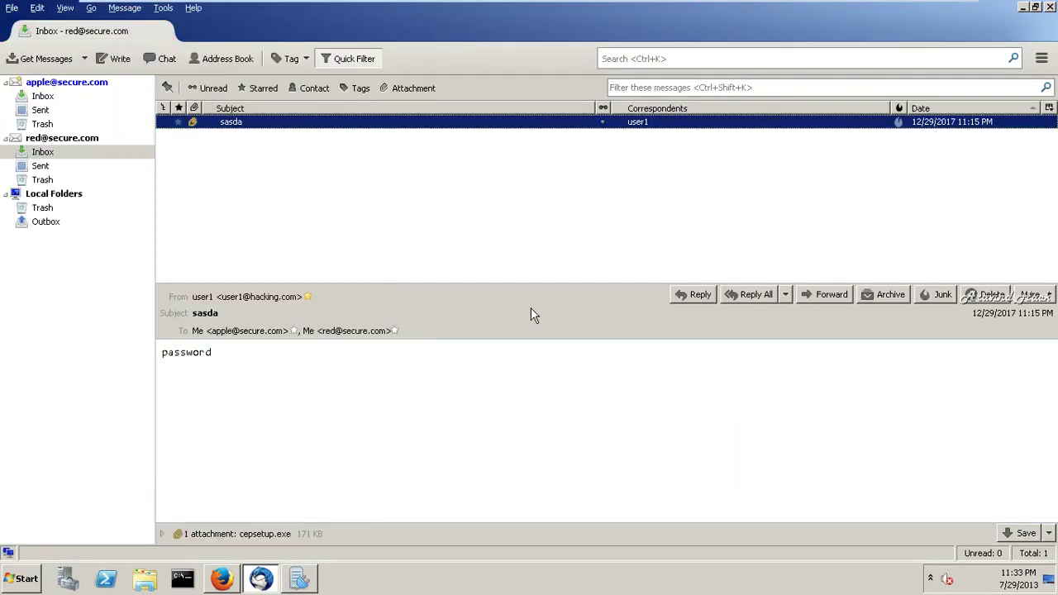
- Delete the sasda message, leaving the Inbox empty
{"action": "left_click", "coordinate": [990, 295]}
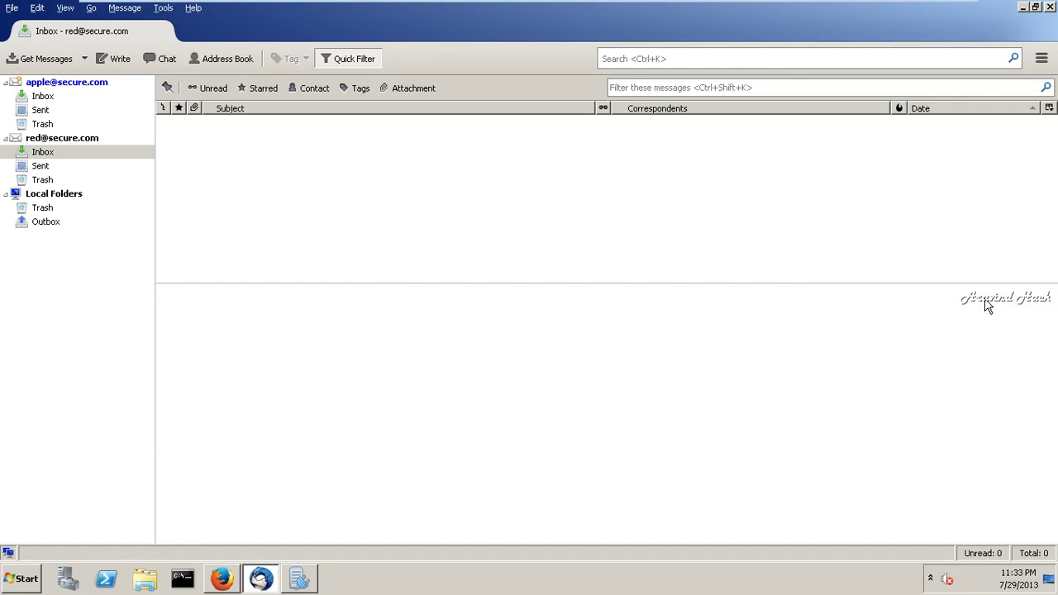
- Bring hMailServer Administrator forward and launch DNS Manager from Administrative Tools
{"action": "left_click", "coordinate": [310, 585]}
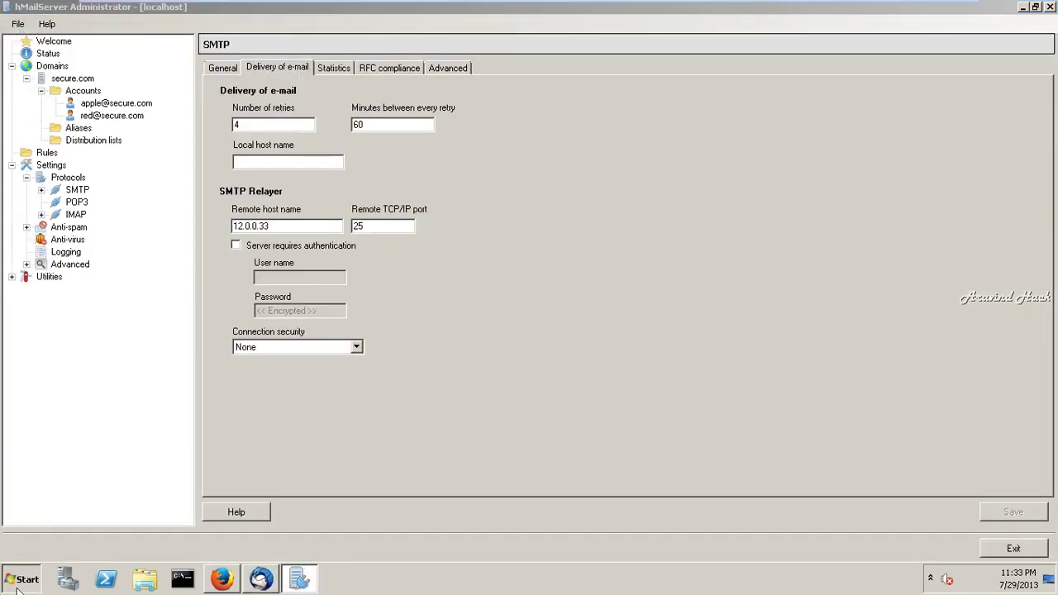
{"action": "left_click", "coordinate": [18, 582]}
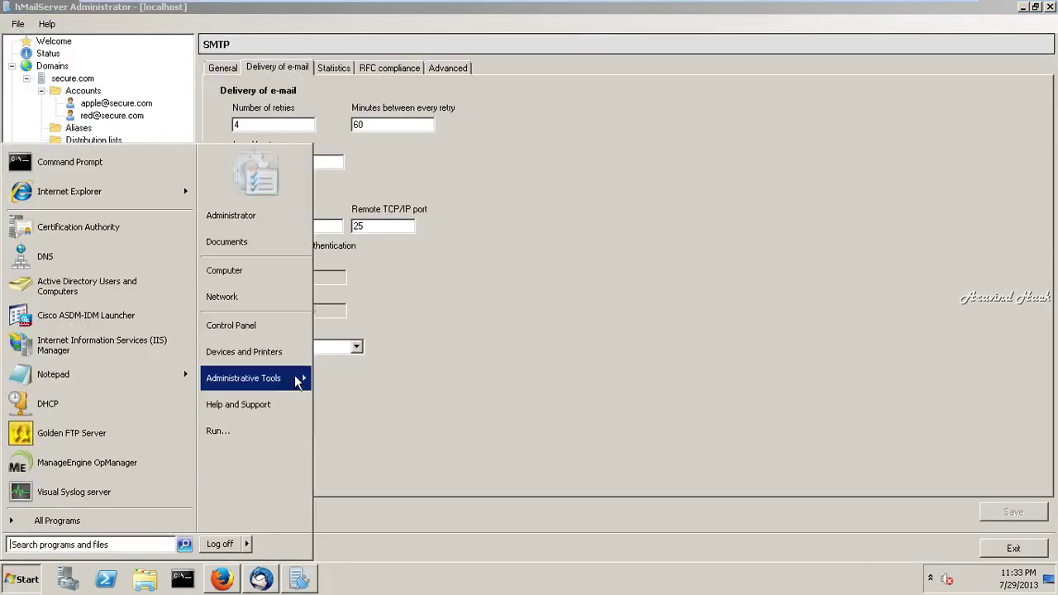
{"action": "mouse_move", "coordinate": [298, 381]}
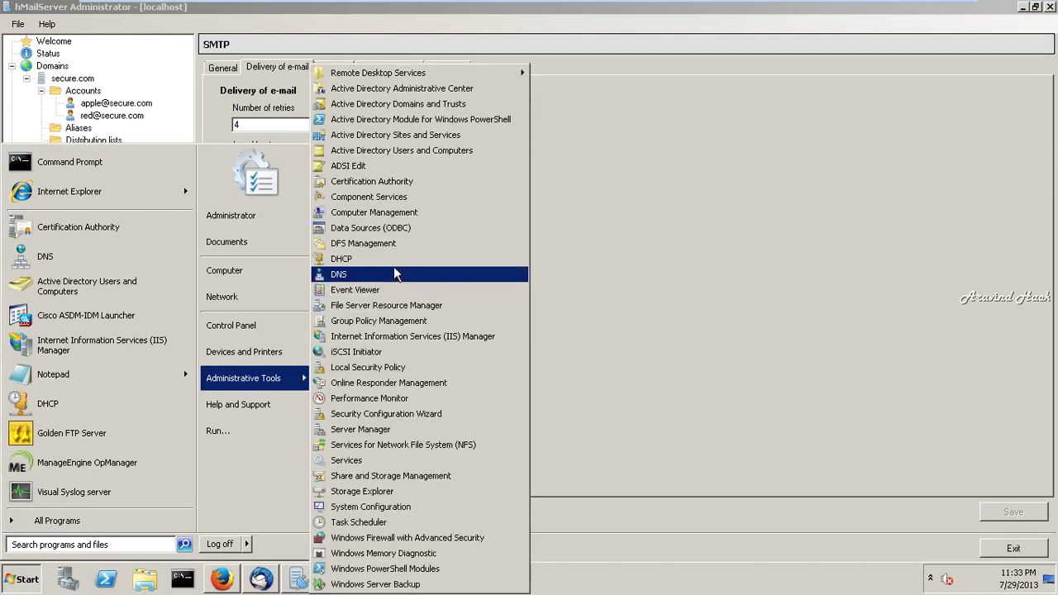
{"action": "left_click", "coordinate": [396, 274]}
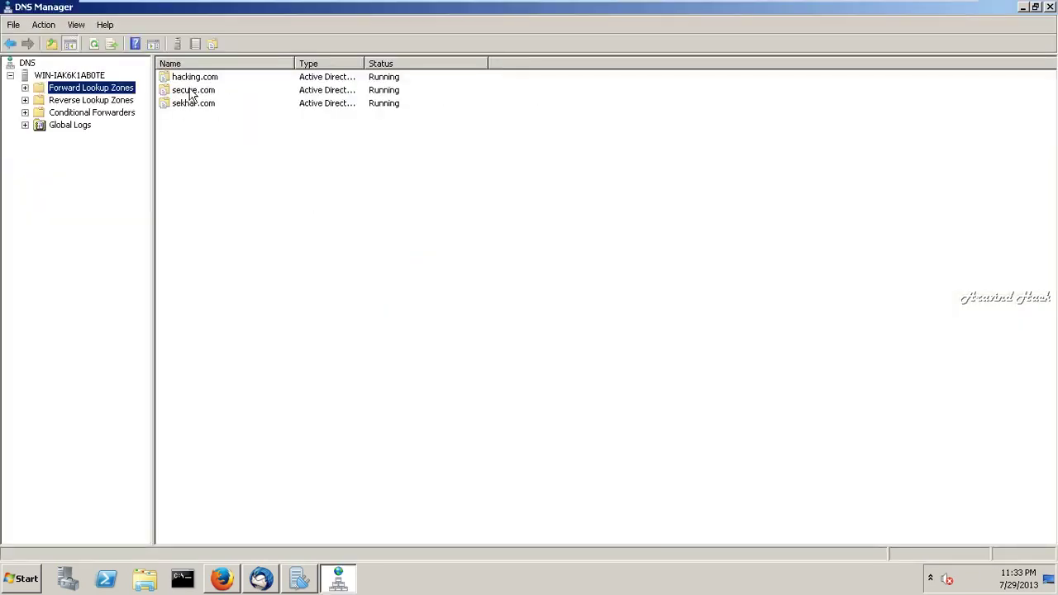
- Open the secure.com zone and inspect the smtp host record (12.0.0.33)
{"action": "left_click", "coordinate": [191, 92]}
{"action": "double_click", "coordinate": [190, 93]}
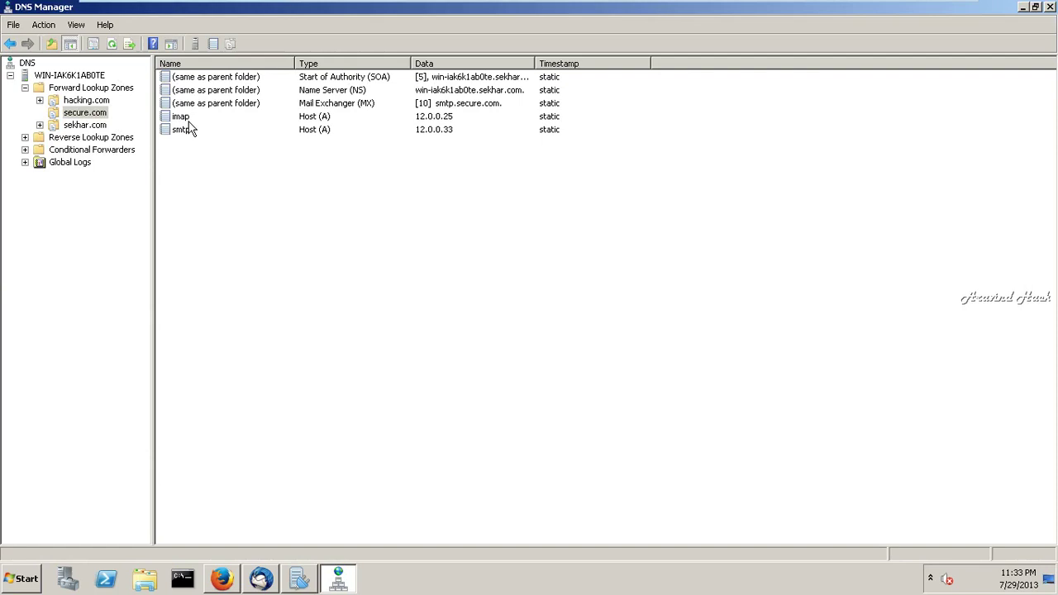
{"action": "left_click", "coordinate": [188, 134]}
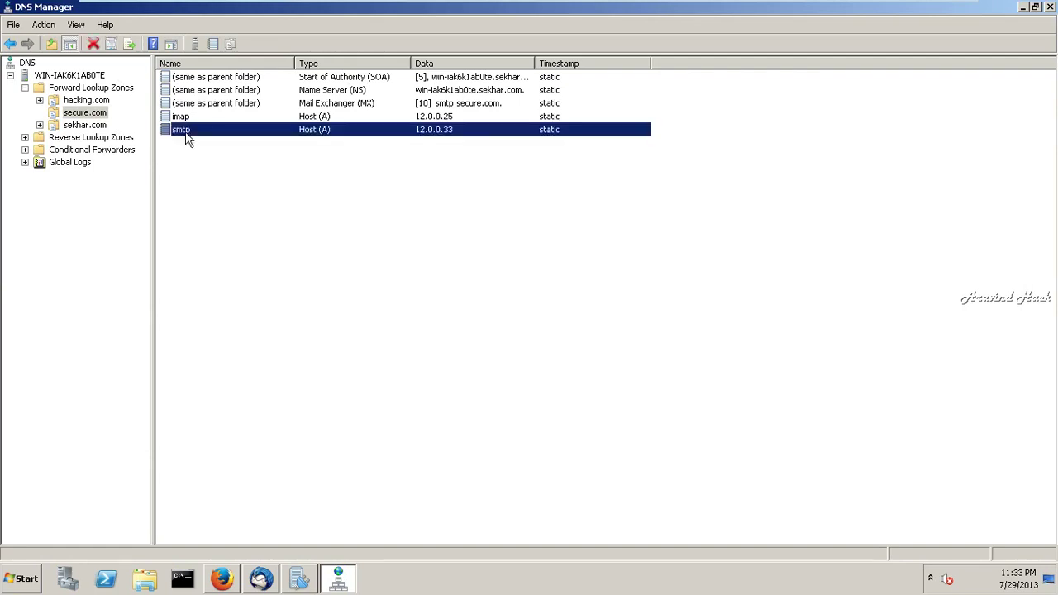
{"action": "double_click", "coordinate": [186, 132]}
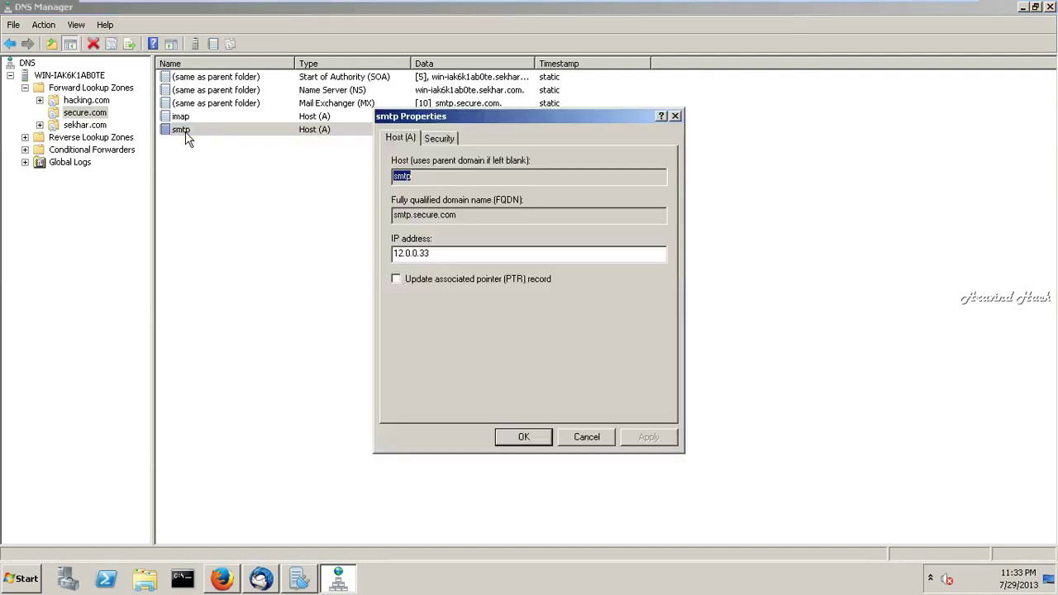
{"action": "left_click", "coordinate": [523, 438]}
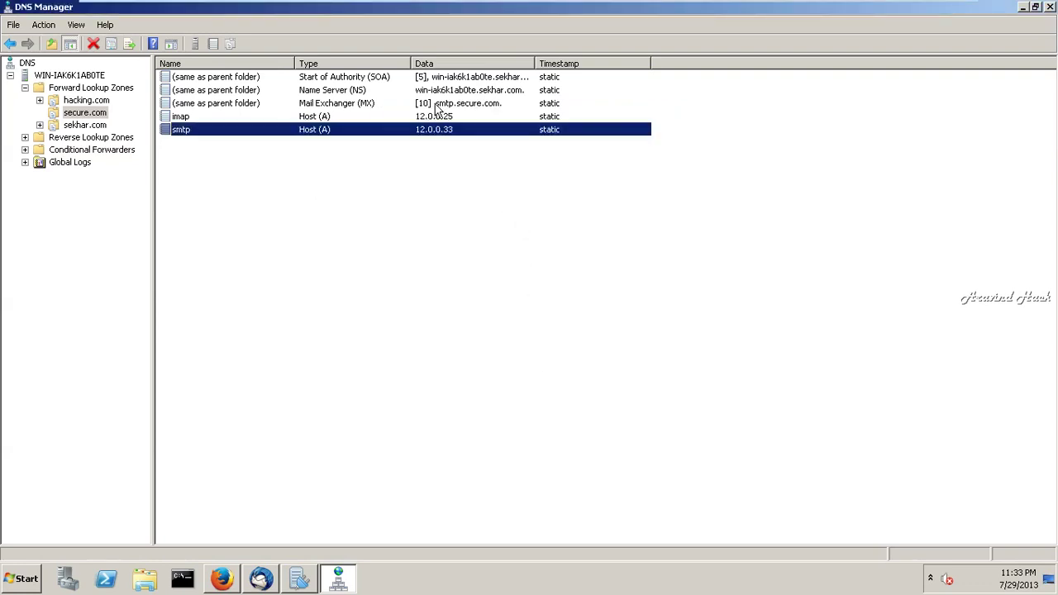
- Point the secure.com MX record at smtp.secure.com, save it, and return to Thunderbird
{"action": "double_click", "coordinate": [437, 105]}
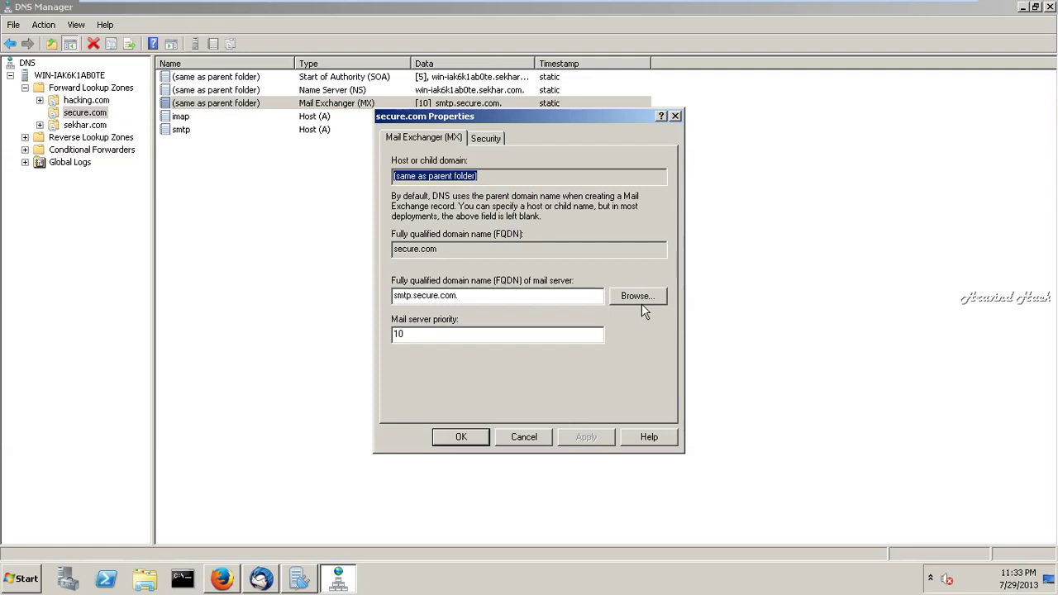
{"action": "left_click", "coordinate": [642, 302]}
{"action": "left_click", "coordinate": [428, 231]}
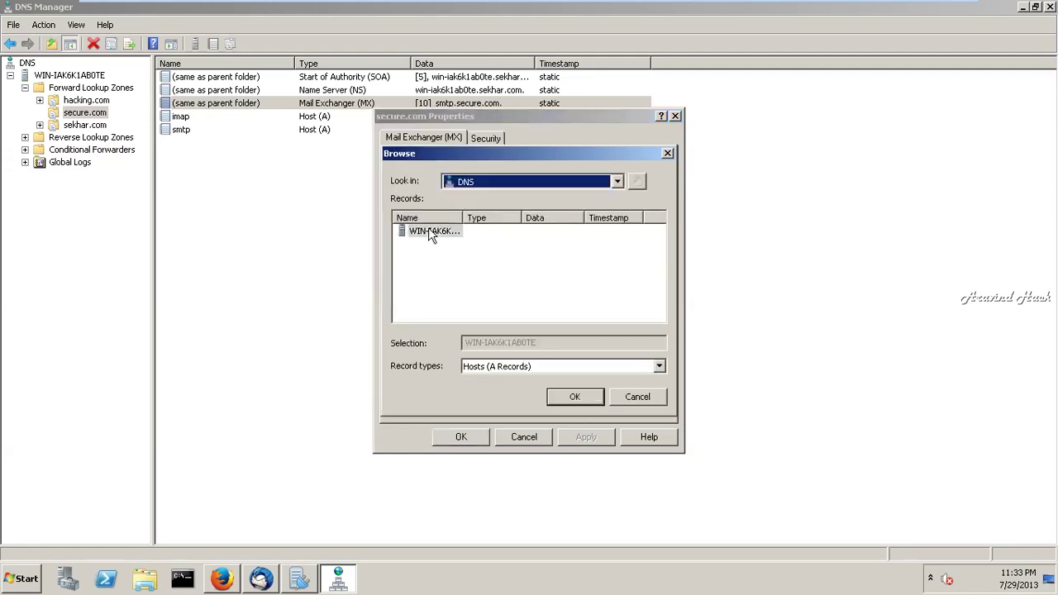
{"action": "double_click", "coordinate": [428, 231]}
{"action": "double_click", "coordinate": [430, 231]}
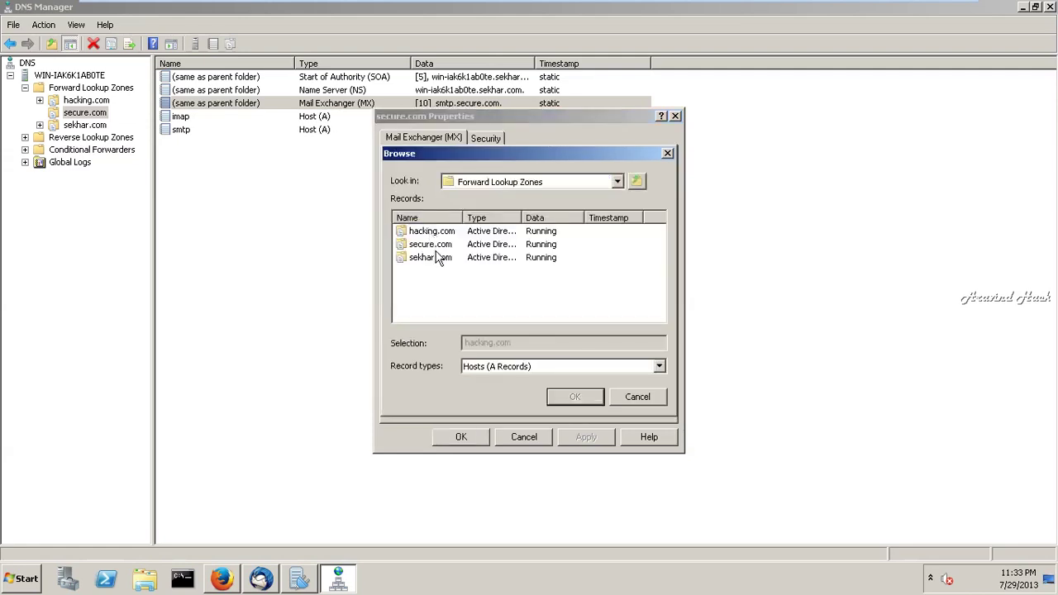
{"action": "double_click", "coordinate": [431, 244]}
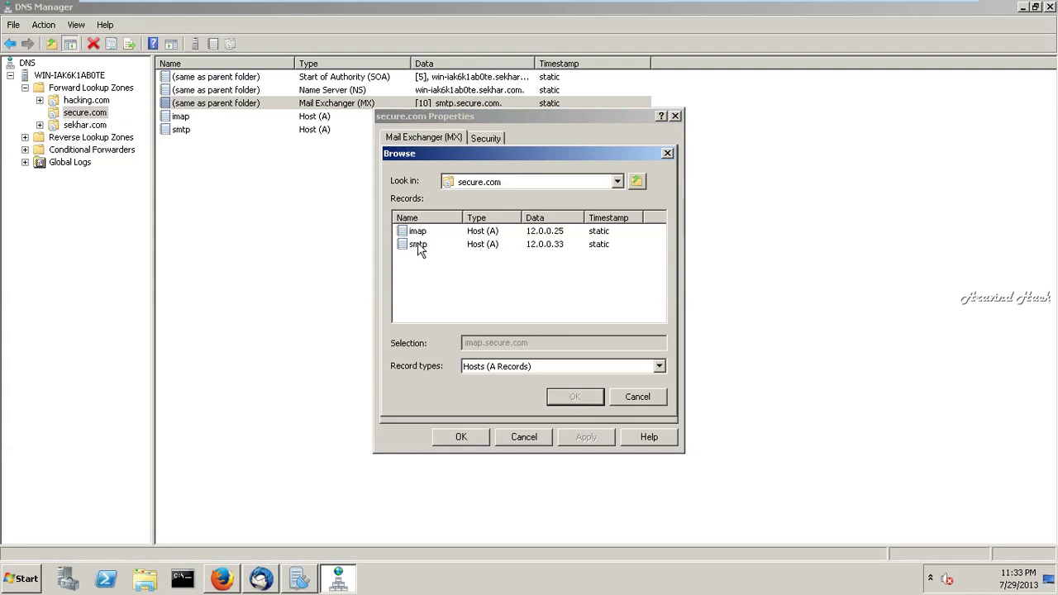
{"action": "left_click", "coordinate": [419, 244]}
{"action": "left_click", "coordinate": [585, 399]}
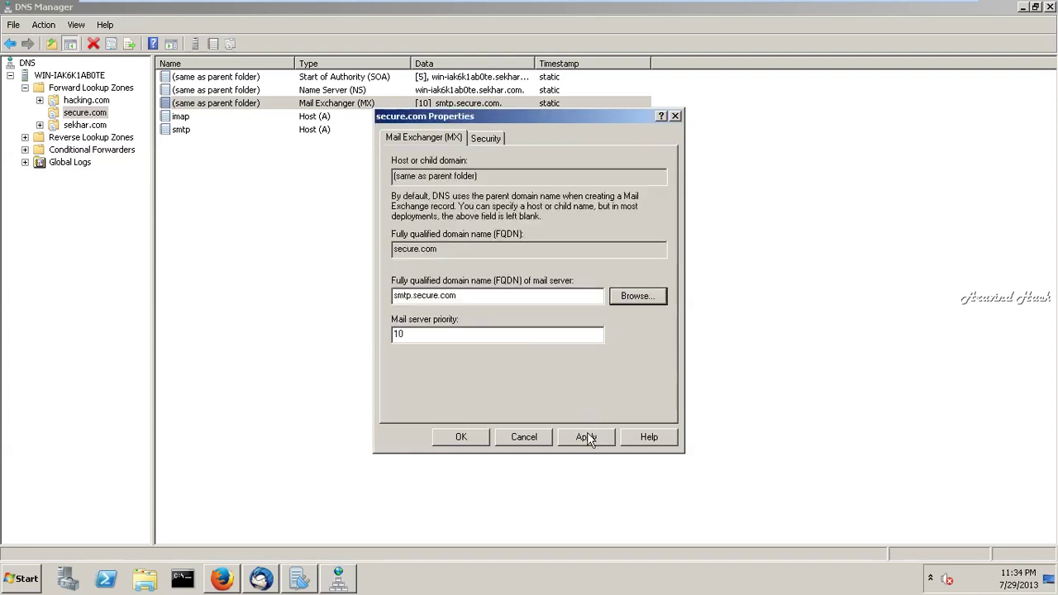
{"action": "left_click", "coordinate": [587, 436]}
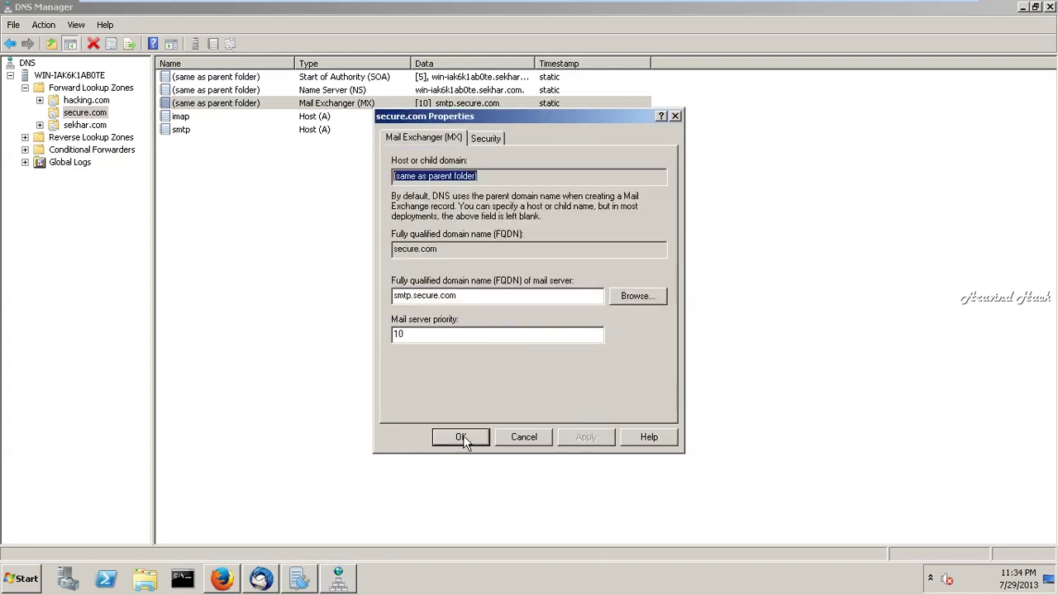
{"action": "left_click", "coordinate": [462, 438]}
{"action": "left_click", "coordinate": [261, 581]}
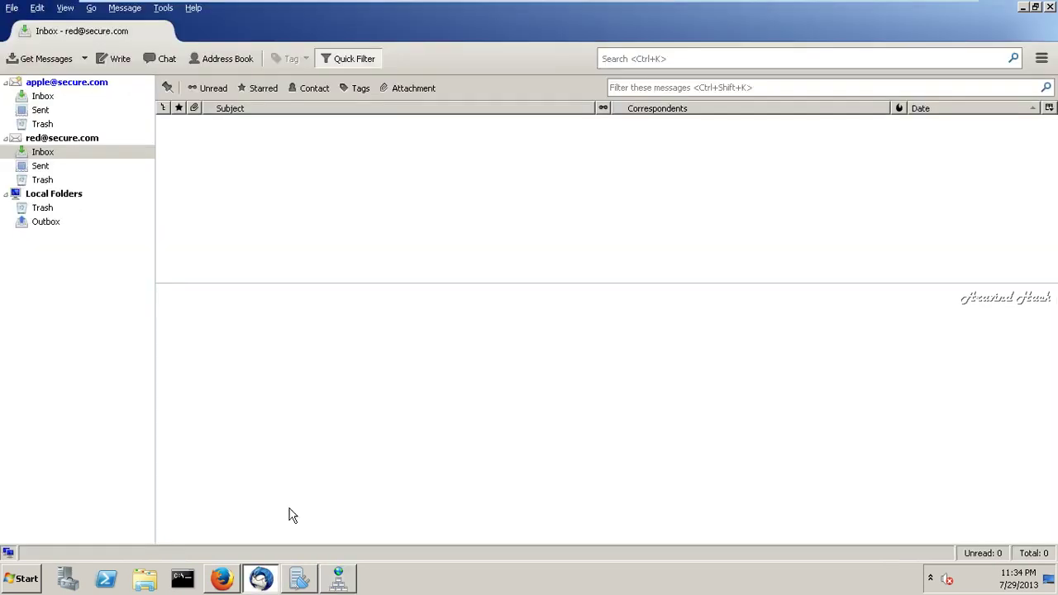
- Send a subjectless message with body 'asfafsasfasfas' to the hacking.com user1 account
{"action": "left_click", "coordinate": [120, 60]}
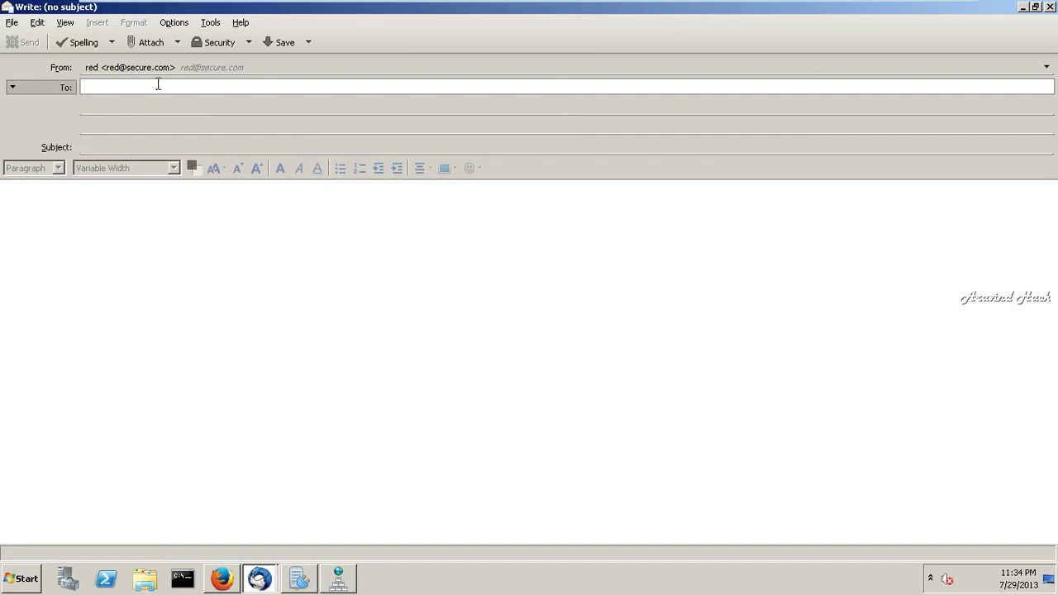
{"action": "type", "text": "use"}
{"action": "left_click", "coordinate": [147, 243]}
{"action": "type", "text": "asfafsasfasfas"}
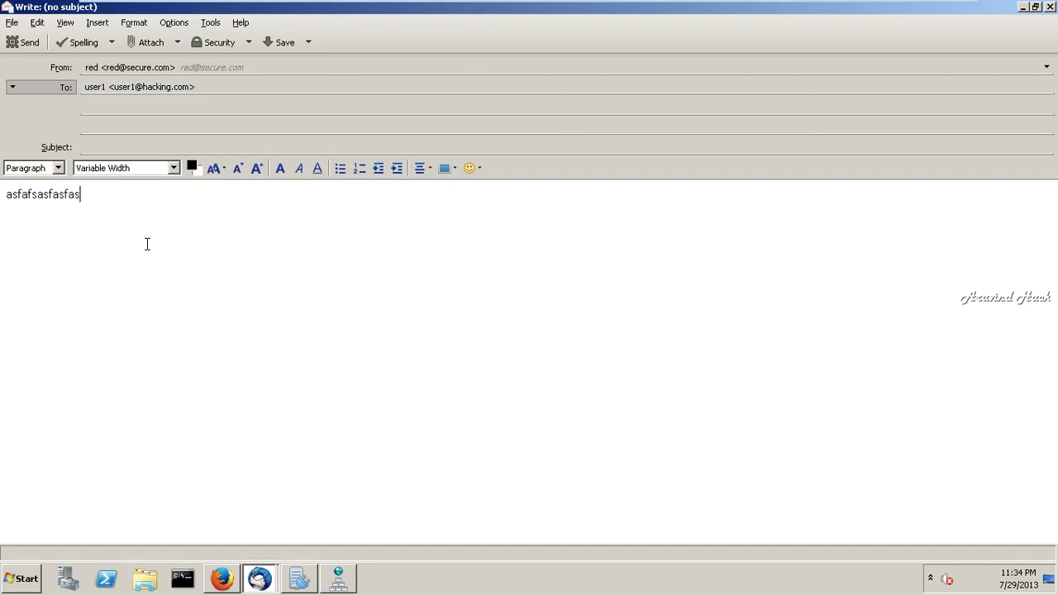
{"action": "mouse_move", "coordinate": [756, 6]}
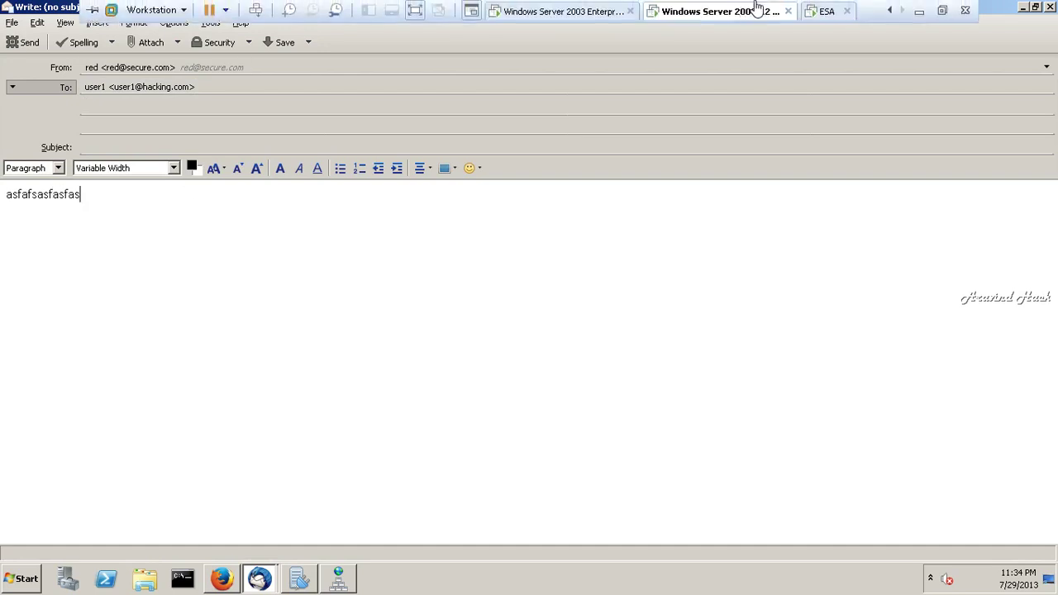
{"action": "left_click", "coordinate": [444, 111]}
{"action": "left_click", "coordinate": [12, 46]}
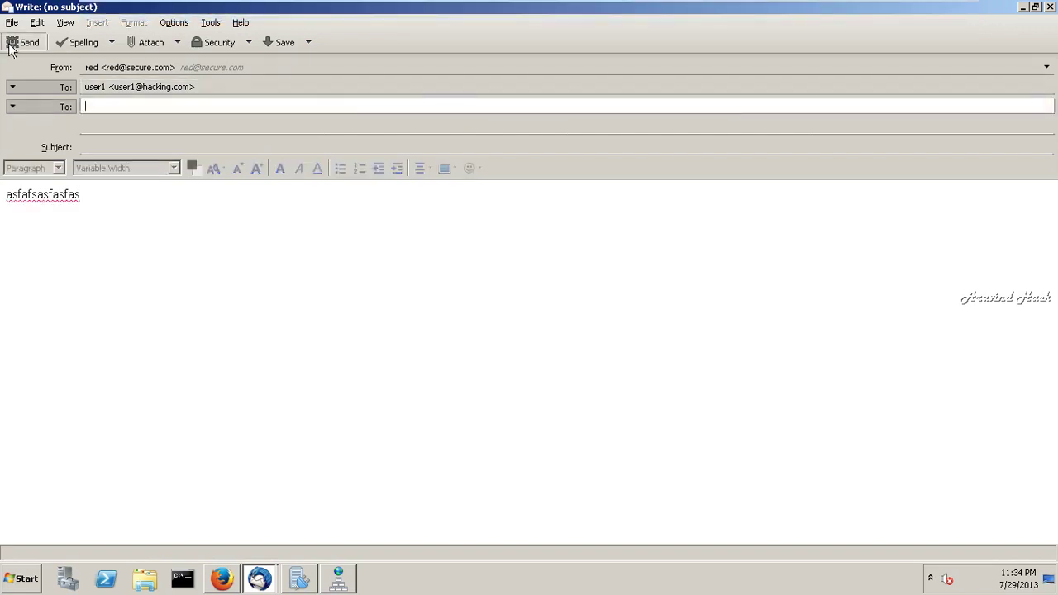
{"action": "left_click", "coordinate": [468, 304]}
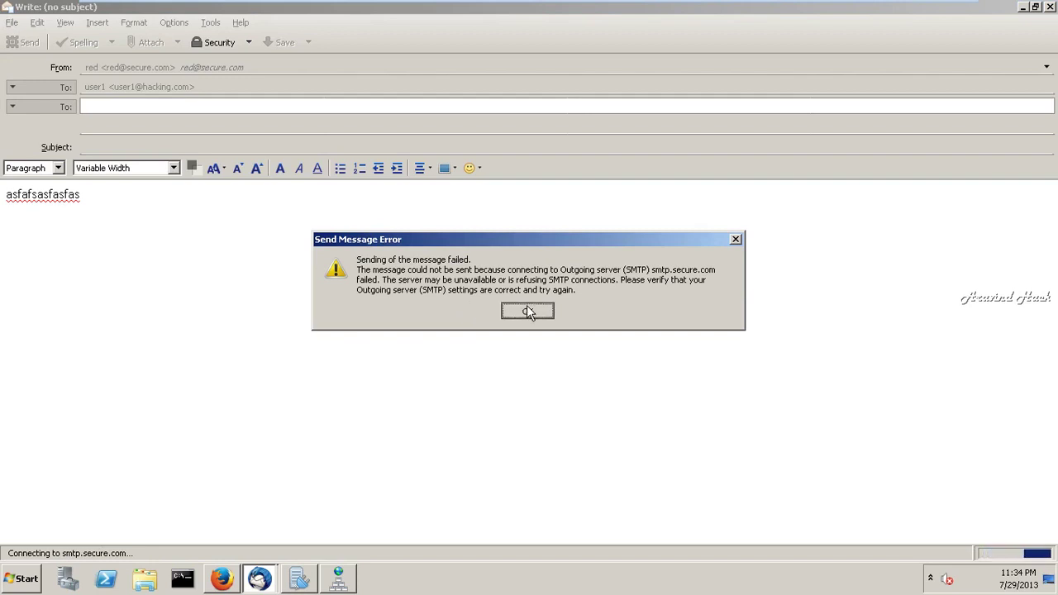
- Dismiss the smtp.secure.com send error and glance at DNS Manager before returning
{"action": "left_click", "coordinate": [527, 311]}
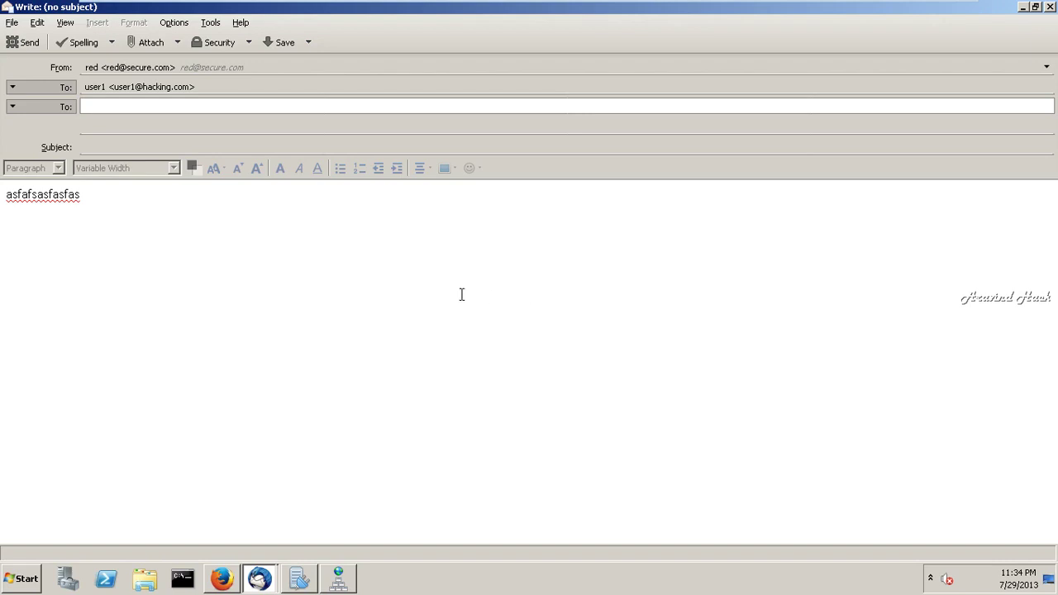
{"action": "left_click", "coordinate": [338, 580]}
{"action": "left_click", "coordinate": [338, 580]}
- Add the hacking.com user2 recipient, resend without subject, and dismiss the connection failure
{"action": "left_click", "coordinate": [113, 105]}
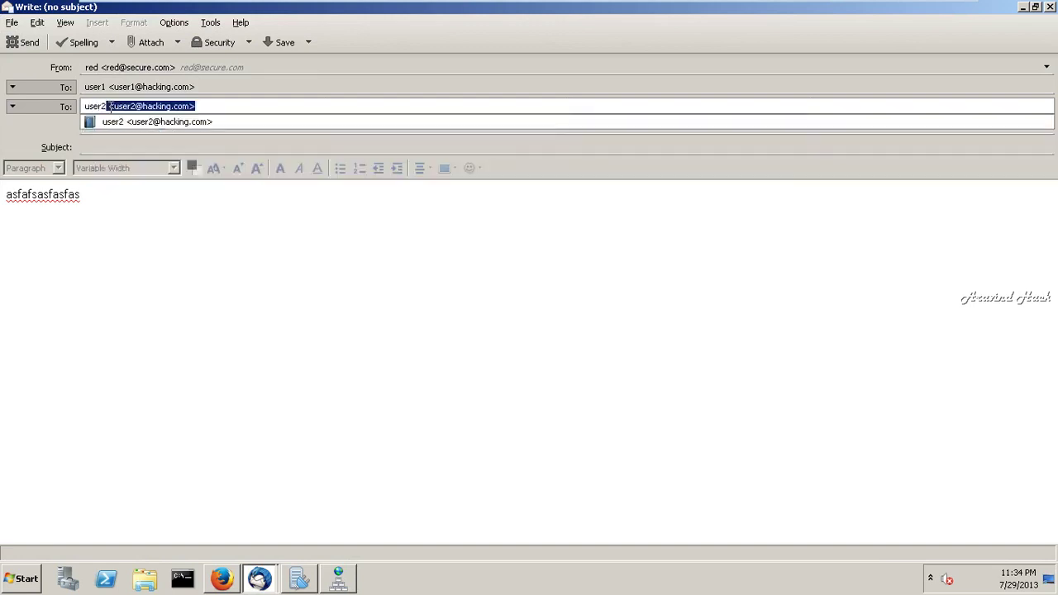
{"action": "left_click", "coordinate": [116, 207]}
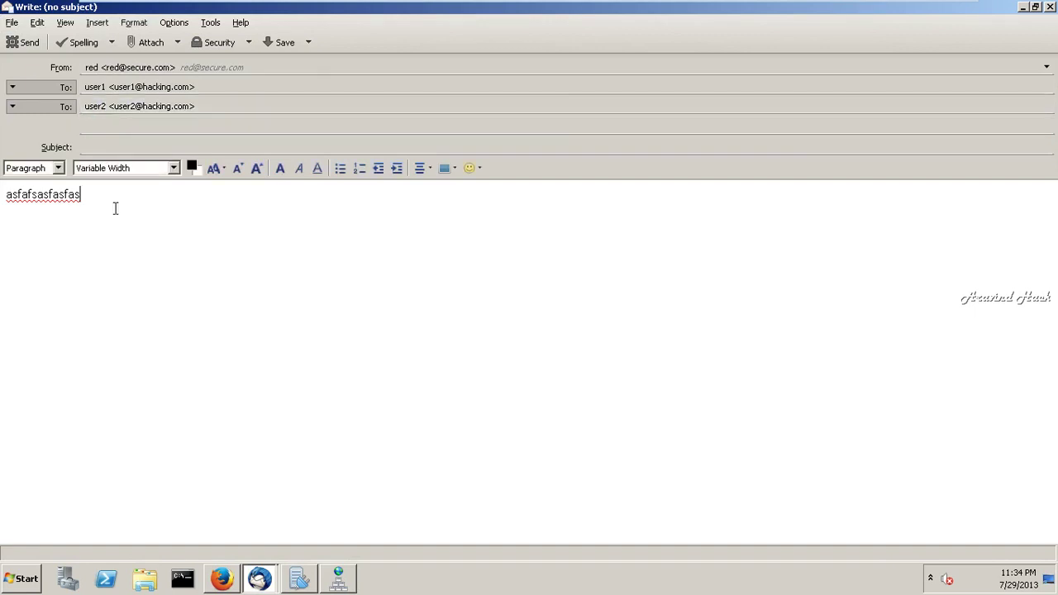
{"action": "left_click", "coordinate": [25, 43]}
{"action": "left_click", "coordinate": [468, 303]}
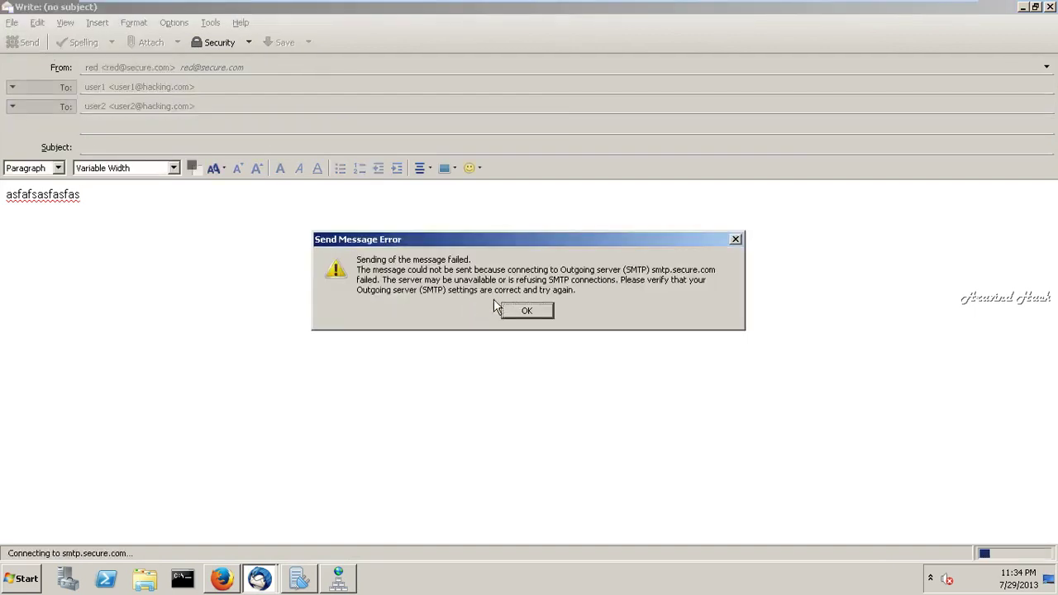
{"action": "left_click", "coordinate": [534, 310]}
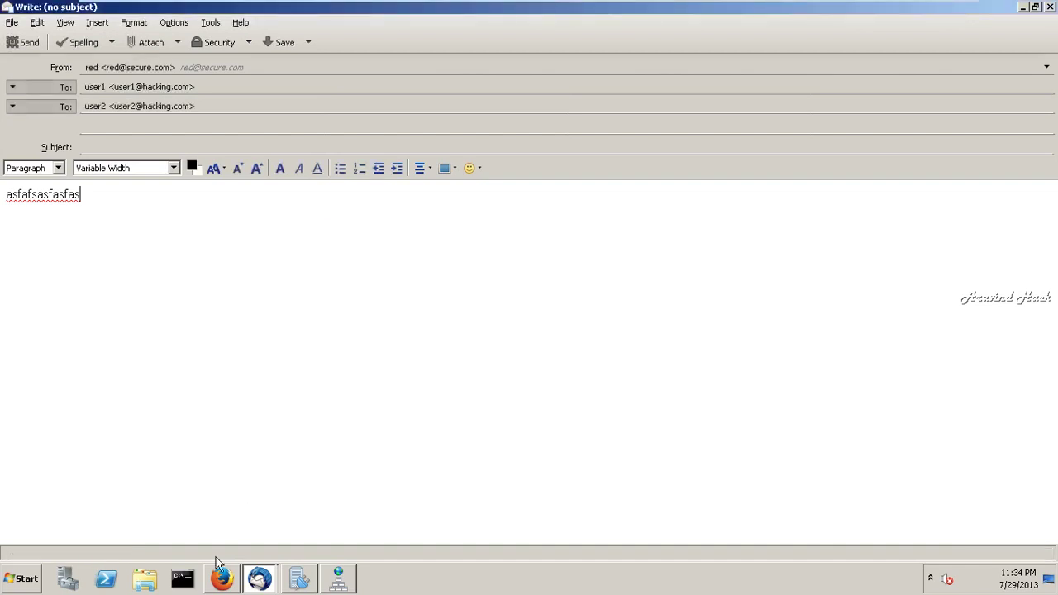
{"action": "mouse_move", "coordinate": [221, 581]}
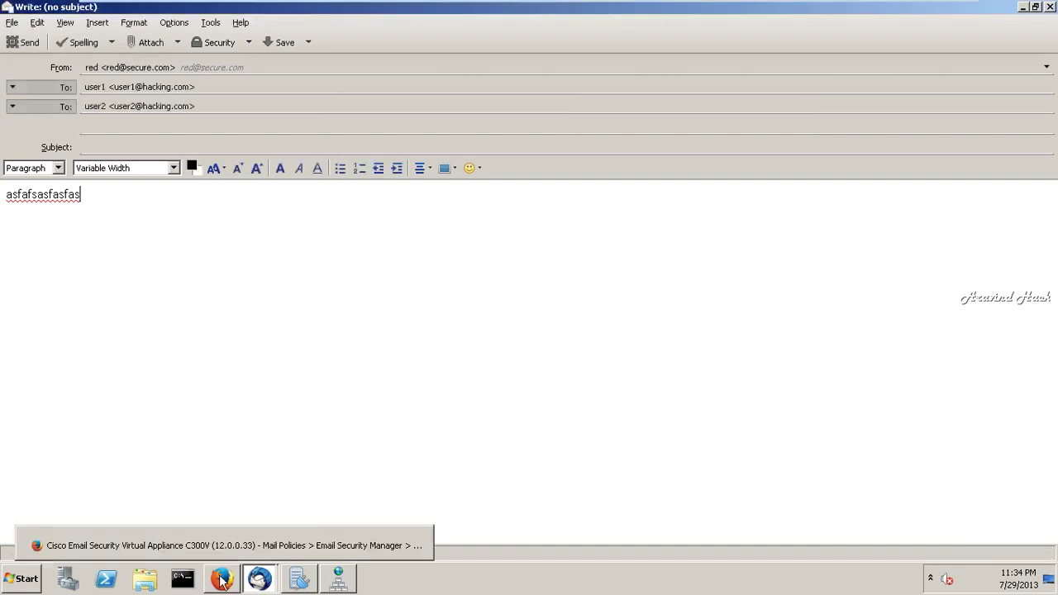
- In the Cisco appliance, view Mail Flow Policies, then the HAT Overview of sender groups
{"action": "left_click", "coordinate": [222, 579]}
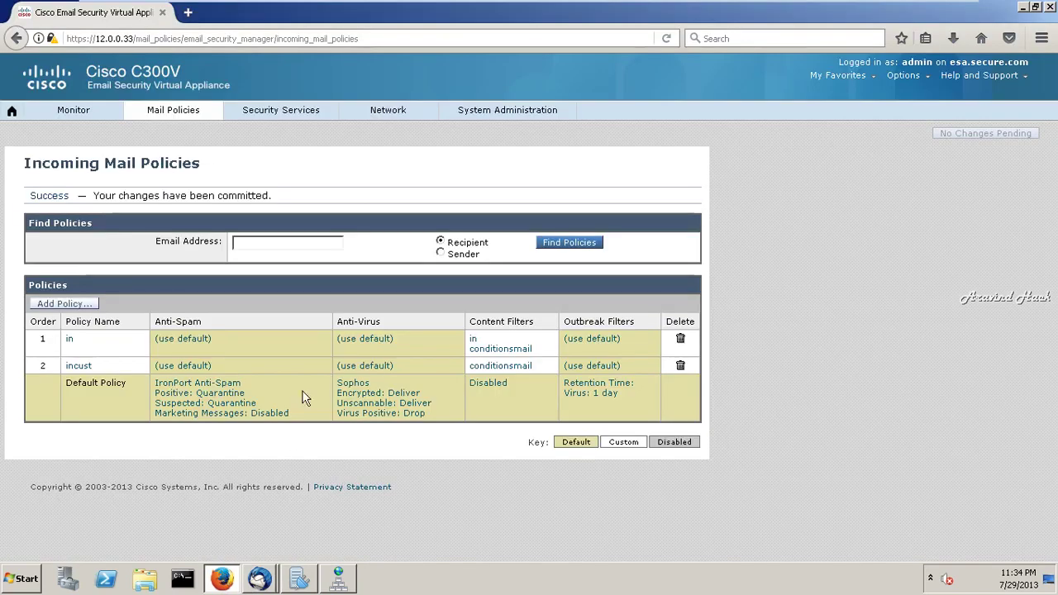
{"action": "mouse_move", "coordinate": [149, 104]}
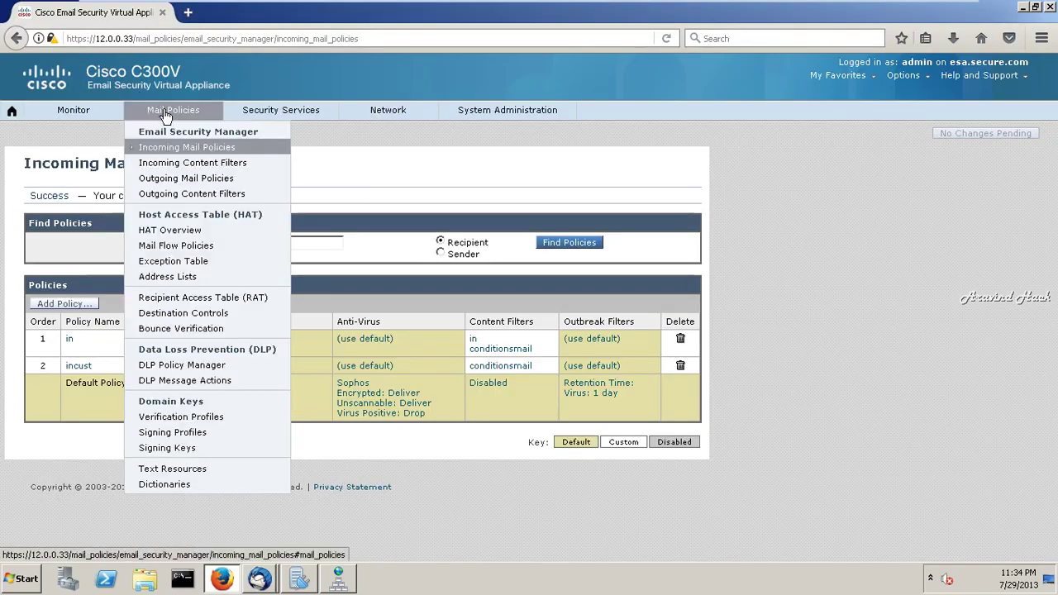
{"action": "left_click", "coordinate": [184, 252]}
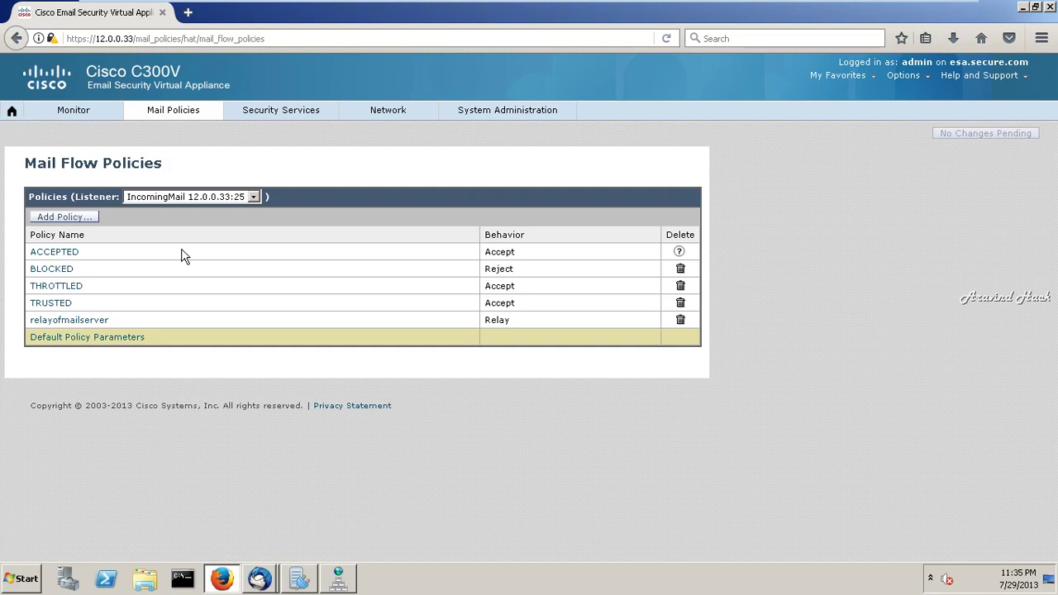
{"action": "left_click", "coordinate": [173, 122]}
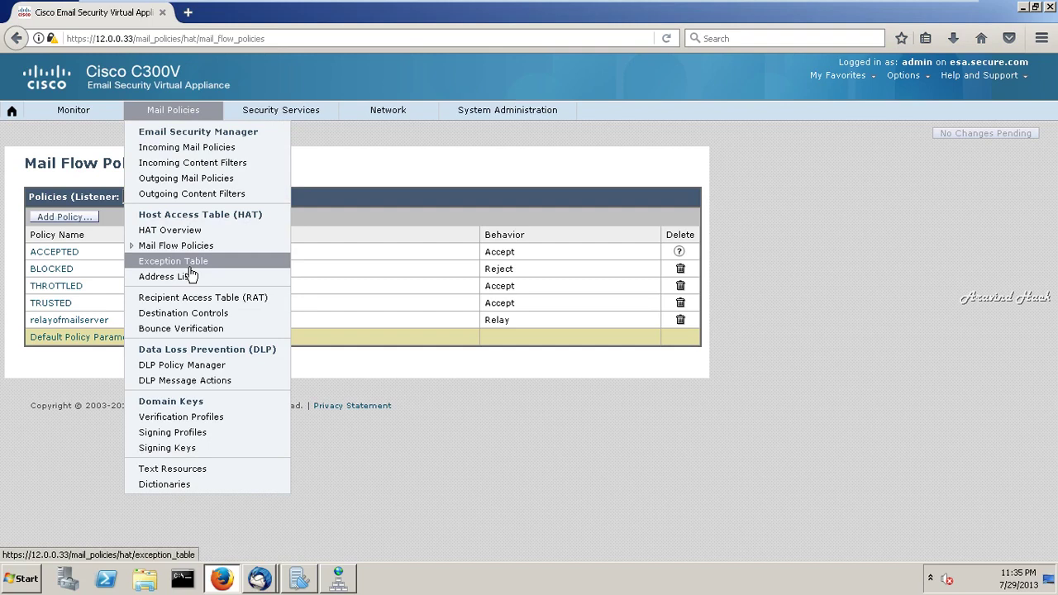
{"action": "left_click", "coordinate": [190, 234]}
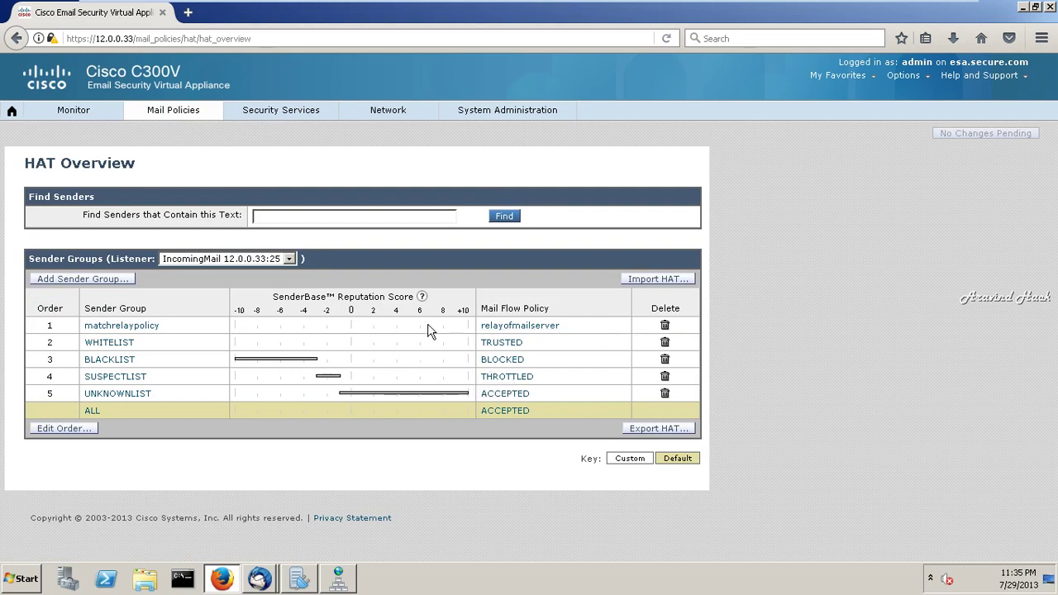
- Open matchrelaypolicy and resubmit its 12.0.0.25 sender entry unchanged
{"action": "left_click", "coordinate": [116, 328]}
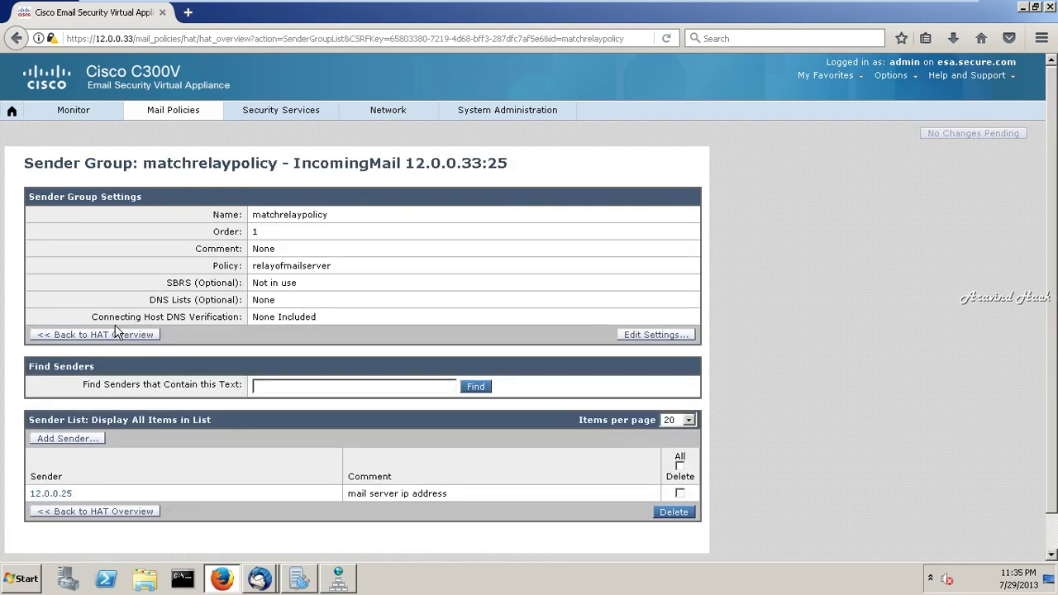
{"action": "left_click", "coordinate": [680, 467]}
{"action": "left_click", "coordinate": [680, 467]}
{"action": "left_click", "coordinate": [61, 496]}
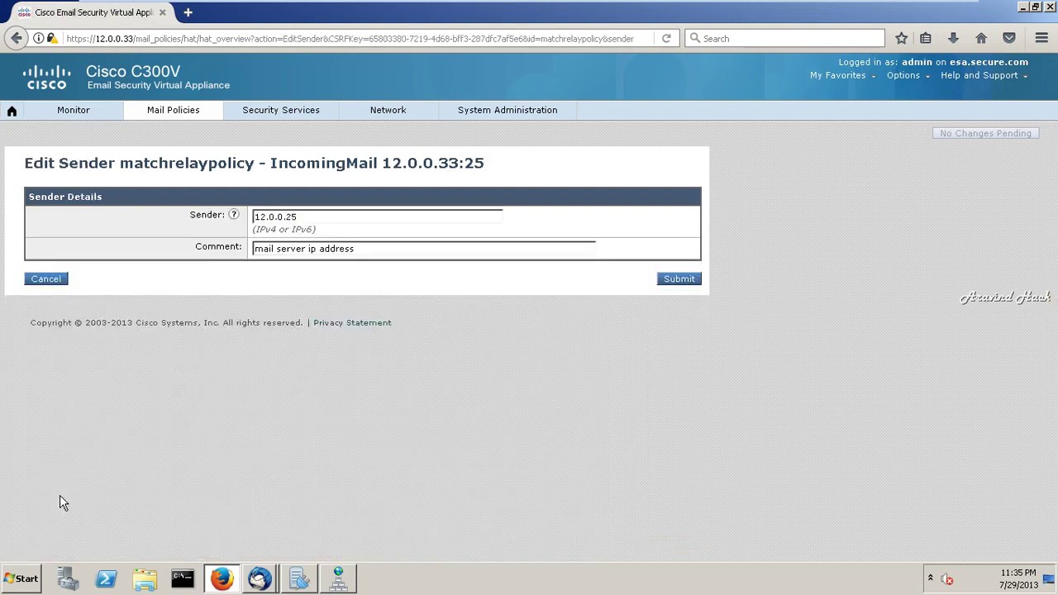
{"action": "left_click", "coordinate": [682, 281]}
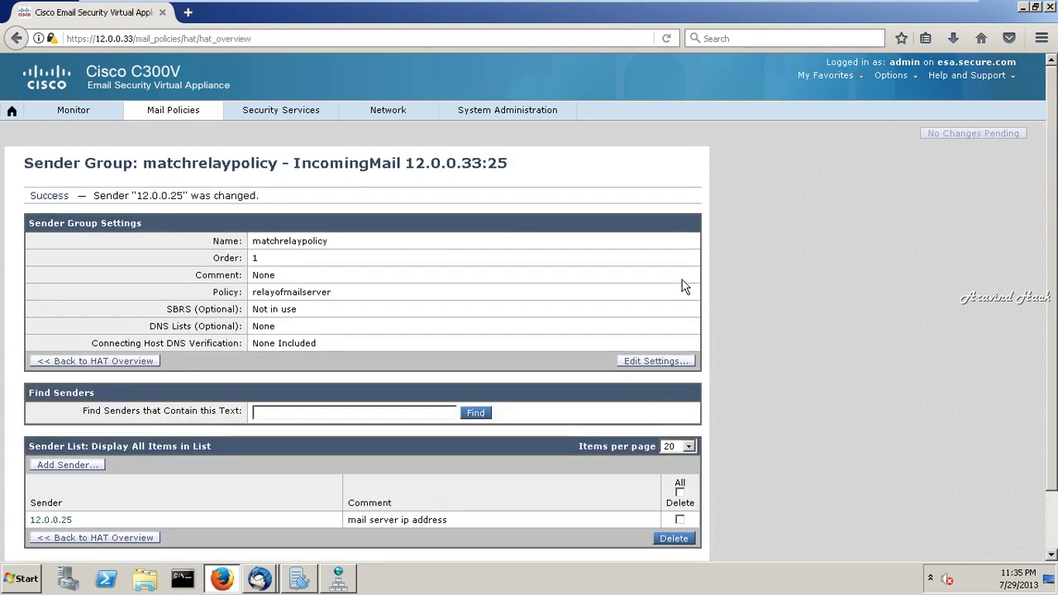
- Return to the HAT Overview and check hMailServer relays via 12.0.0.33 port 25
{"action": "scroll", "coordinate": [1038, 393], "scroll_direction": "down", "scroll_amount": 2}
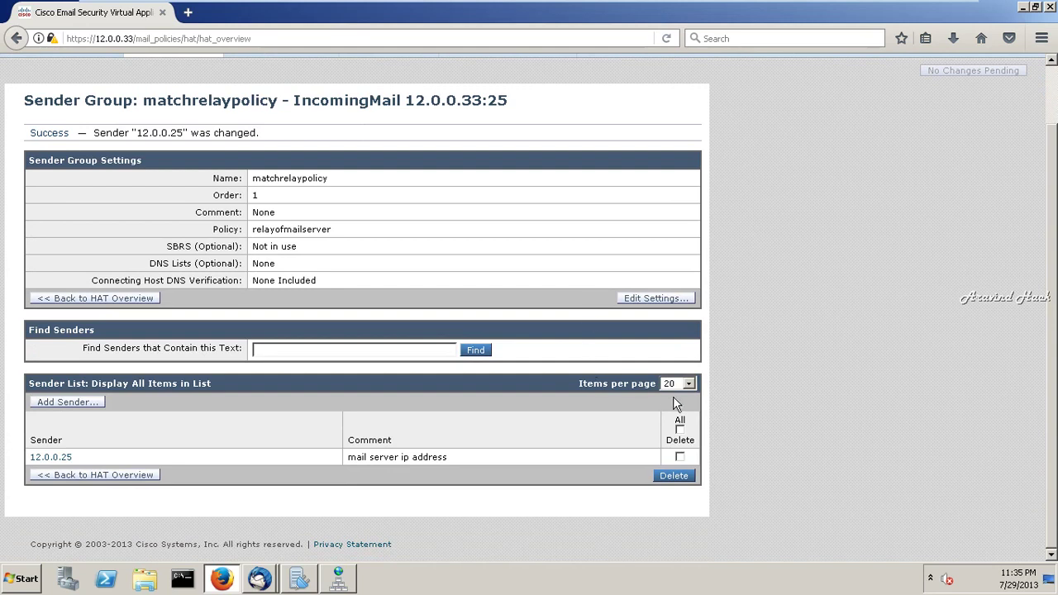
{"action": "mouse_move", "coordinate": [759, 7]}
{"action": "left_click", "coordinate": [101, 478]}
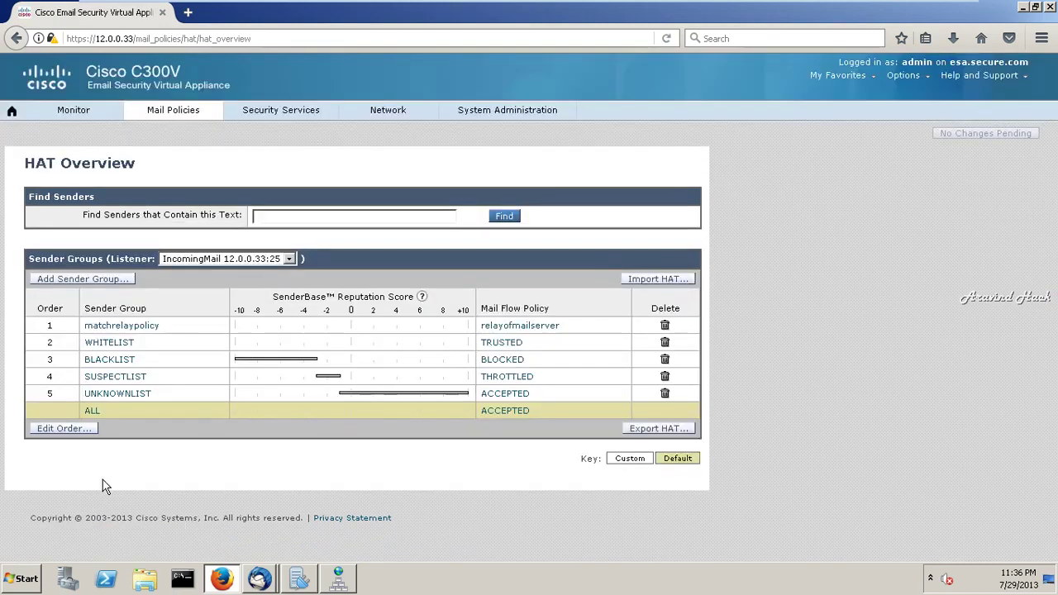
{"action": "left_click", "coordinate": [296, 587]}
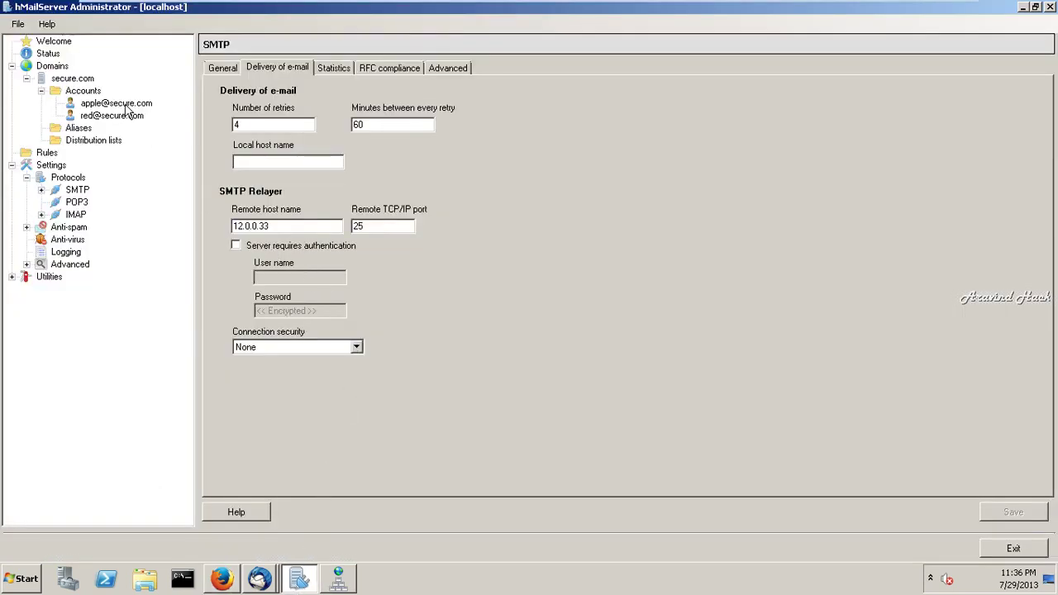
{"action": "left_click", "coordinate": [260, 581]}
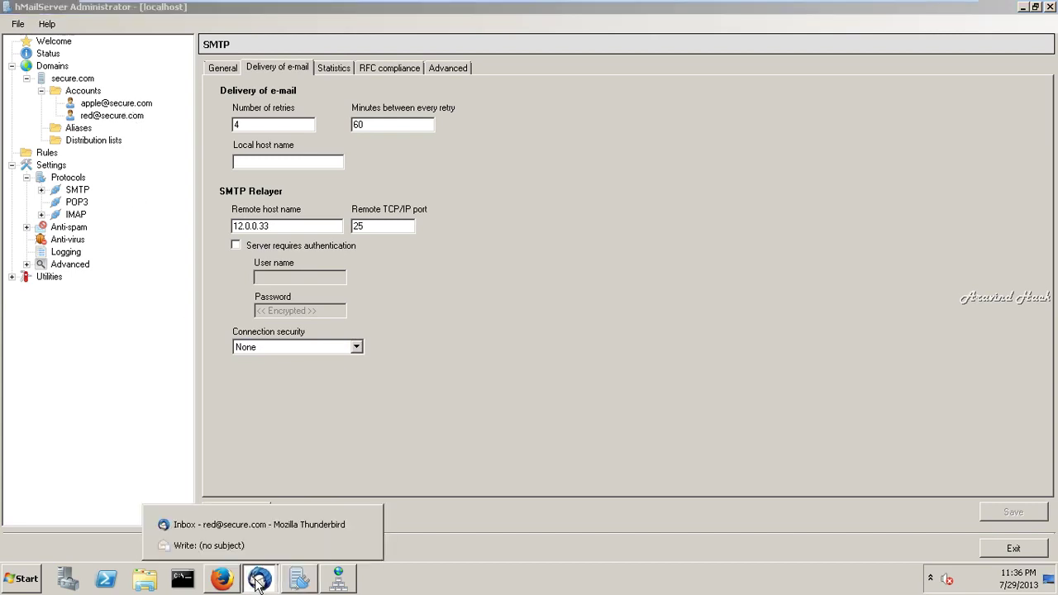
- From the apple account, send a subjectless message 'asfasf' to the hacking.com user2 account
{"action": "left_click", "coordinate": [248, 525]}
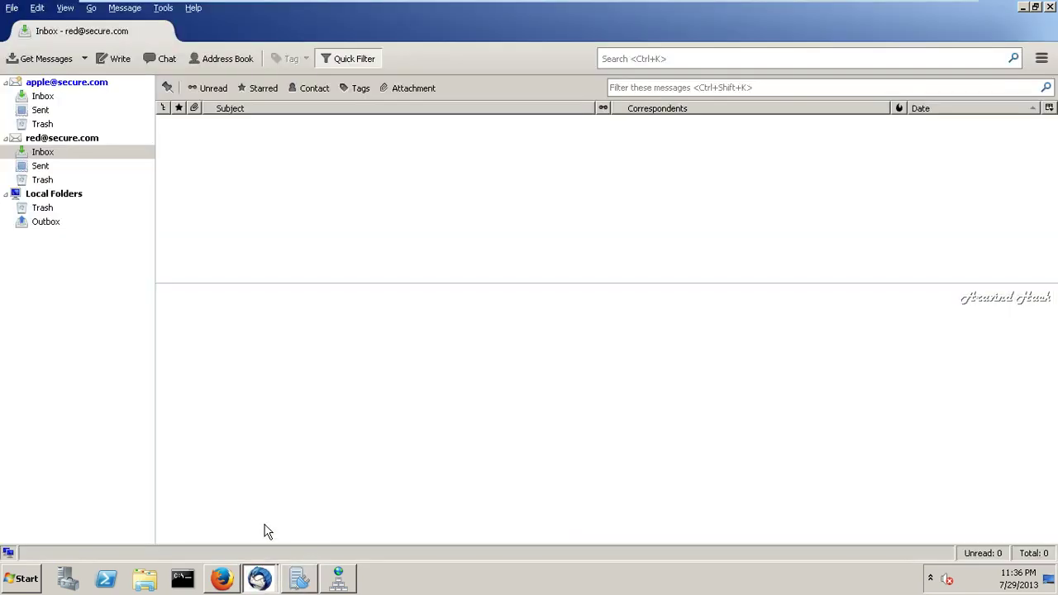
{"action": "left_click", "coordinate": [51, 98]}
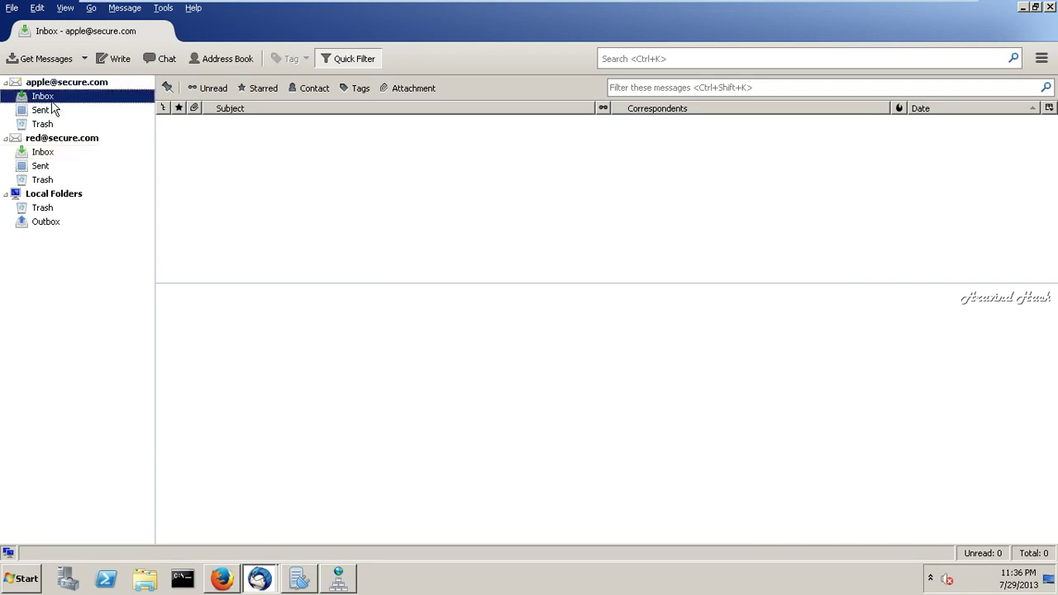
{"action": "left_click", "coordinate": [119, 64]}
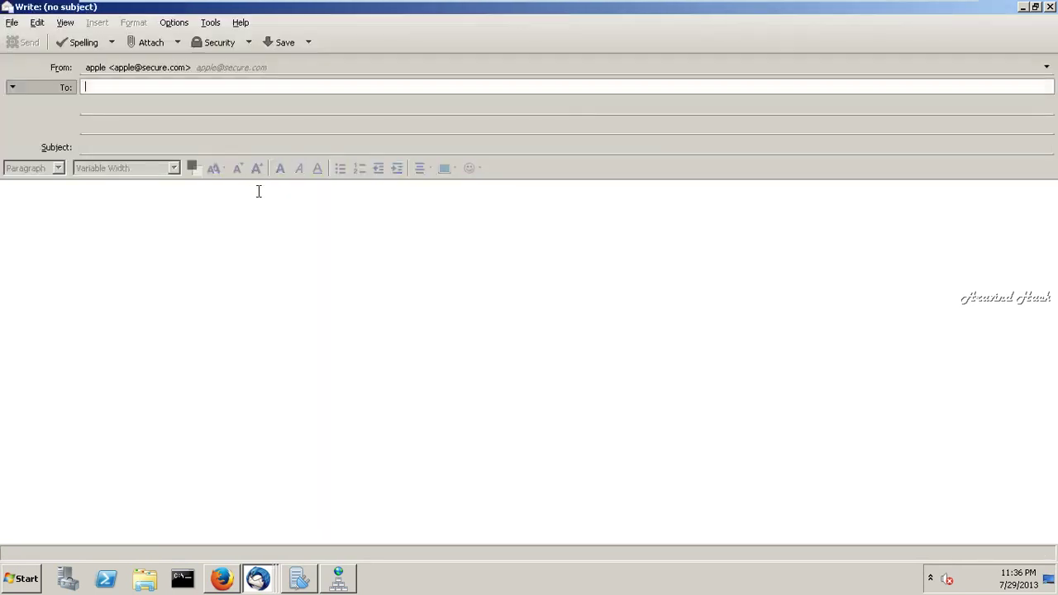
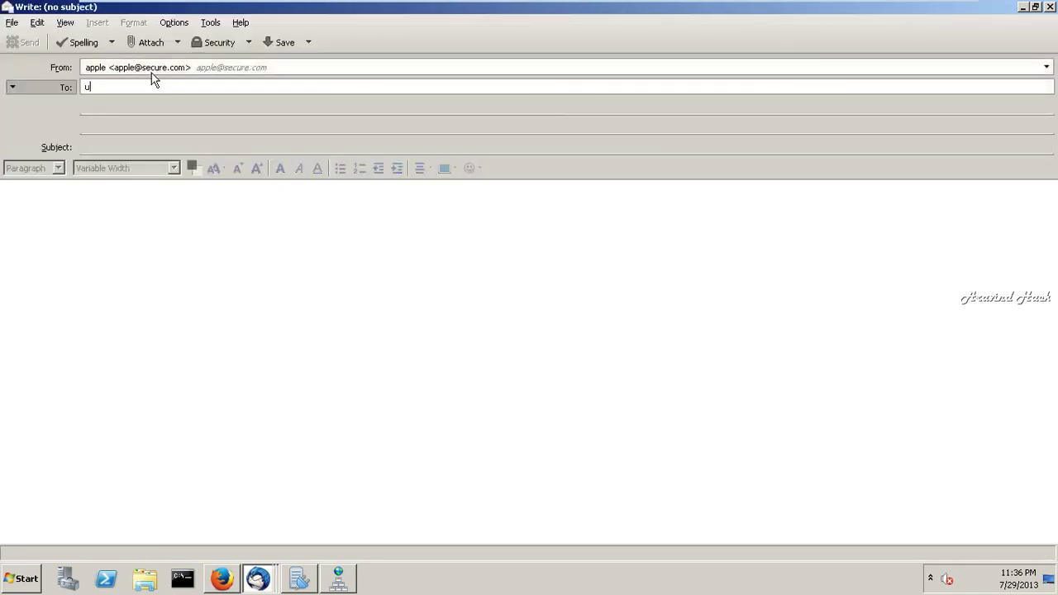
{"action": "left_click", "coordinate": [197, 290]}
{"action": "type", "text": "asfasfasf"}
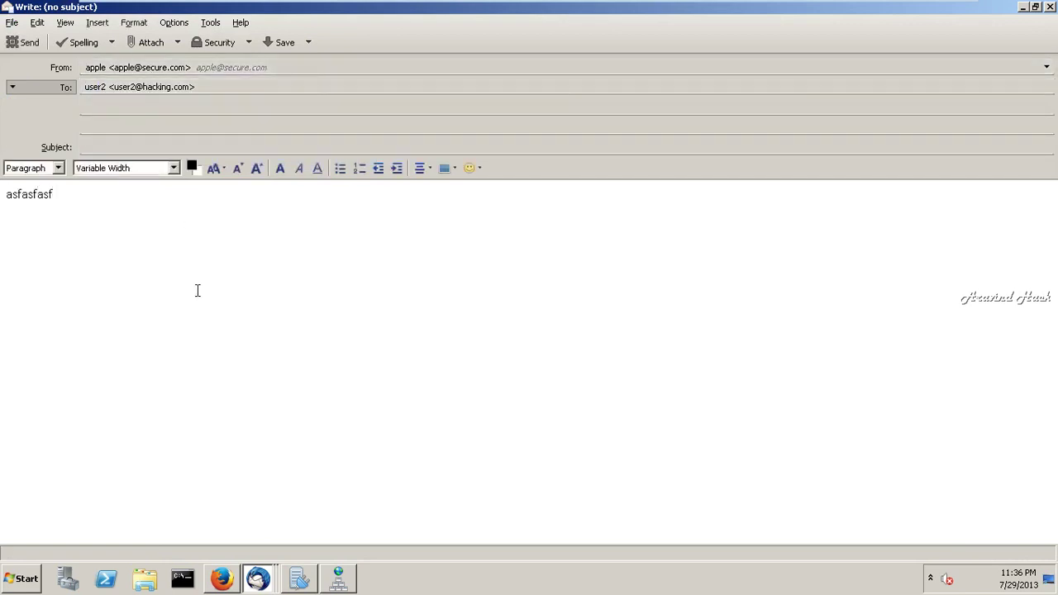
{"action": "left_click", "coordinate": [24, 45]}
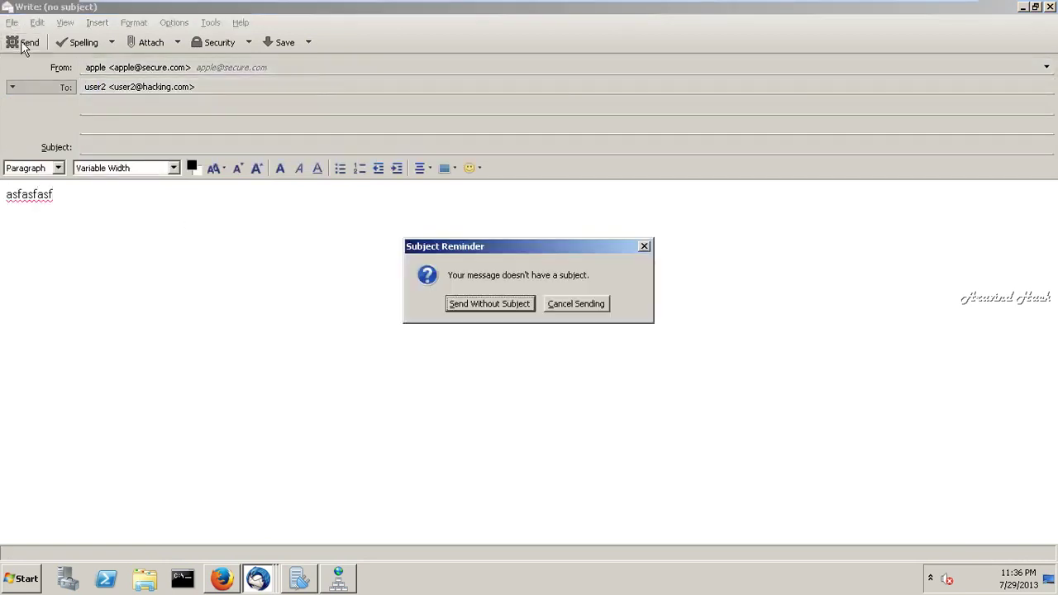
{"action": "left_click", "coordinate": [490, 304]}
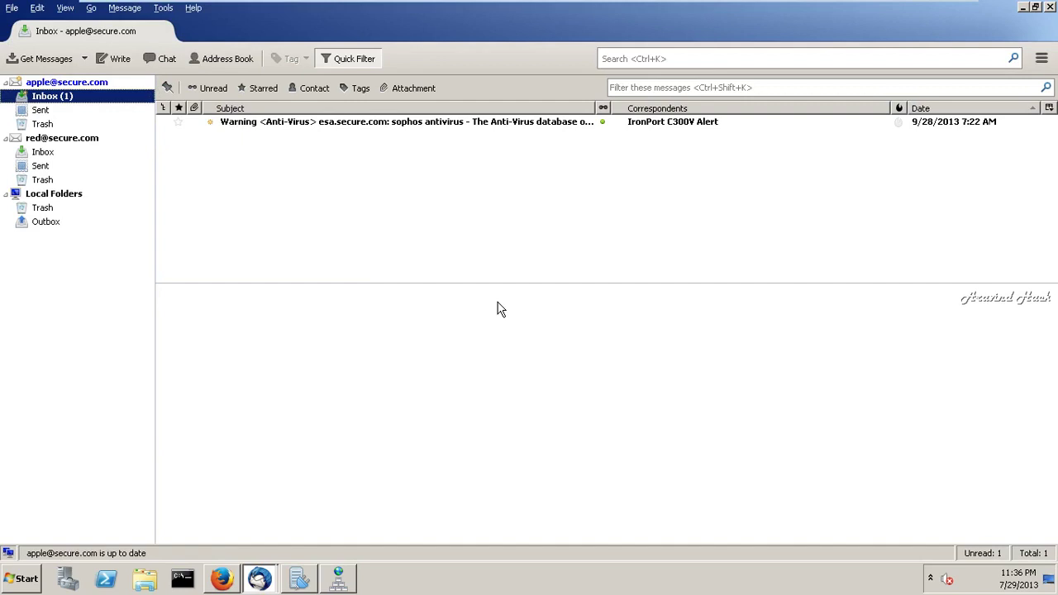
- Open the IronPort anti-virus warning and delete it from the apple Inbox
{"action": "left_click", "coordinate": [400, 125]}
{"action": "double_click", "coordinate": [400, 126]}
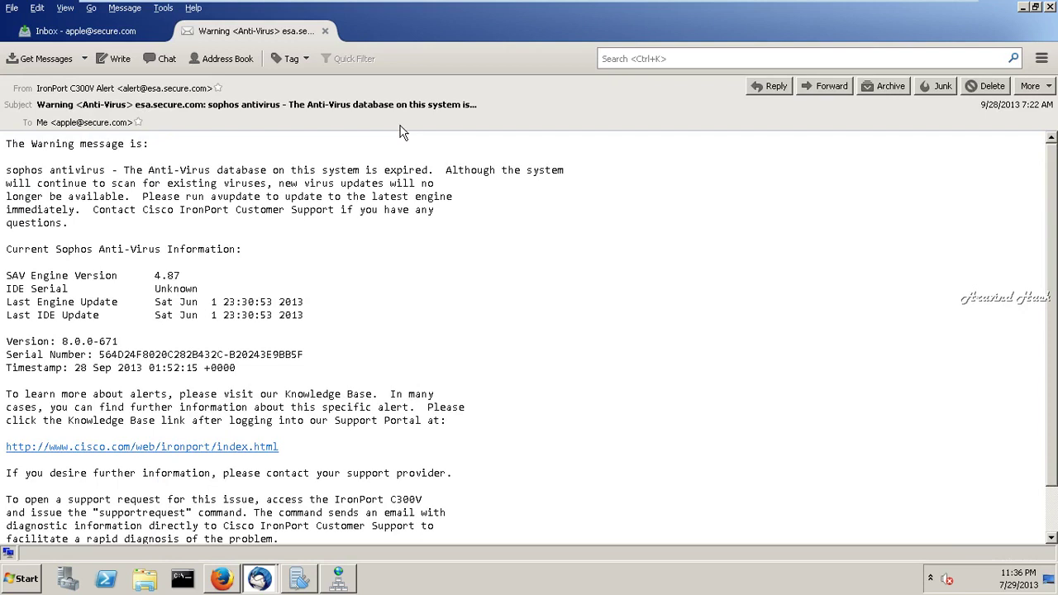
{"action": "left_click", "coordinate": [988, 87]}
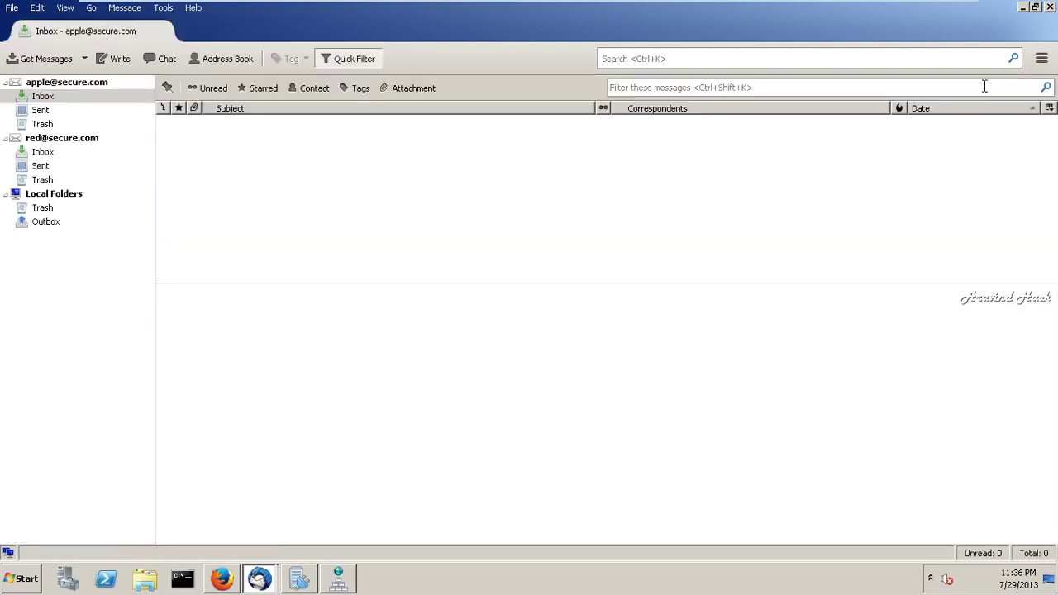
{"action": "mouse_move", "coordinate": [731, 2]}
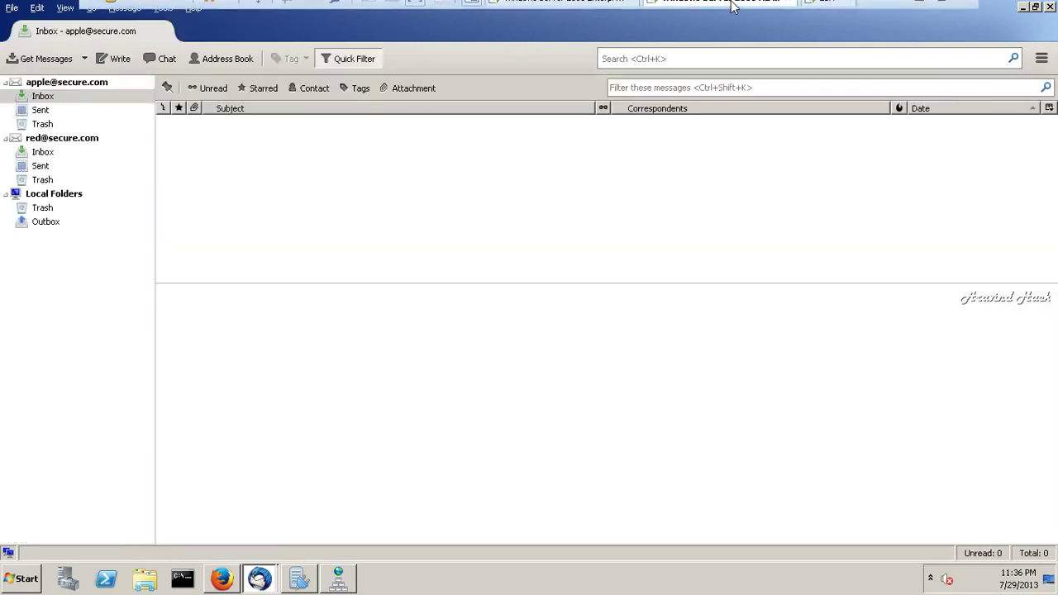
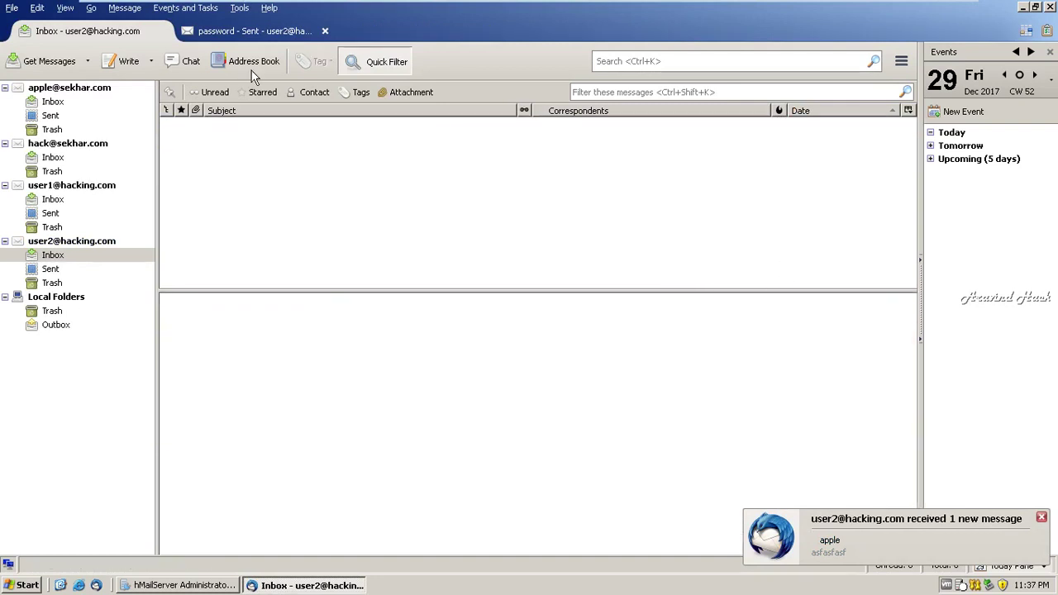
- Switch to the Inbox of the third account, user1's account in the folder pane
{"action": "left_click", "coordinate": [54, 203]}
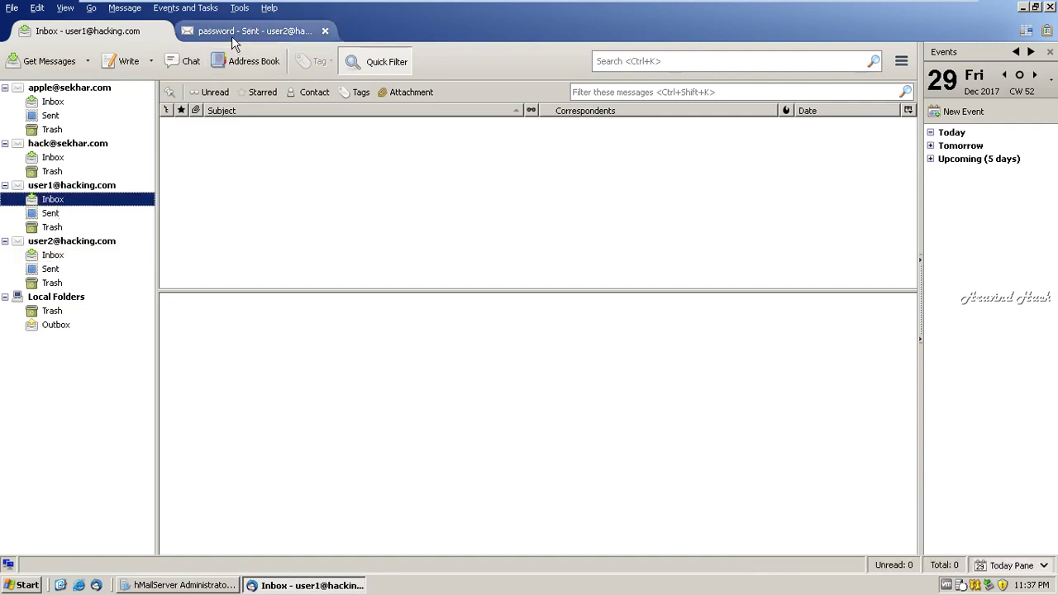
- Write a new message to the autocompleted apple contact with subject 'password' and body 'password'
{"action": "left_click", "coordinate": [128, 63]}
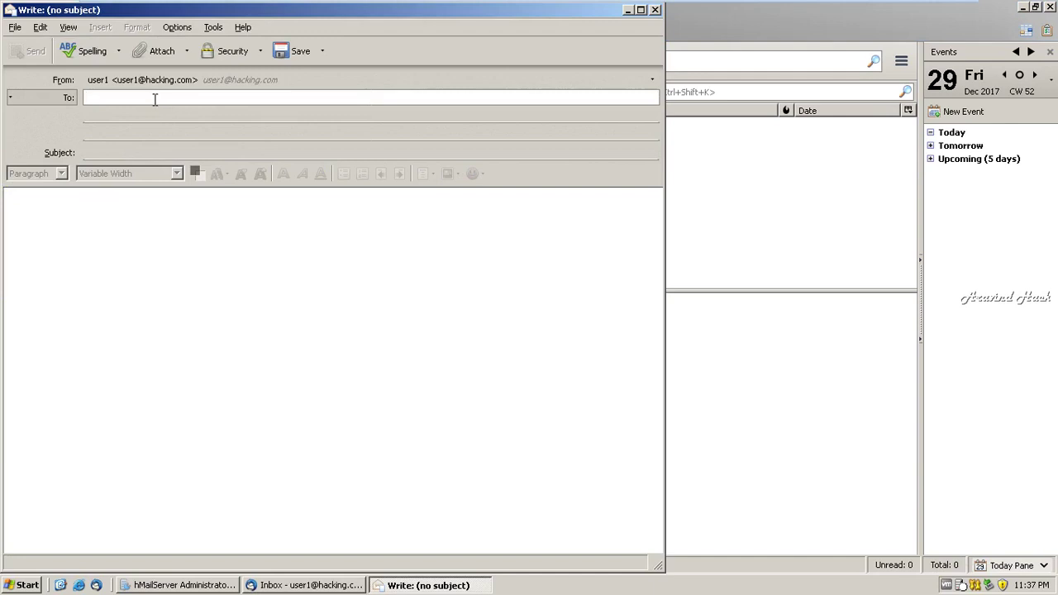
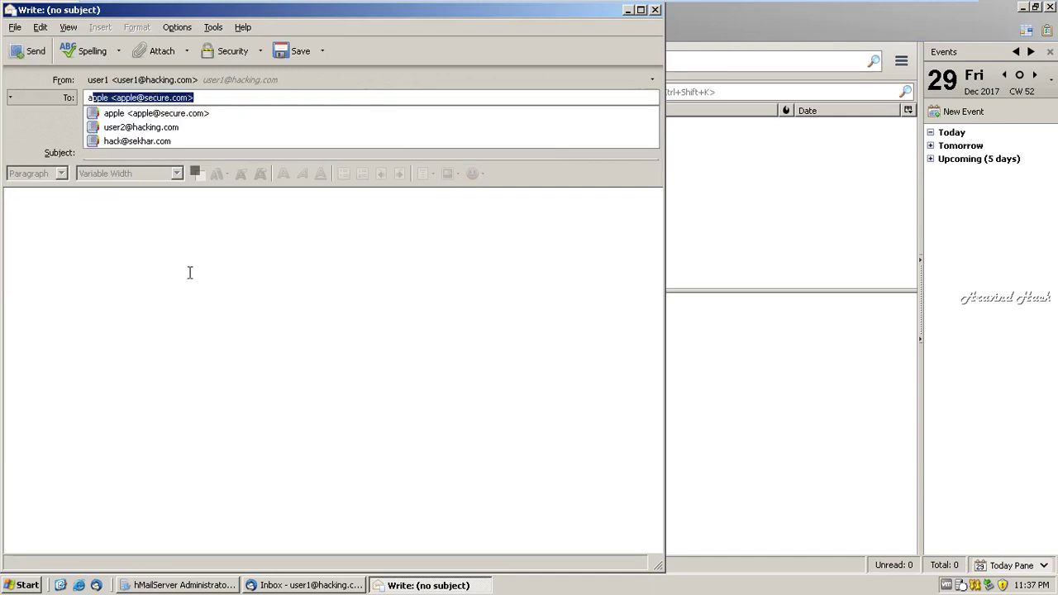
{"action": "left_click", "coordinate": [189, 272]}
{"action": "left_click", "coordinate": [126, 150]}
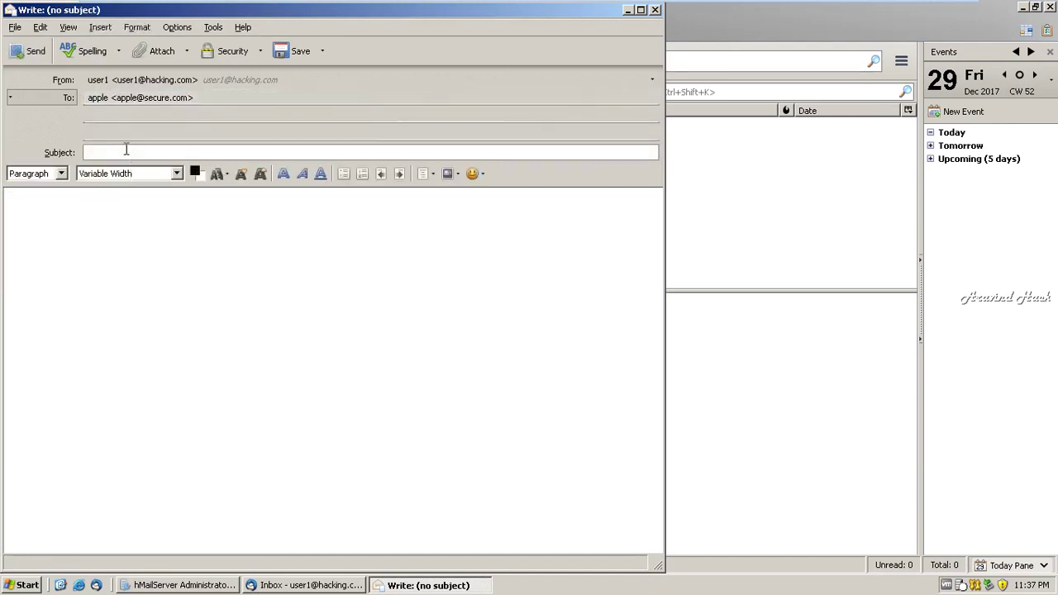
{"action": "type", "text": "pa"}
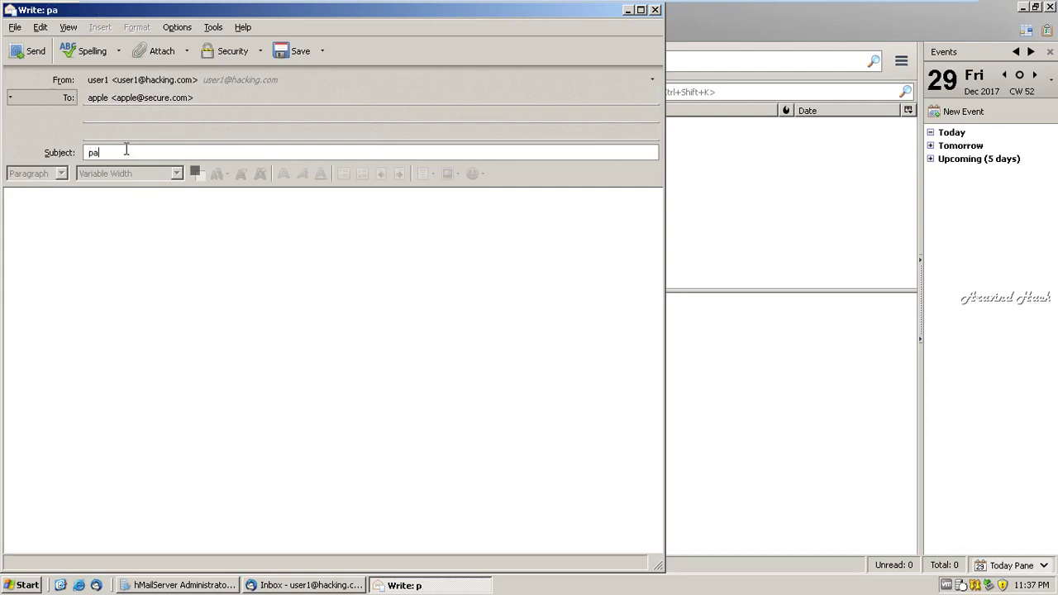
{"action": "type", "text": "ssword"}
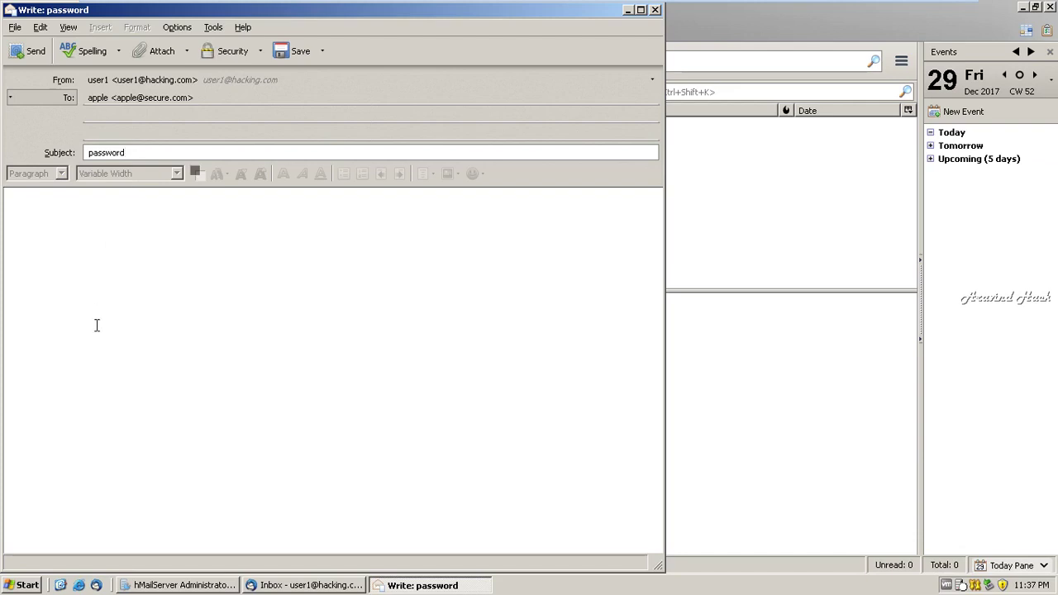
{"action": "left_click", "coordinate": [96, 325]}
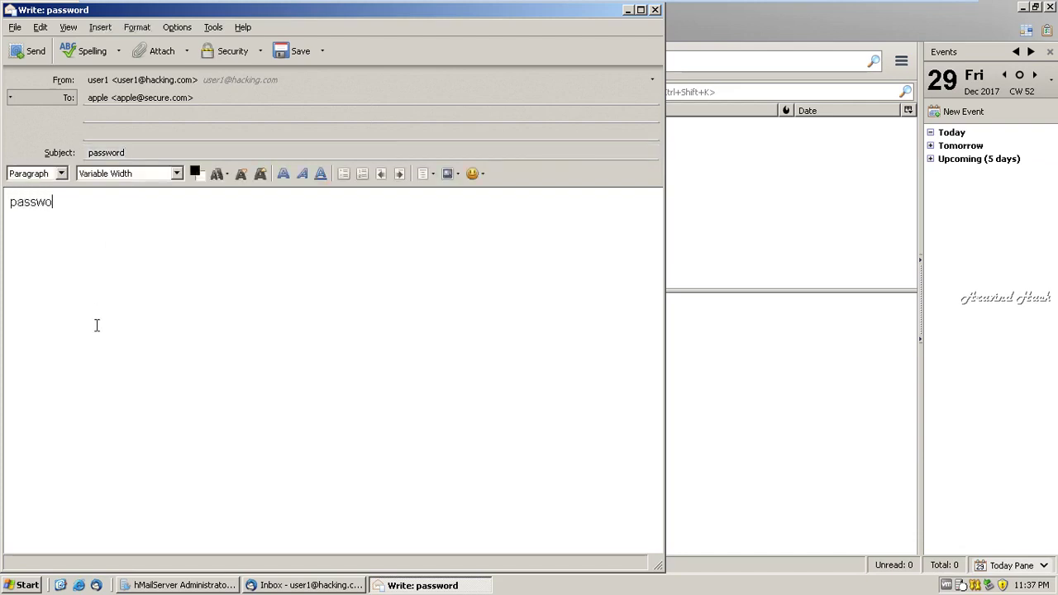
{"action": "type", "text": "password"}
- Browse the Edit, File and View menus for the command to attach a file
{"action": "left_click", "coordinate": [40, 27]}
{"action": "mouse_move", "coordinate": [19, 33]}
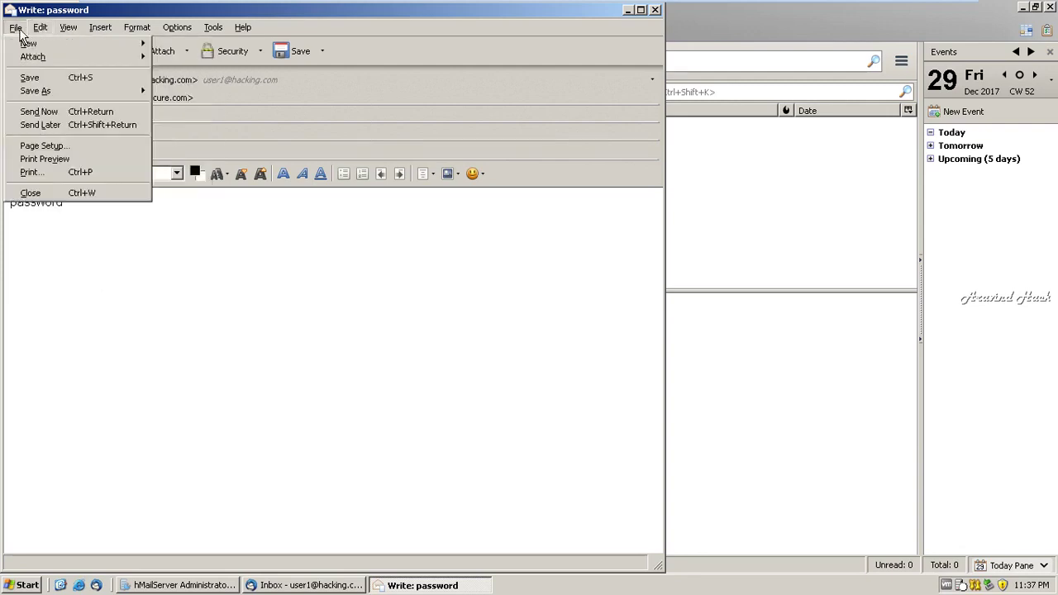
{"action": "mouse_move", "coordinate": [76, 32]}
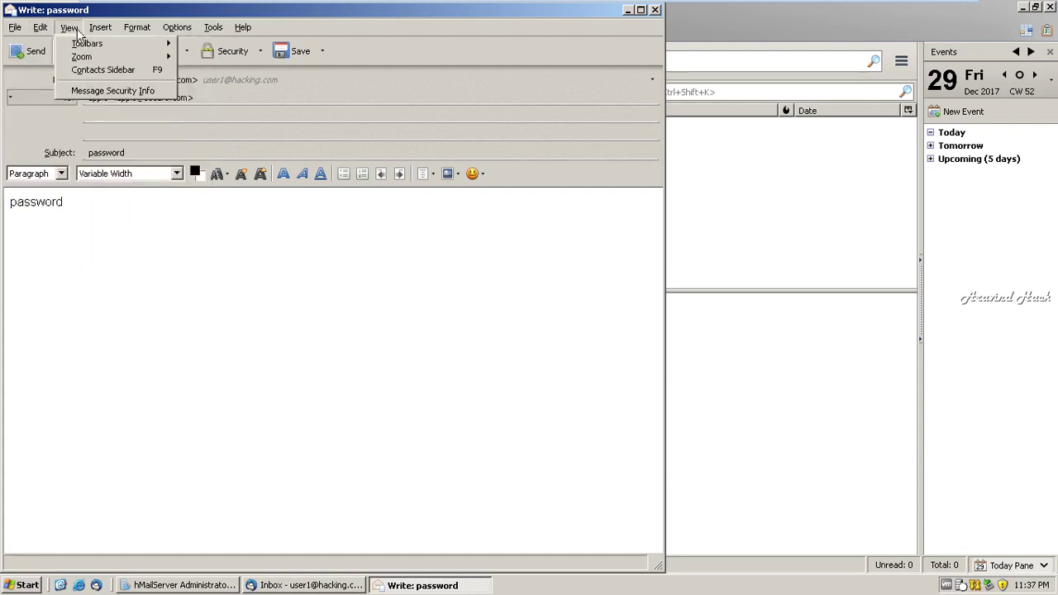
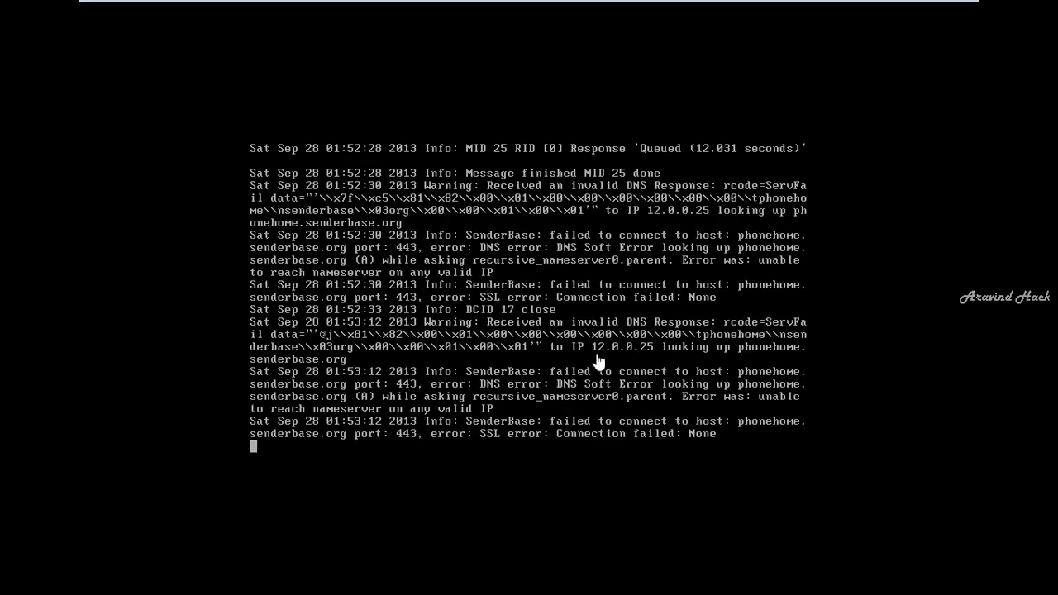
- Switch from the ESA console to the Windows Server 2008 R2 x64 virtual machine
{"action": "mouse_move", "coordinate": [603, 5]}
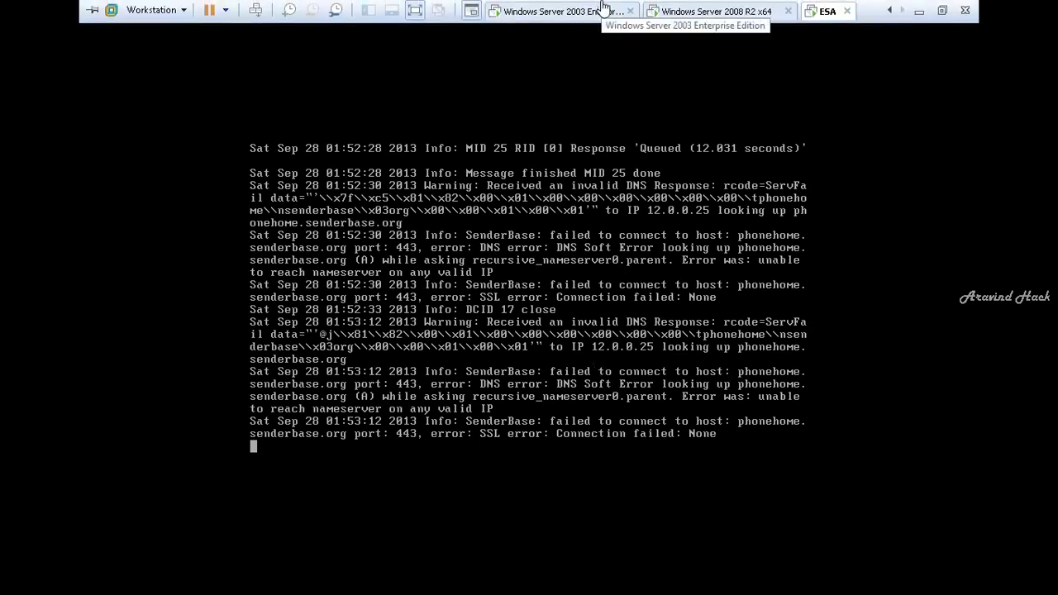
{"action": "left_click", "coordinate": [717, 10]}
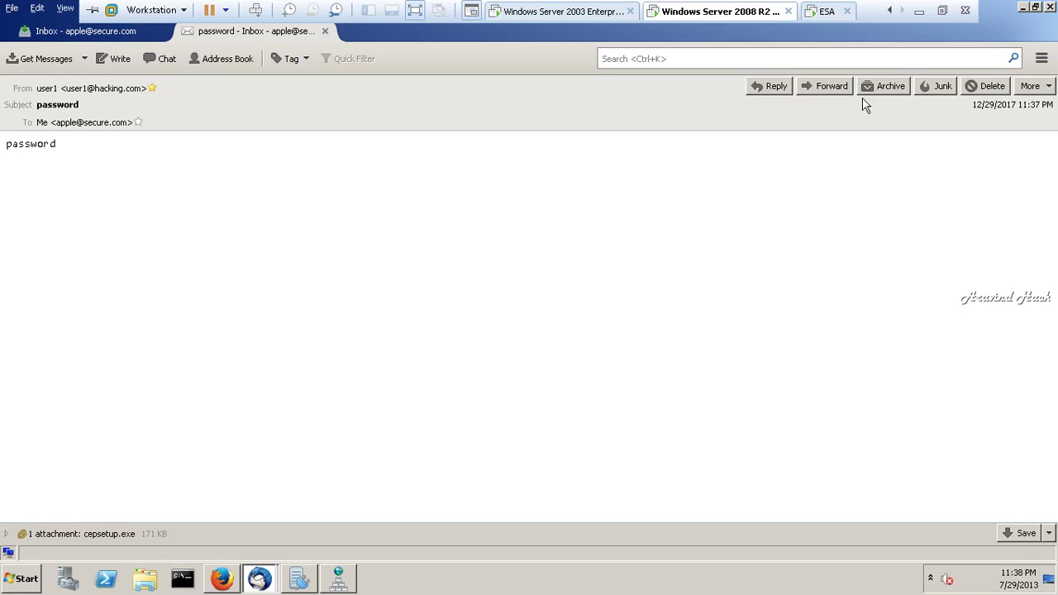
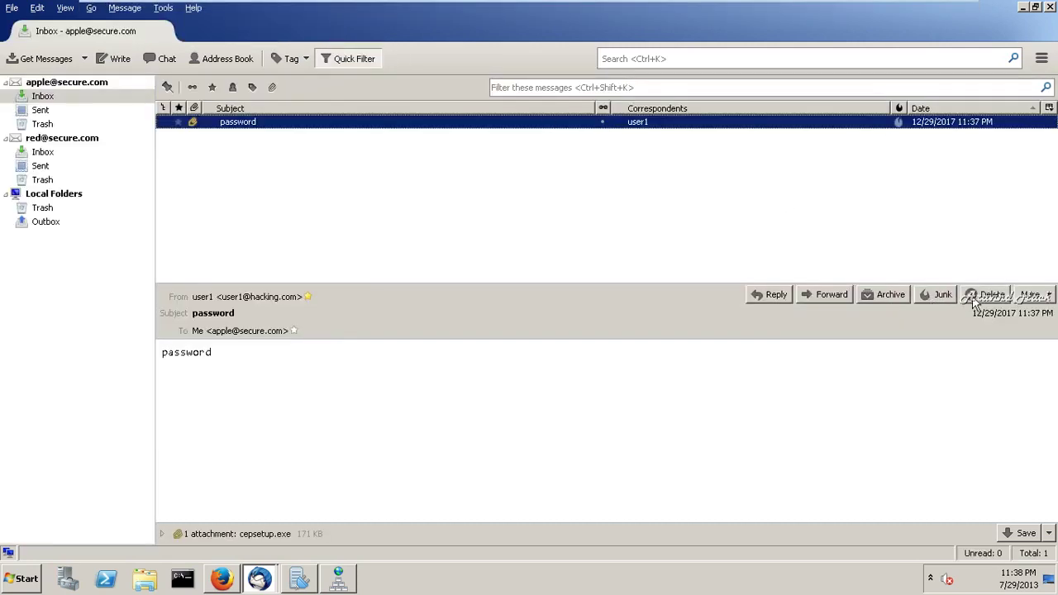
- Delete the password message, check user2's inbox on Windows Server 2003, then show the host desktop
{"action": "left_click", "coordinate": [979, 300]}
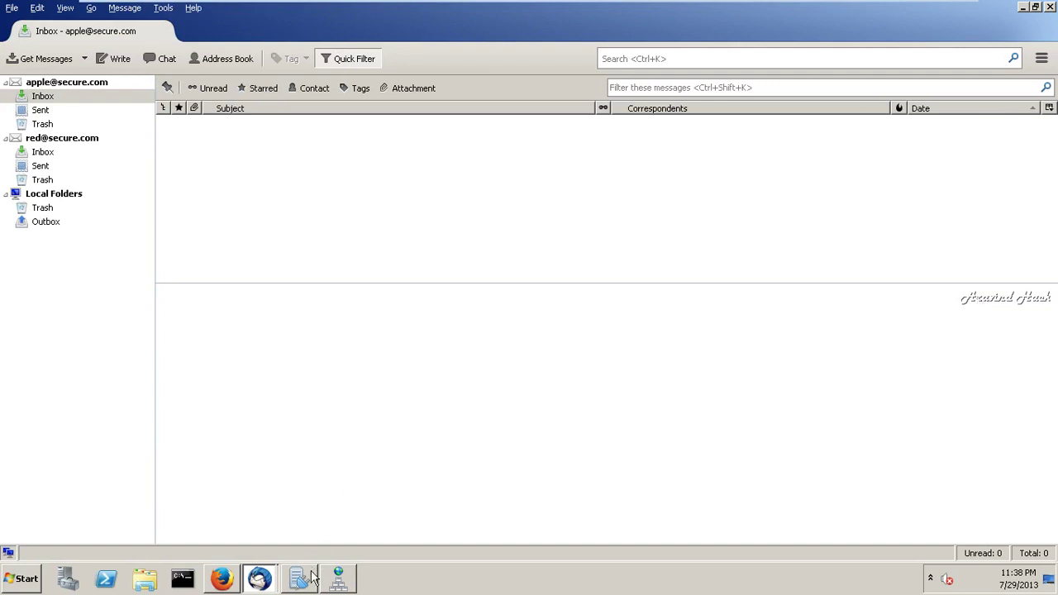
{"action": "mouse_move", "coordinate": [313, 576]}
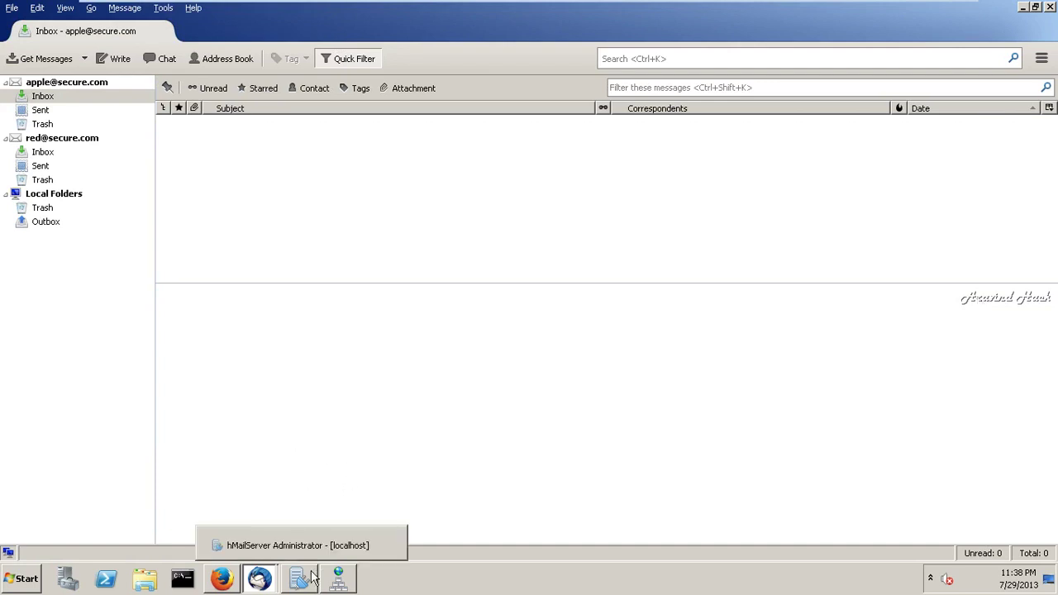
{"action": "left_click", "coordinate": [619, 12]}
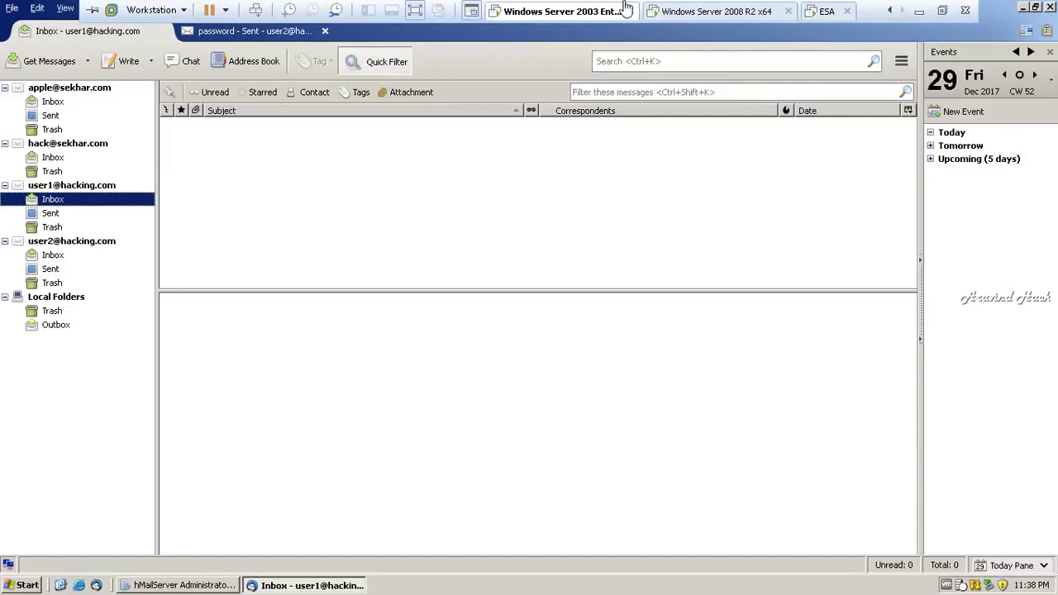
{"action": "left_click", "coordinate": [58, 258]}
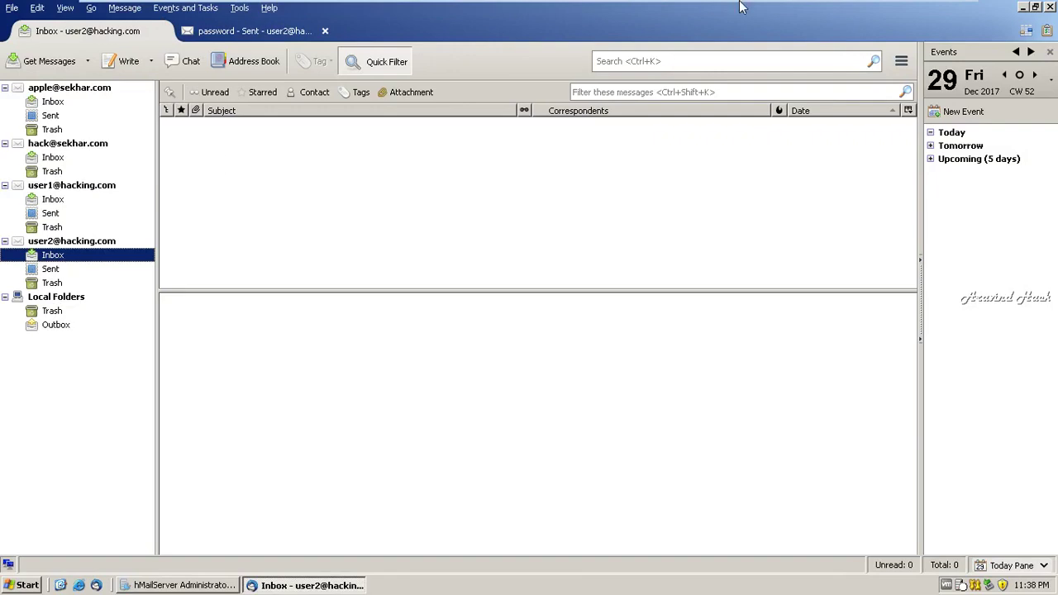
{"action": "mouse_move", "coordinate": [744, 4]}
{"action": "left_click", "coordinate": [921, 10]}
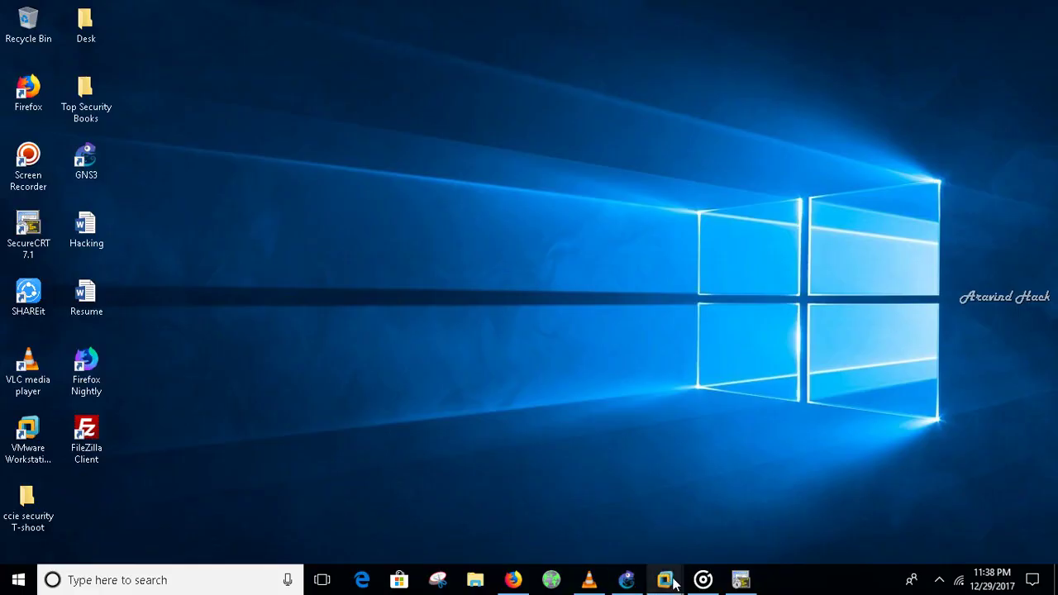
- Switch VMware to the Windows Server 2008 machine and bring up the ESA HAT Overview in Firefox
{"action": "mouse_move", "coordinate": [675, 583]}
{"action": "left_click", "coordinate": [577, 485]}
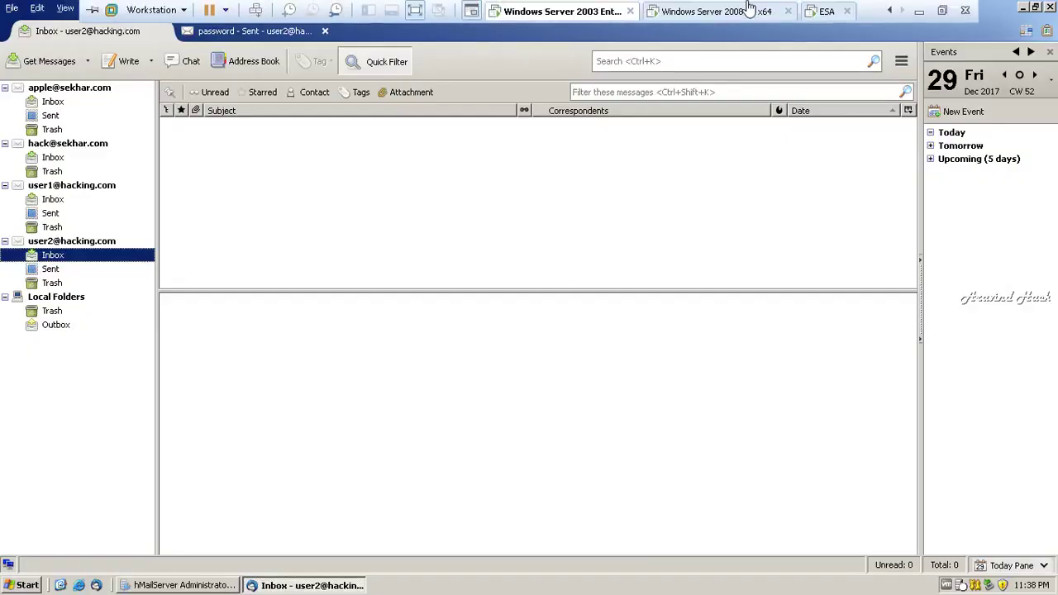
{"action": "left_click", "coordinate": [727, 10]}
{"action": "left_click", "coordinate": [222, 581]}
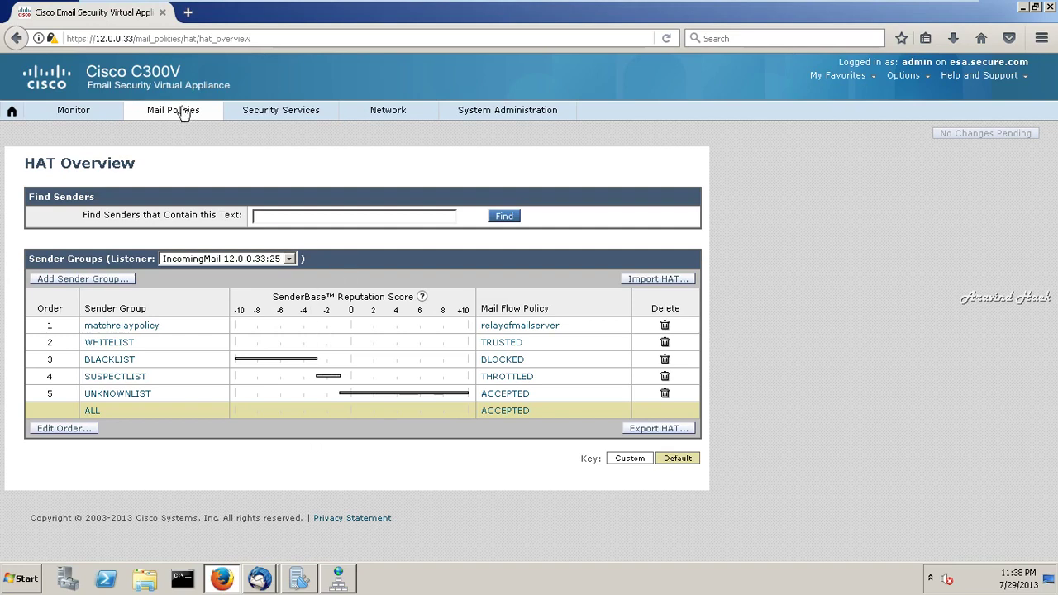
- Delete the incoming mail policies 'in' and 'incust' from the Incoming Mail Policies list
{"action": "mouse_move", "coordinate": [182, 111]}
{"action": "left_click", "coordinate": [184, 149]}
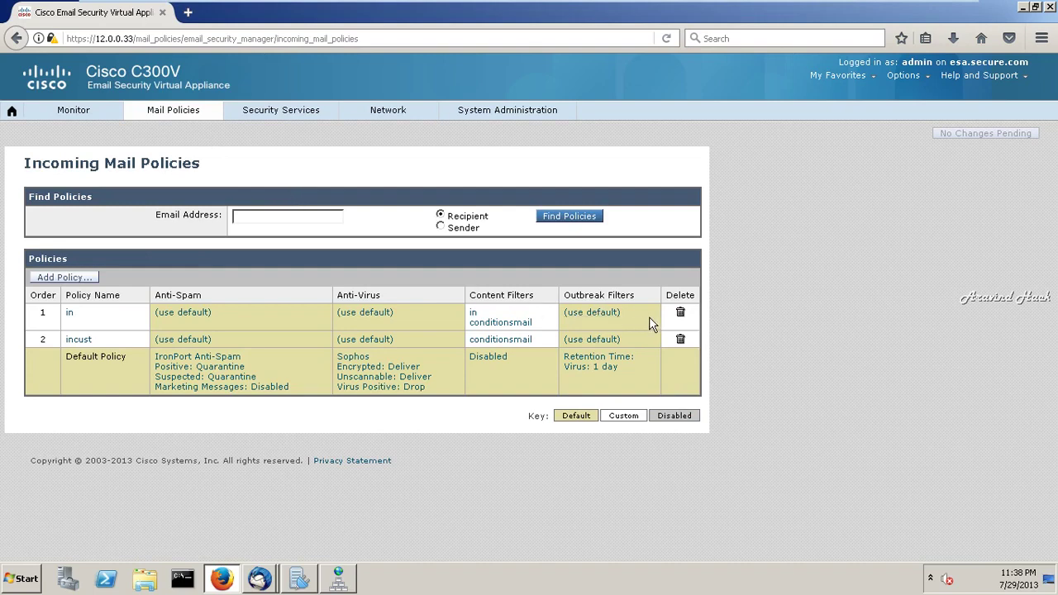
{"action": "left_click", "coordinate": [681, 317]}
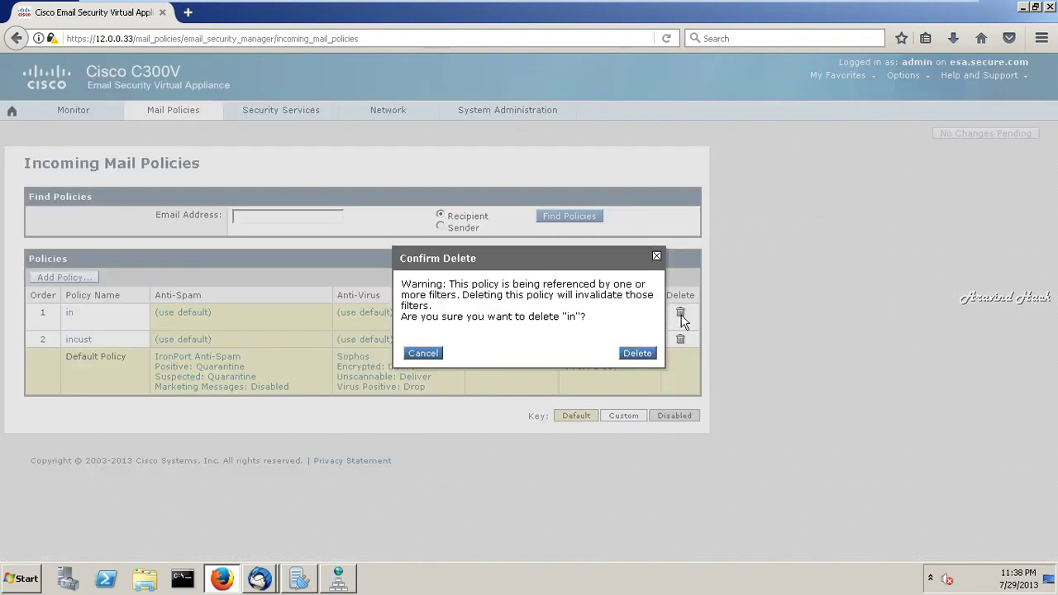
{"action": "left_click", "coordinate": [634, 357]}
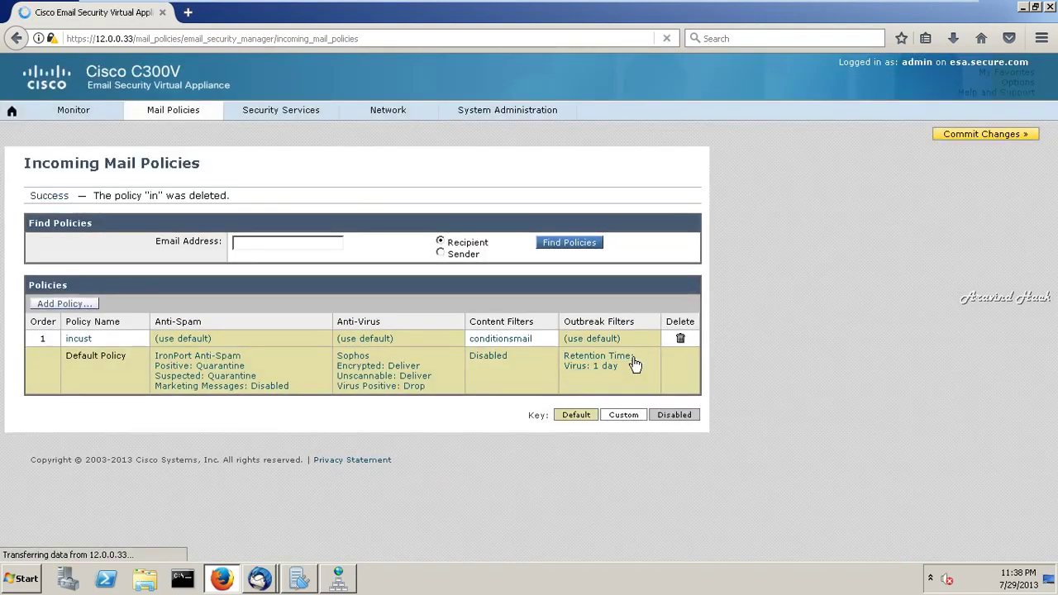
{"action": "left_click", "coordinate": [681, 340]}
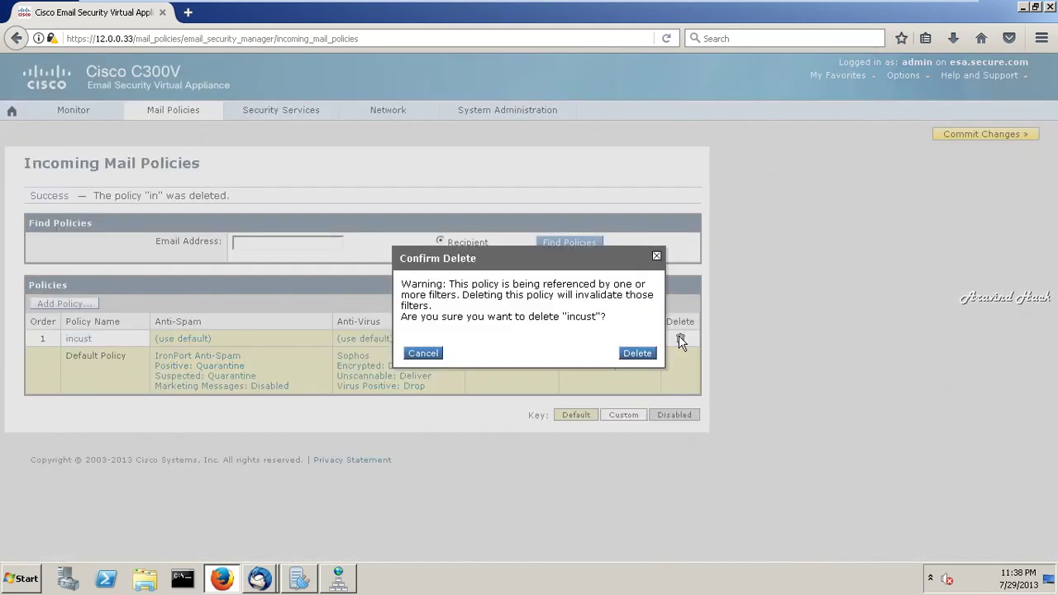
{"action": "left_click", "coordinate": [636, 355]}
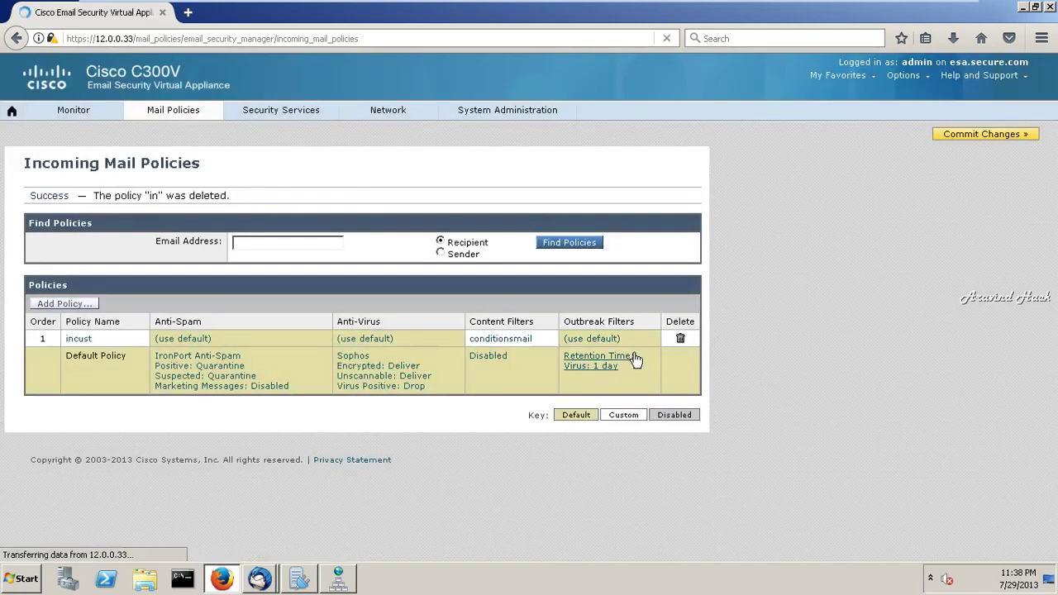
- Commit the pending policy deletions
{"action": "left_click", "coordinate": [1008, 142]}
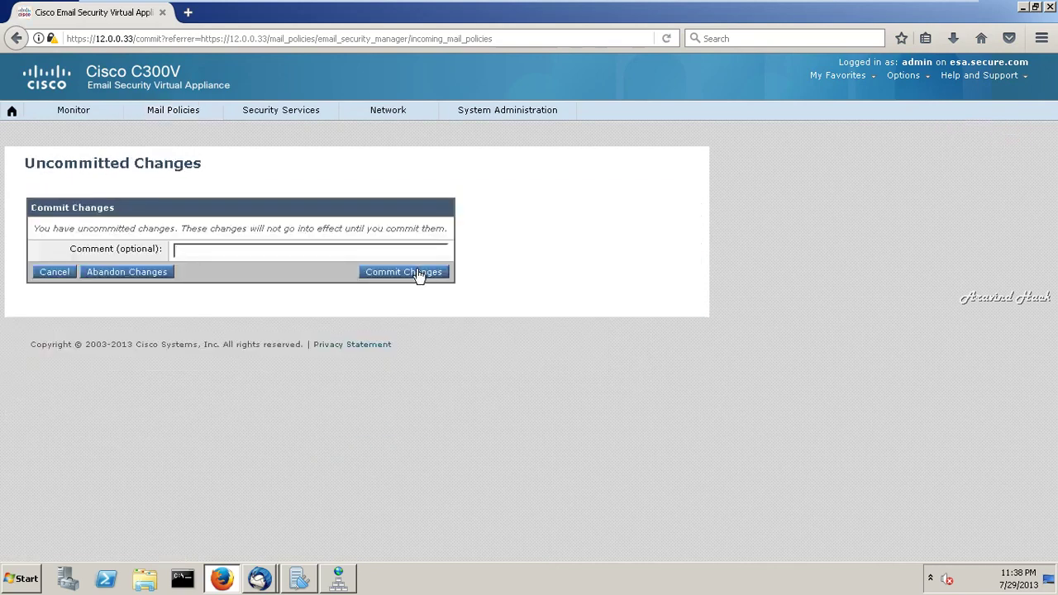
{"action": "left_click", "coordinate": [417, 272]}
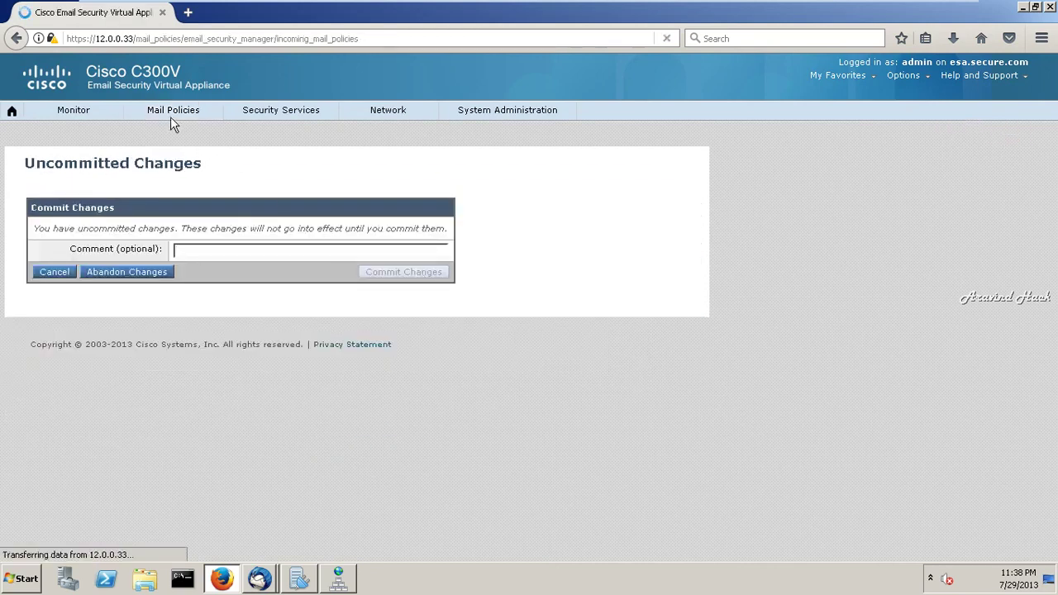
{"action": "mouse_move", "coordinate": [170, 117]}
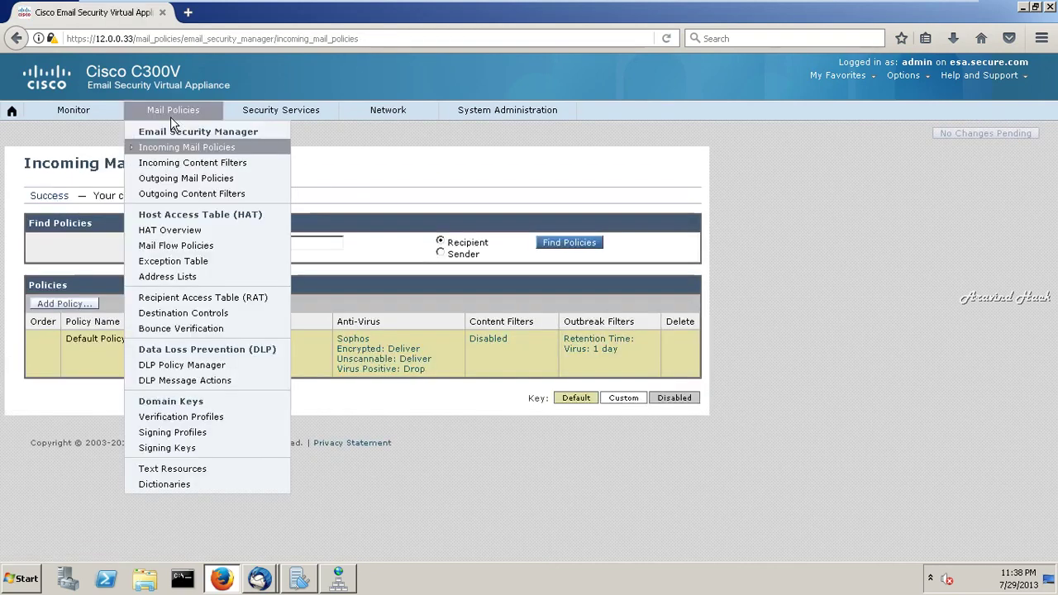
- Delete the incoming content filters 'in' and 'conditionsmail'
{"action": "left_click", "coordinate": [188, 163]}
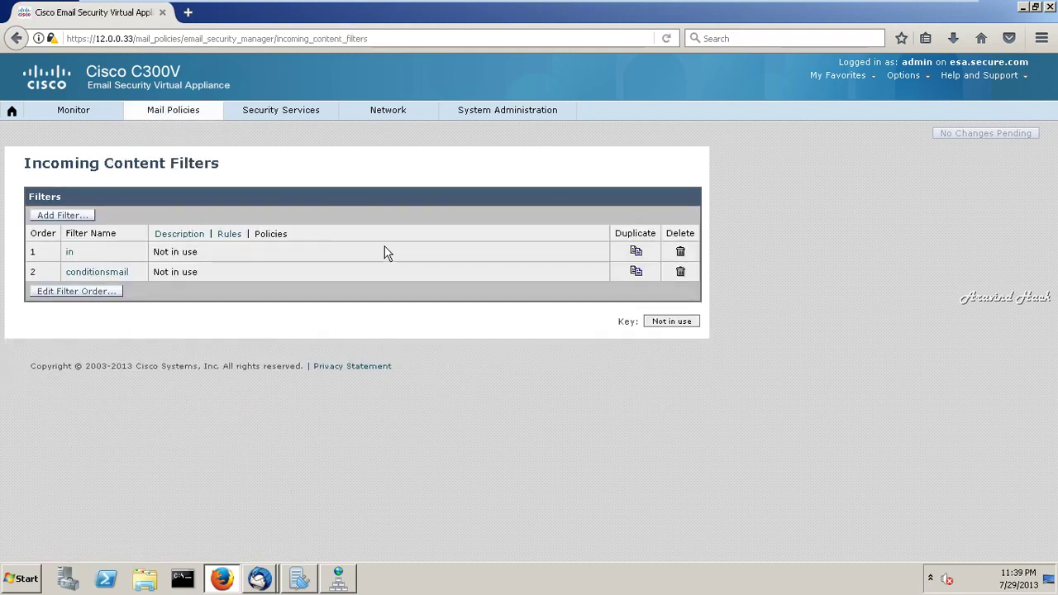
{"action": "left_click", "coordinate": [679, 253]}
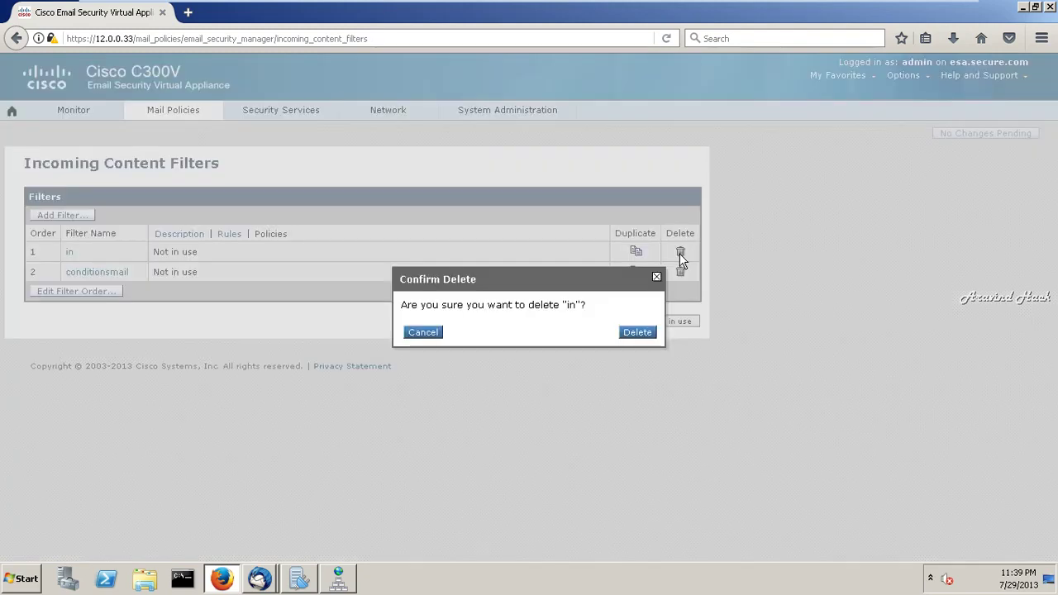
{"action": "left_click", "coordinate": [635, 331]}
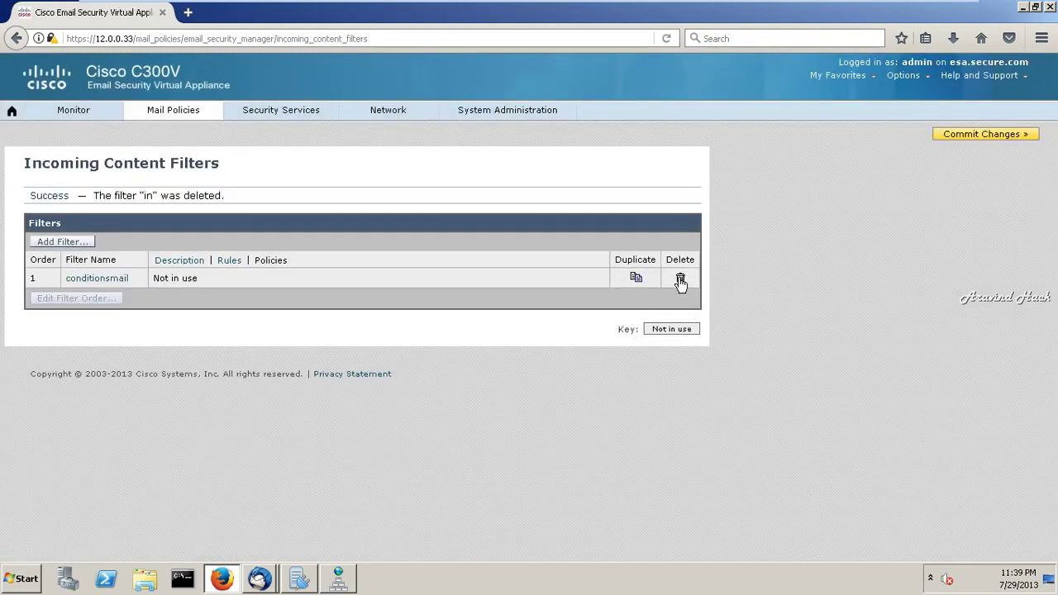
{"action": "left_click", "coordinate": [682, 280]}
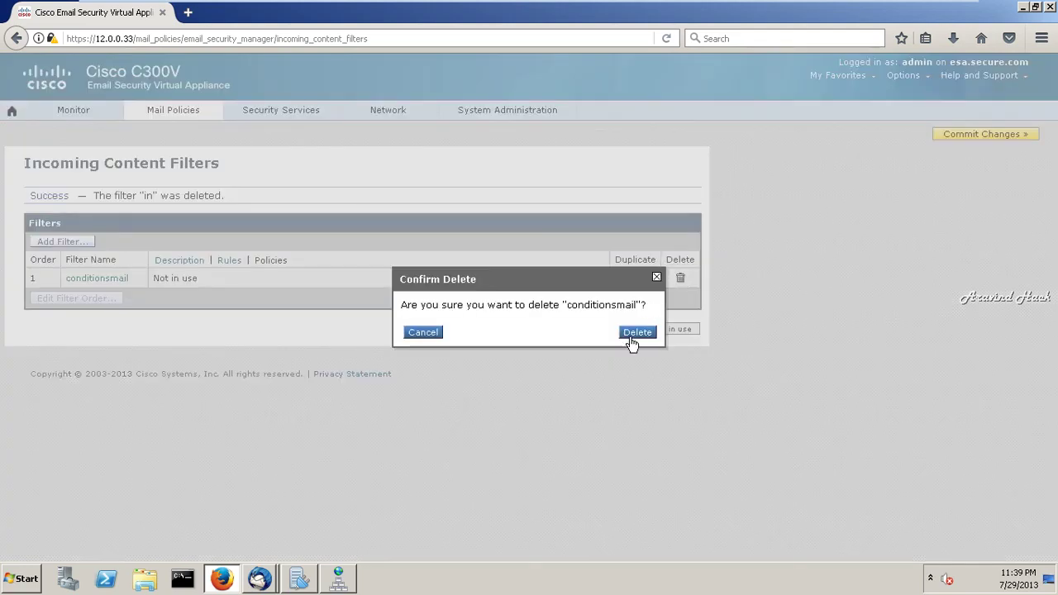
{"action": "left_click", "coordinate": [628, 339]}
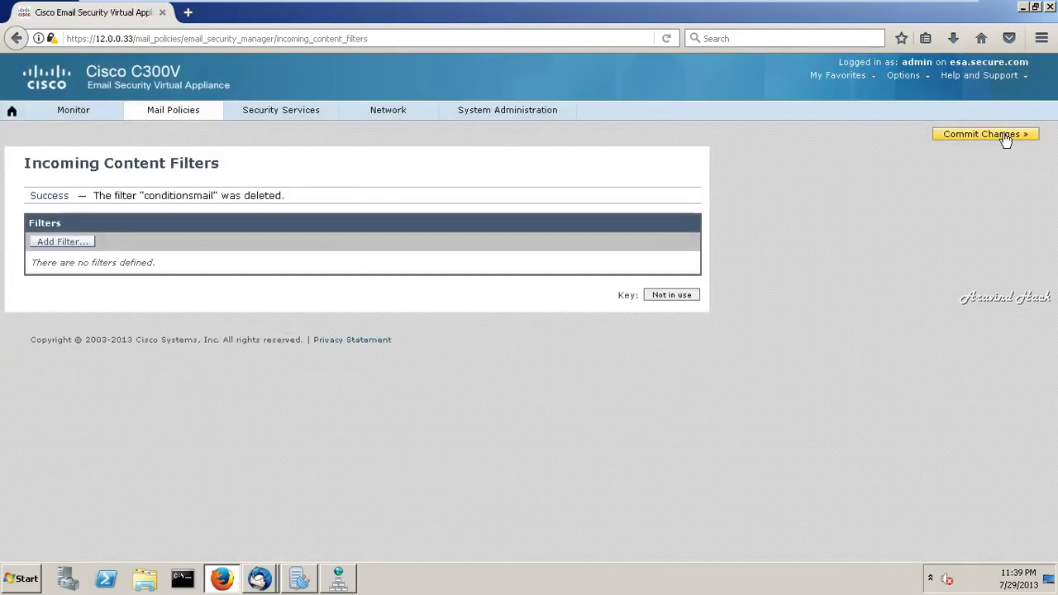
- Commit the filter deletions and return to the Incoming Content Filters list
{"action": "left_click", "coordinate": [1005, 139]}
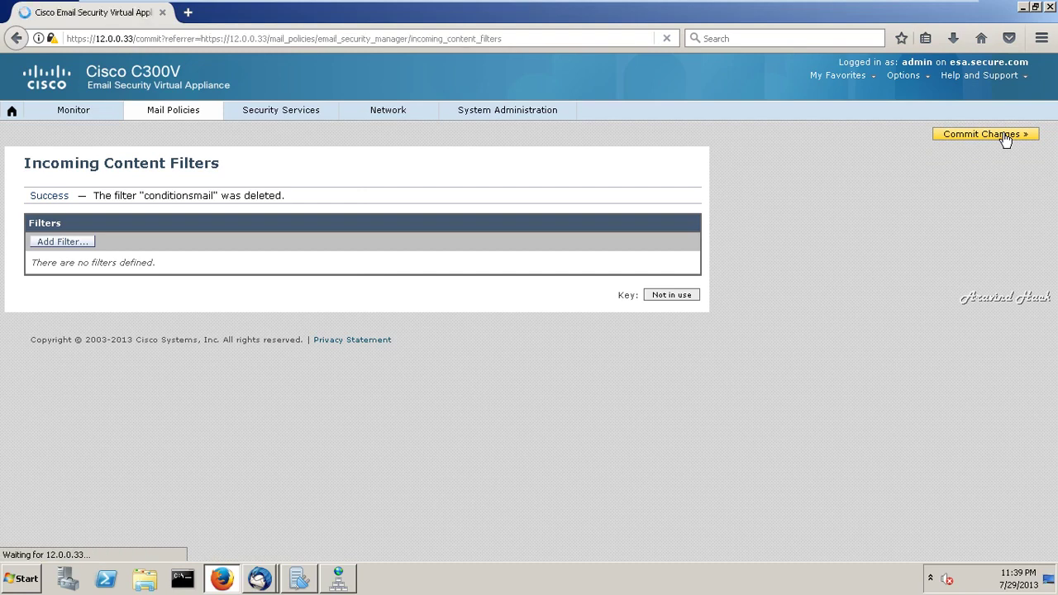
{"action": "left_click", "coordinate": [429, 273]}
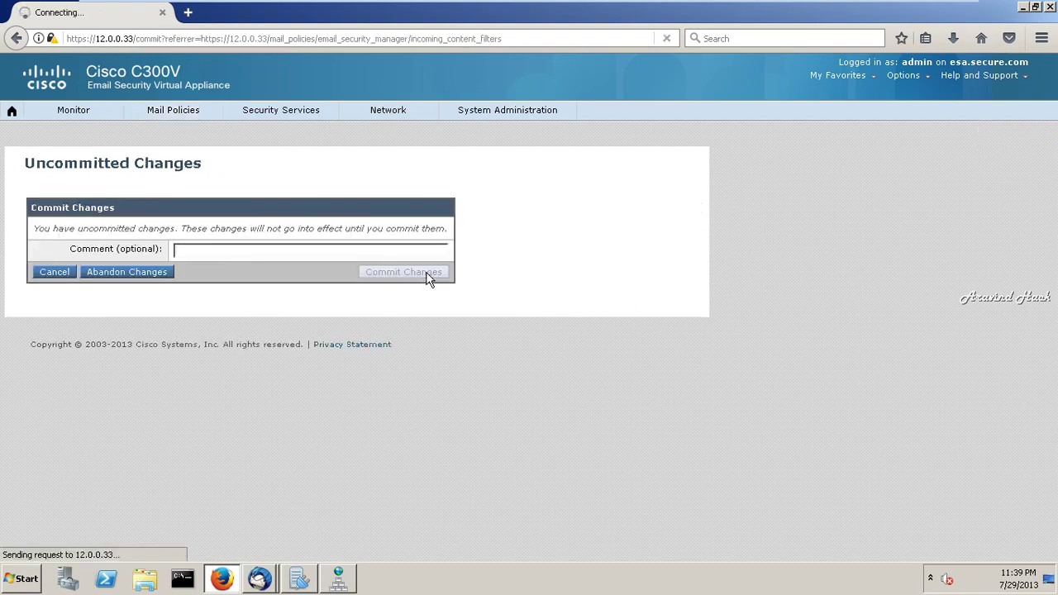
{"action": "mouse_move", "coordinate": [186, 116]}
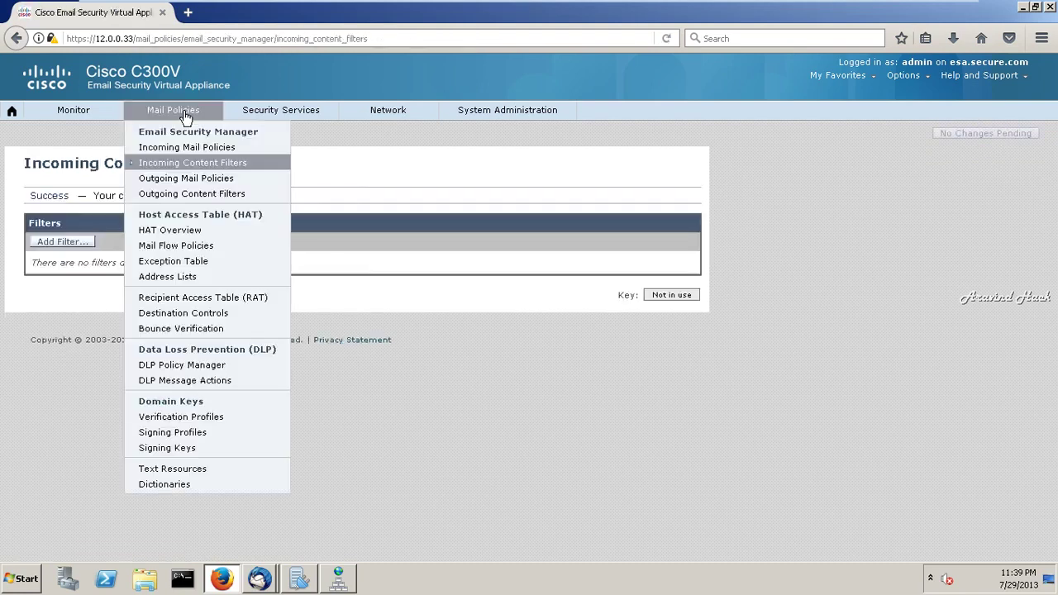
{"action": "left_click", "coordinate": [198, 166]}
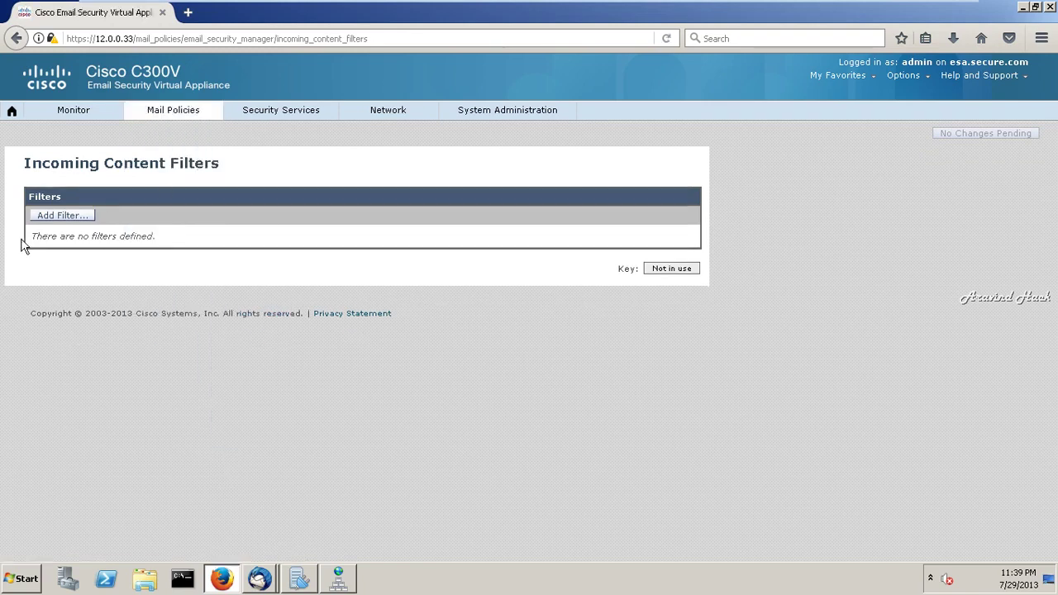
- Create content filter 'in' (description 'inc') with a Message Body or Attachment contains 'pass' condition
{"action": "left_click", "coordinate": [72, 215]}
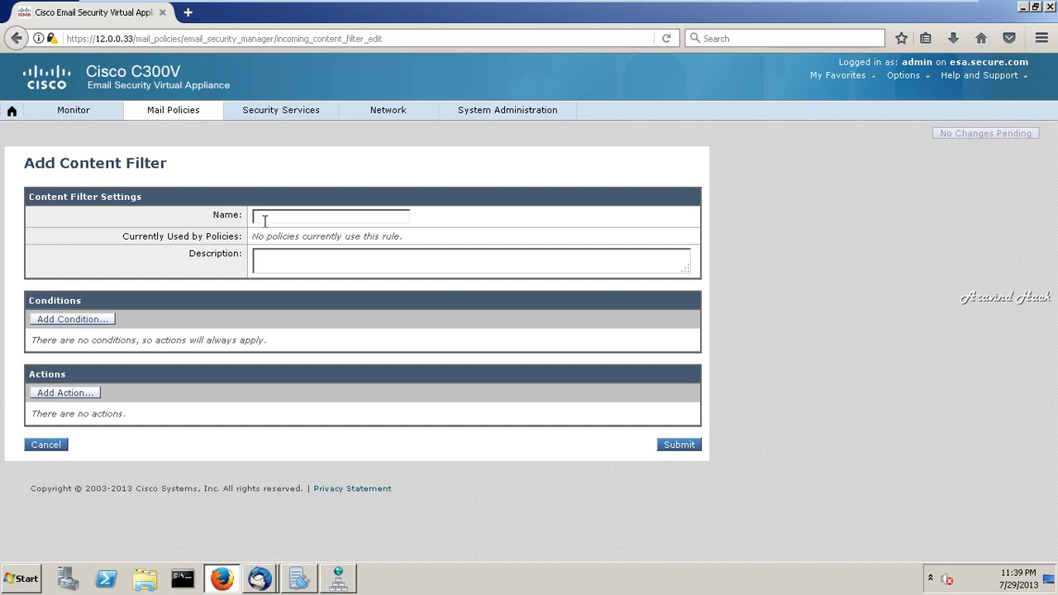
{"action": "left_click", "coordinate": [68, 321]}
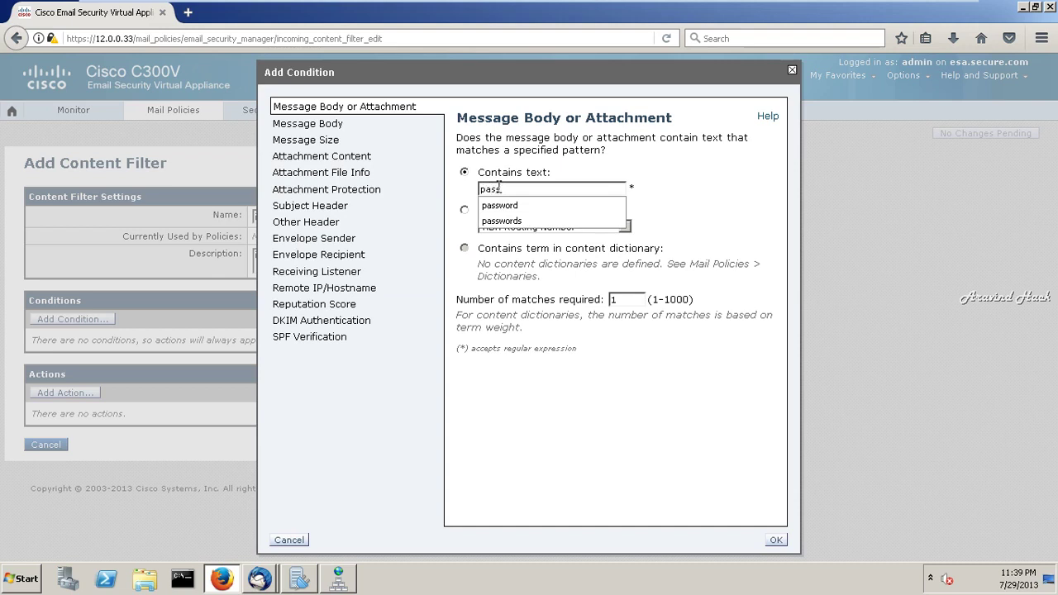
{"action": "left_click", "coordinate": [719, 209]}
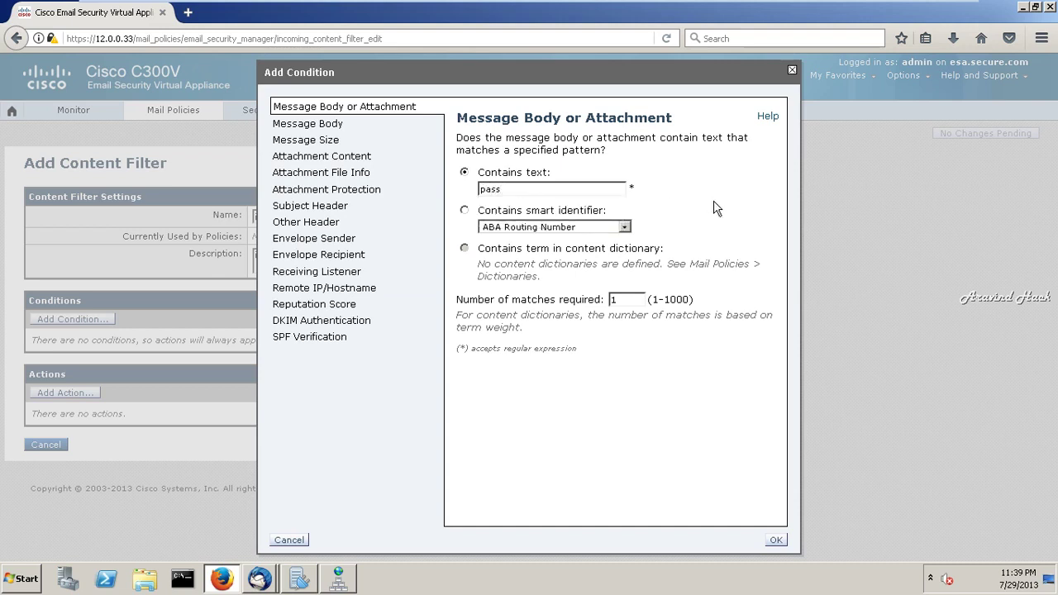
{"action": "left_click", "coordinate": [775, 541]}
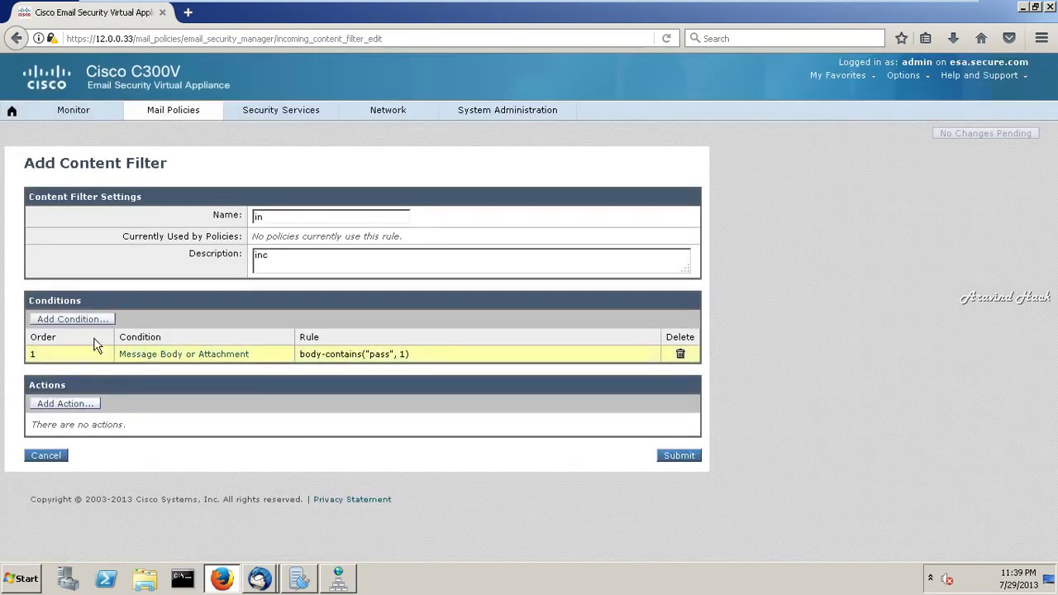
- Add a Message Body condition that contains the text 'password'
{"action": "left_click", "coordinate": [74, 319]}
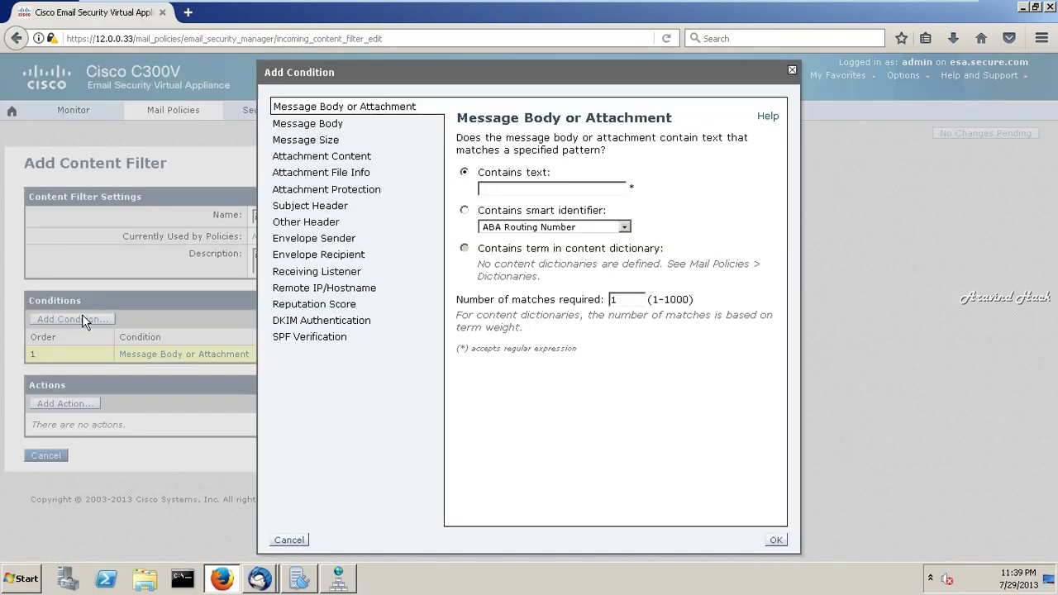
{"action": "left_click", "coordinate": [336, 128]}
{"action": "type", "text": "p"}
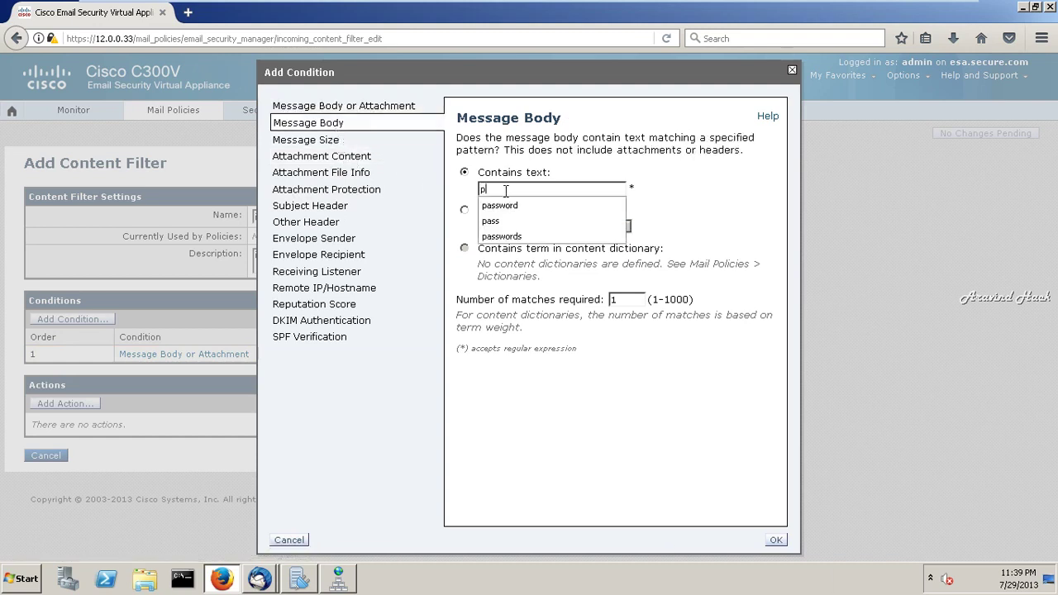
{"action": "left_click", "coordinate": [524, 212]}
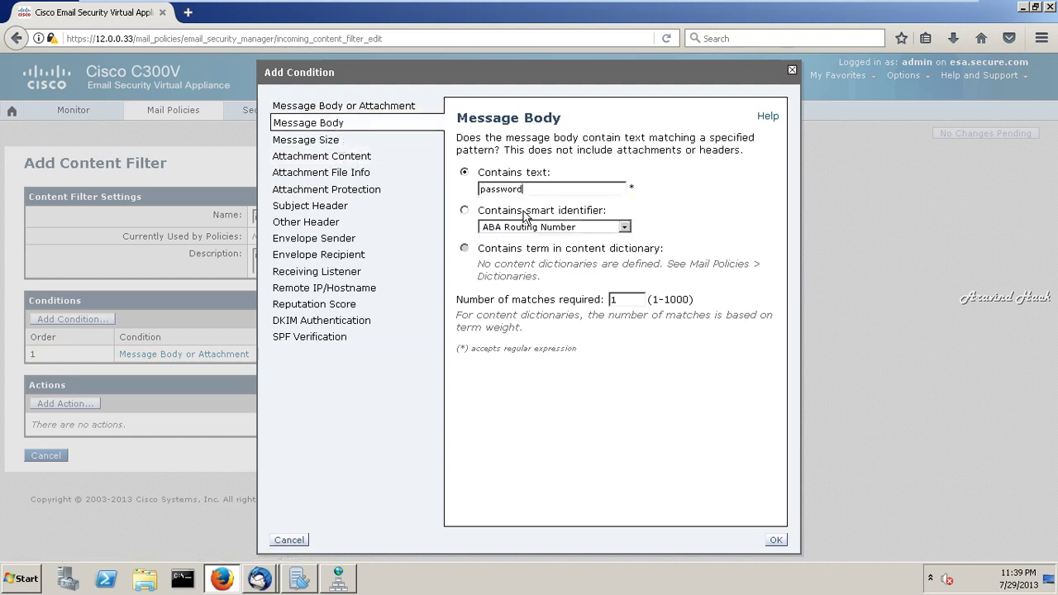
{"action": "left_click", "coordinate": [775, 539]}
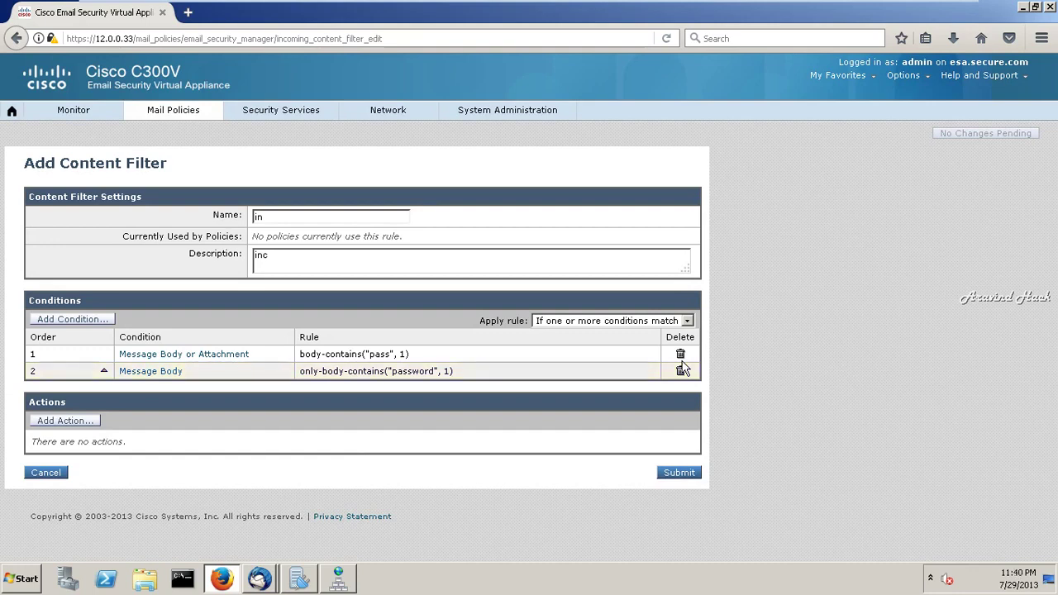
- Browse the available condition types: size, attachment, subject, envelope sender/recipient and listener
{"action": "left_click", "coordinate": [67, 322]}
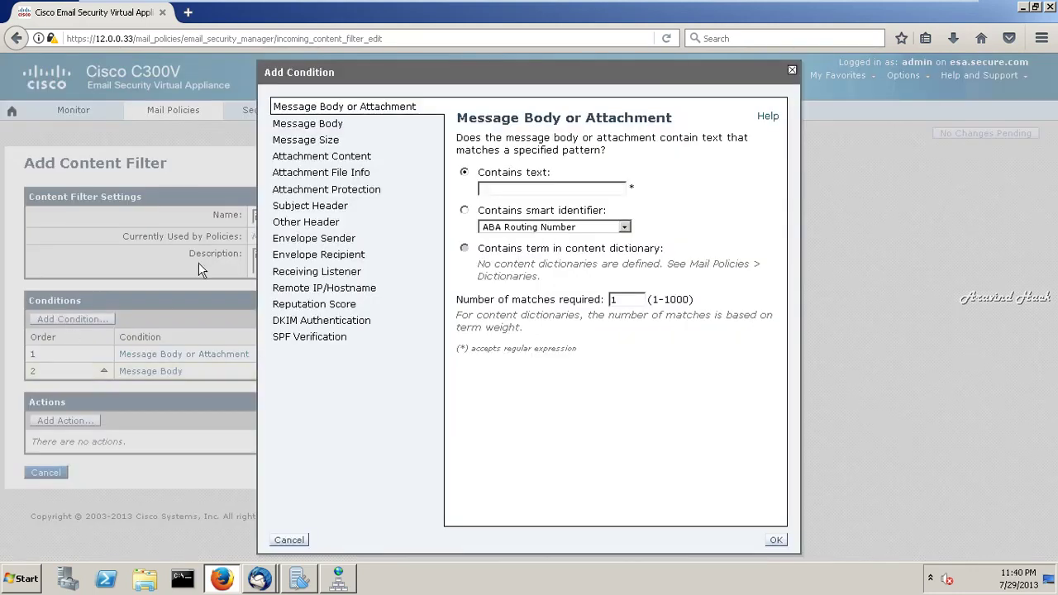
{"action": "left_click", "coordinate": [324, 147]}
{"action": "left_click", "coordinate": [325, 165]}
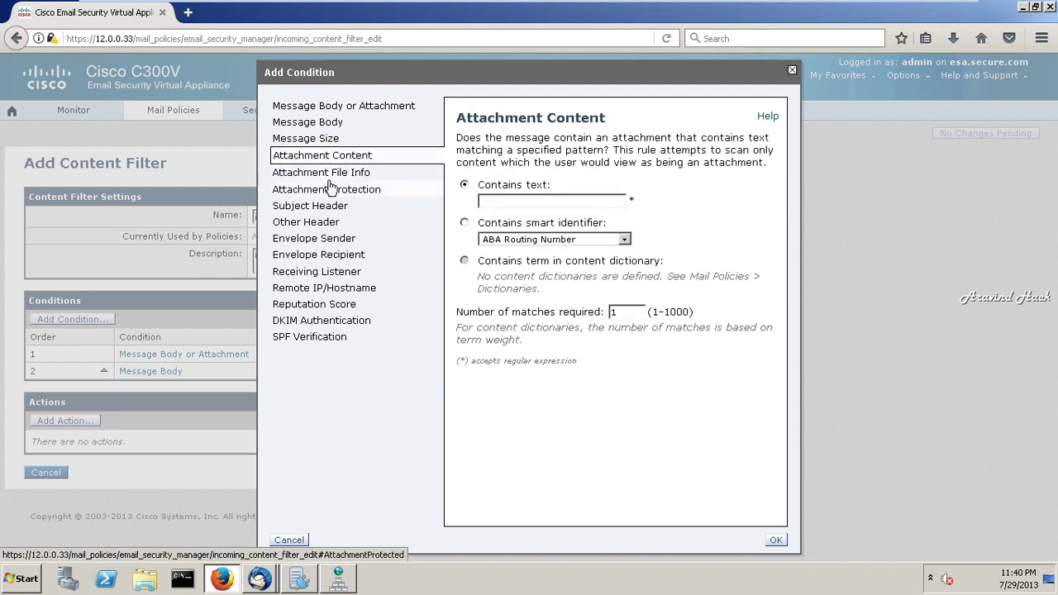
{"action": "left_click", "coordinate": [331, 189]}
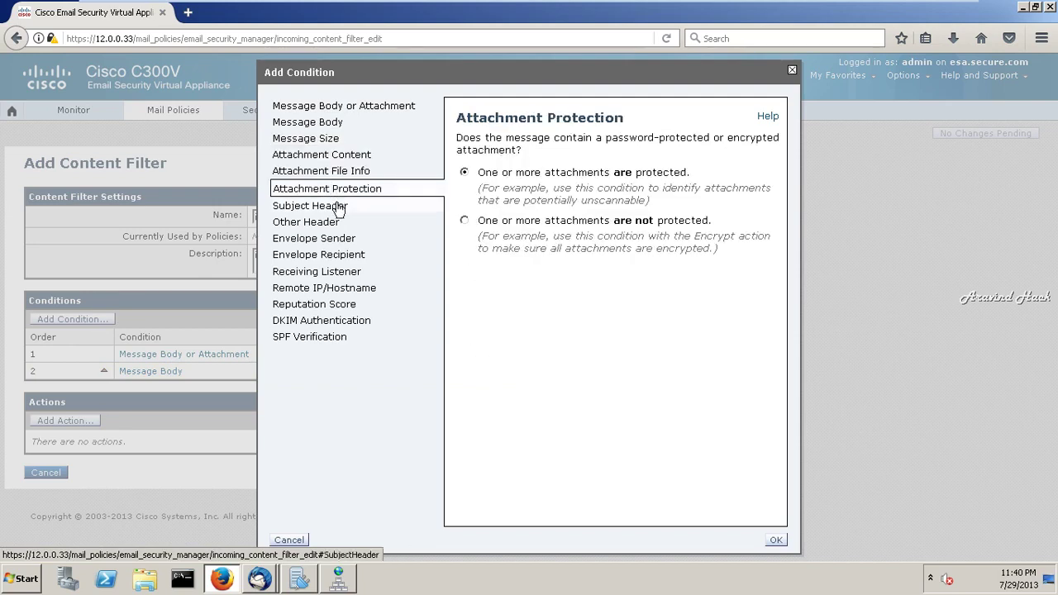
{"action": "left_click", "coordinate": [339, 205]}
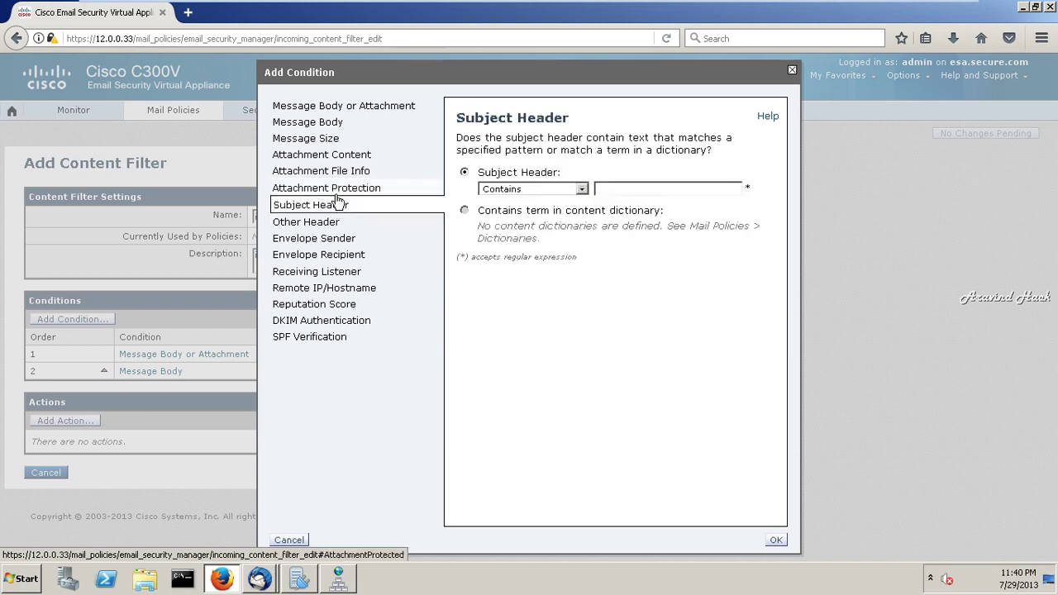
{"action": "left_click", "coordinate": [338, 195]}
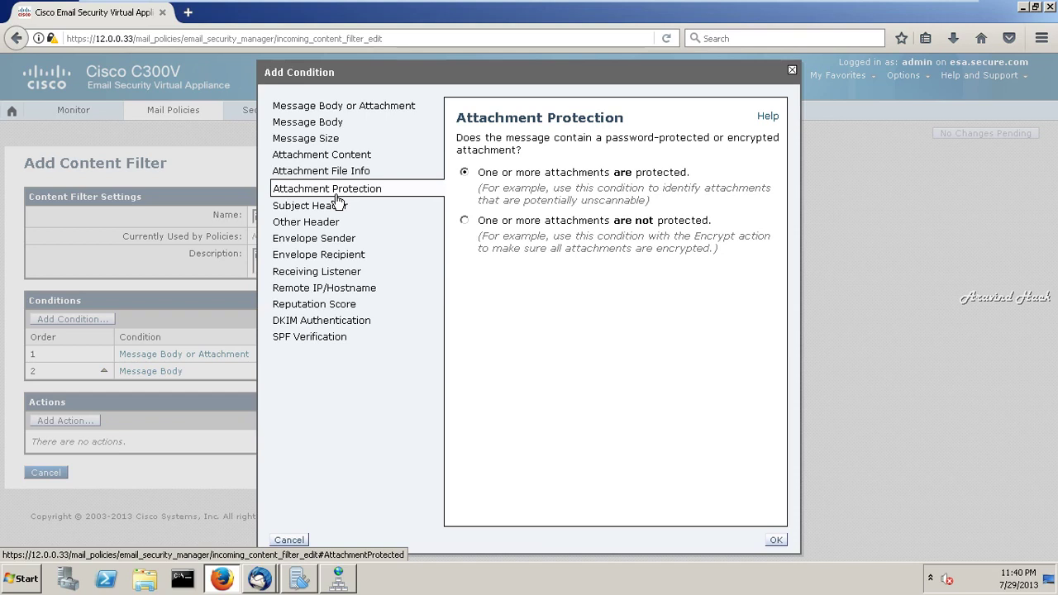
{"action": "left_click", "coordinate": [334, 241]}
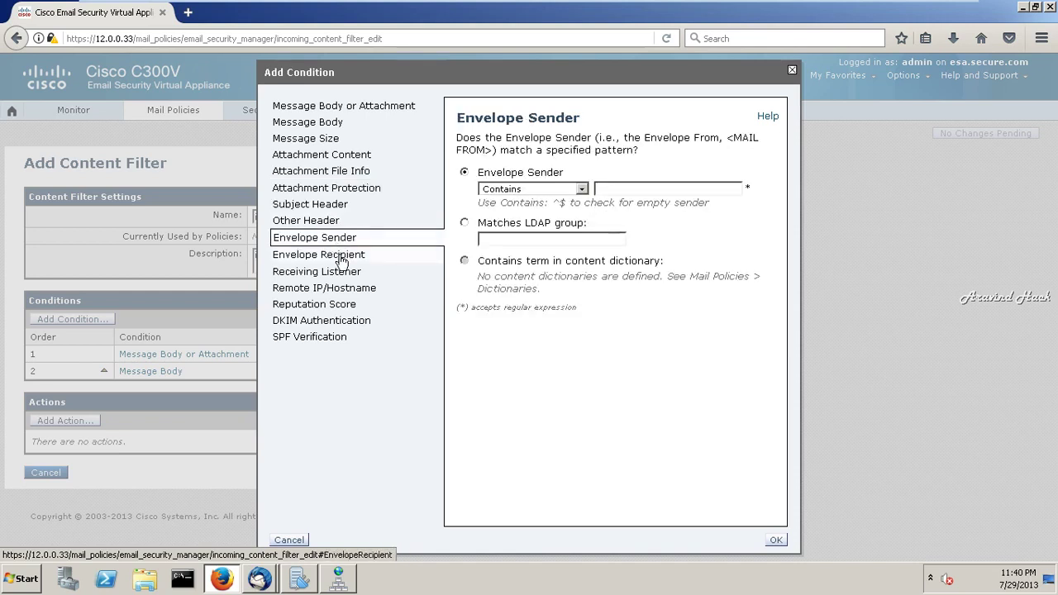
{"action": "left_click", "coordinate": [341, 258]}
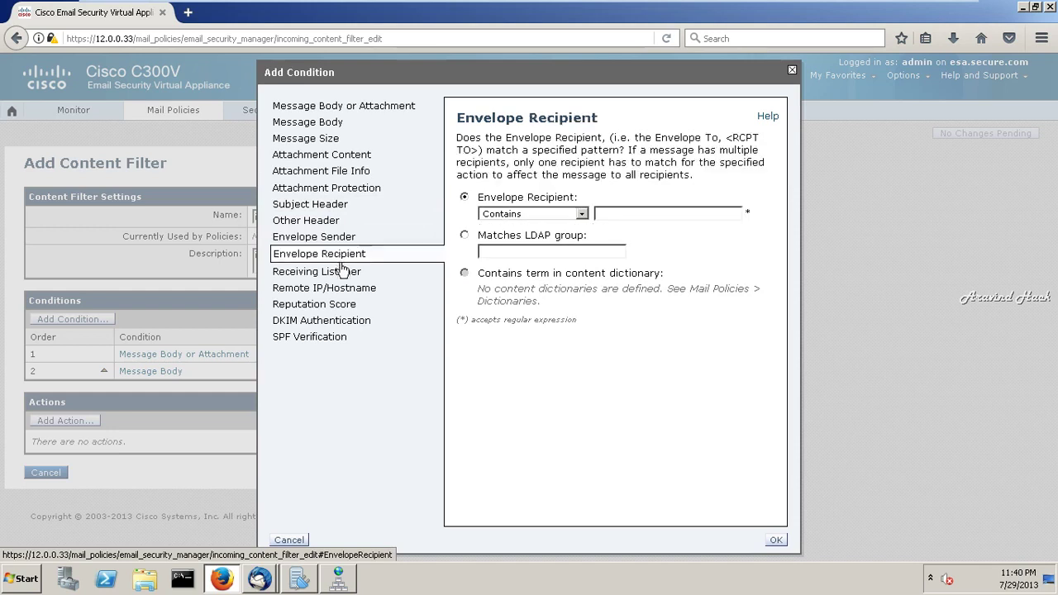
{"action": "left_click", "coordinate": [345, 278]}
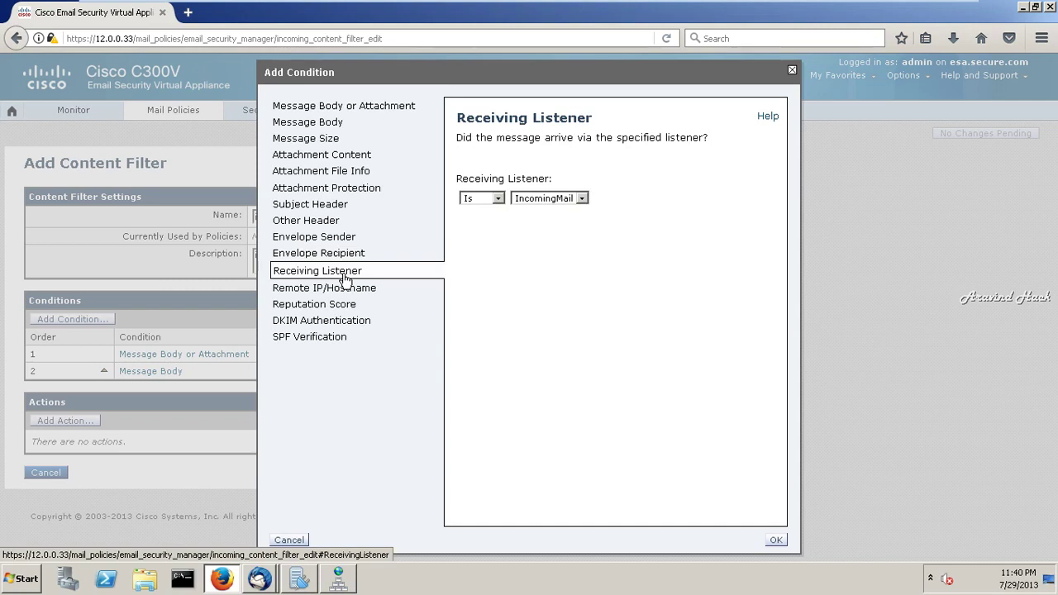
{"action": "left_click", "coordinate": [338, 207]}
- Add an Attachment File Info condition with file type is Executables
{"action": "left_click", "coordinate": [335, 174]}
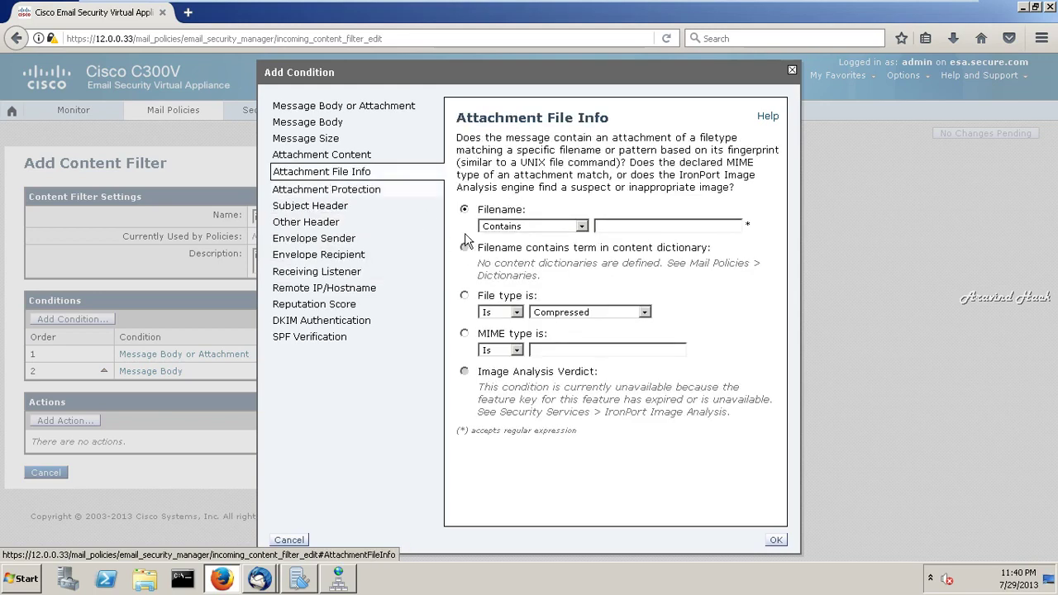
{"action": "left_click", "coordinate": [644, 313]}
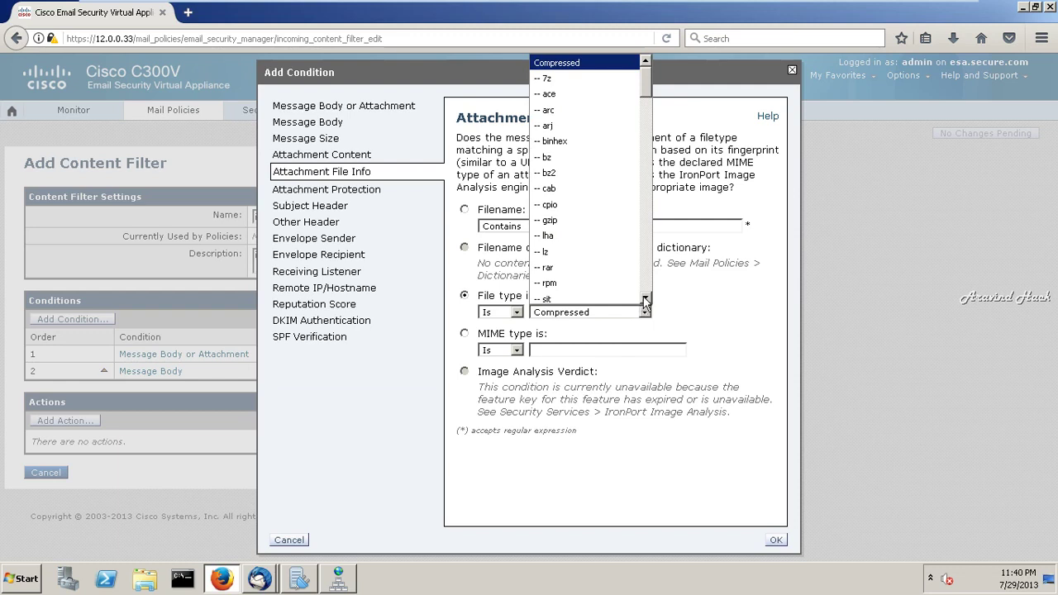
{"action": "left_click", "coordinate": [645, 298]}
{"action": "scroll", "coordinate": [645, 302], "scroll_direction": "down", "scroll_amount": 4}
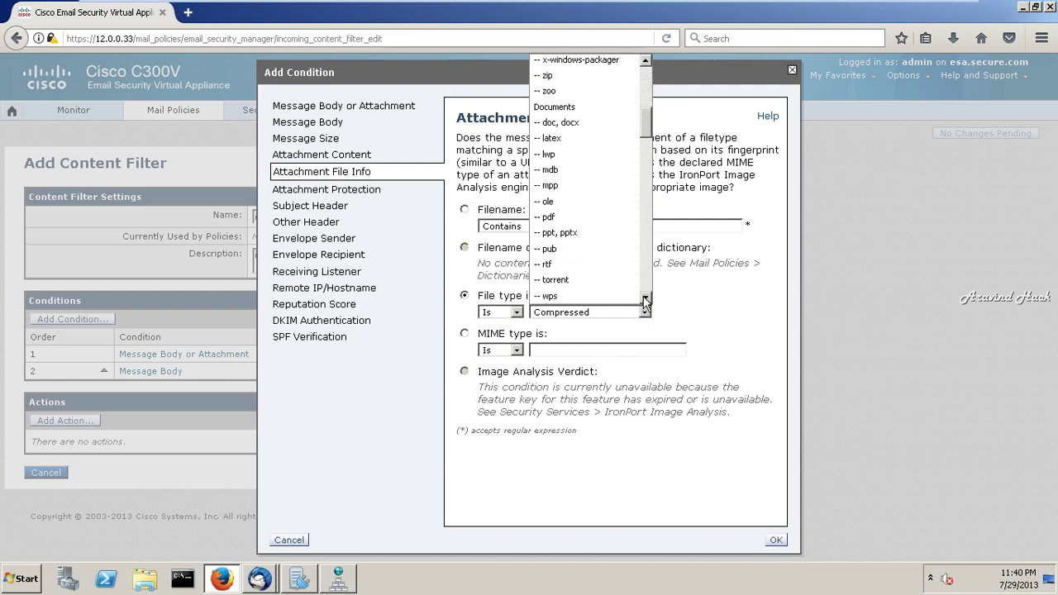
{"action": "scroll", "coordinate": [645, 302], "scroll_direction": "down", "scroll_amount": 3}
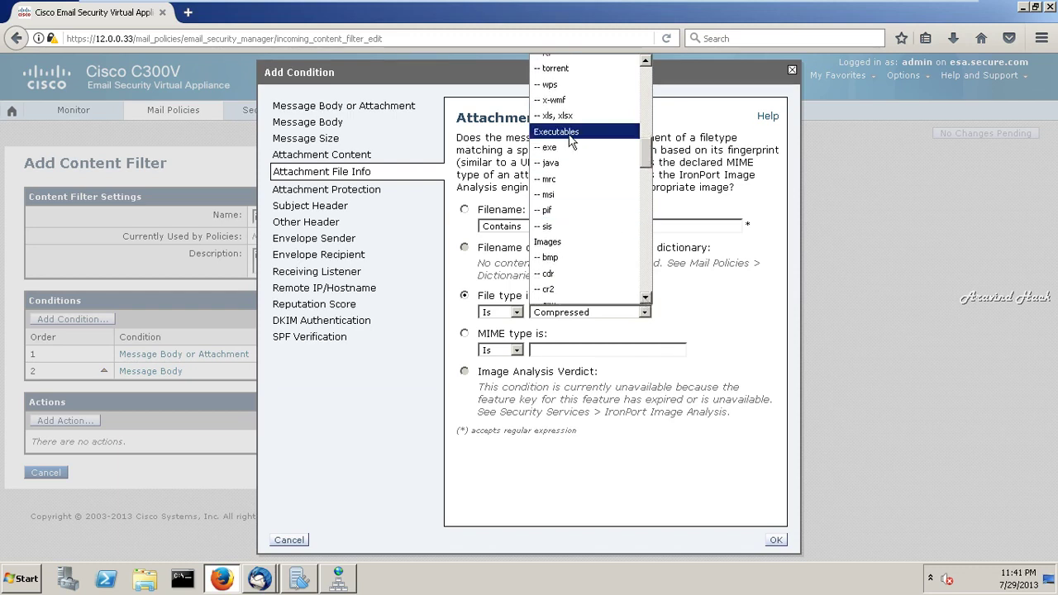
{"action": "left_click", "coordinate": [571, 140]}
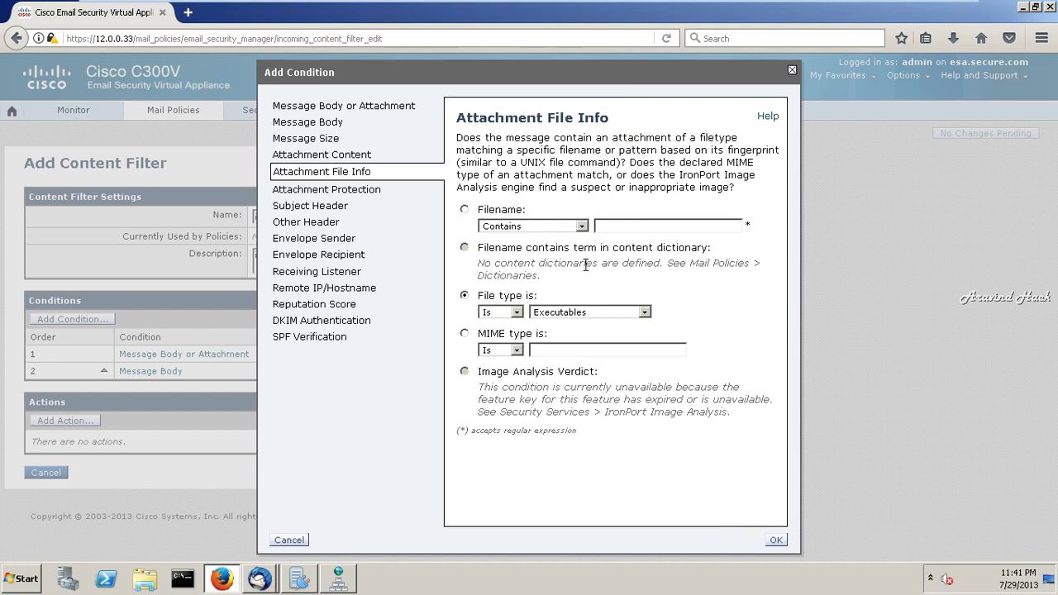
{"action": "left_click", "coordinate": [464, 211]}
{"action": "left_click", "coordinate": [465, 296]}
{"action": "left_click", "coordinate": [776, 541]}
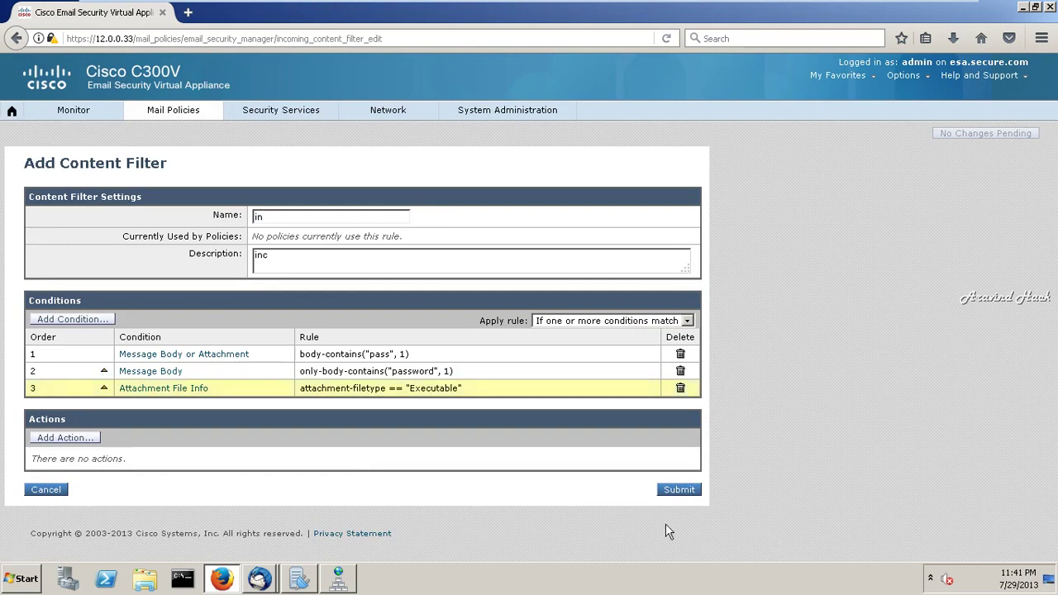
- Start a new condition and review protection, header, envelope, listener, IP, reputation and SPF options
{"action": "left_click", "coordinate": [84, 320]}
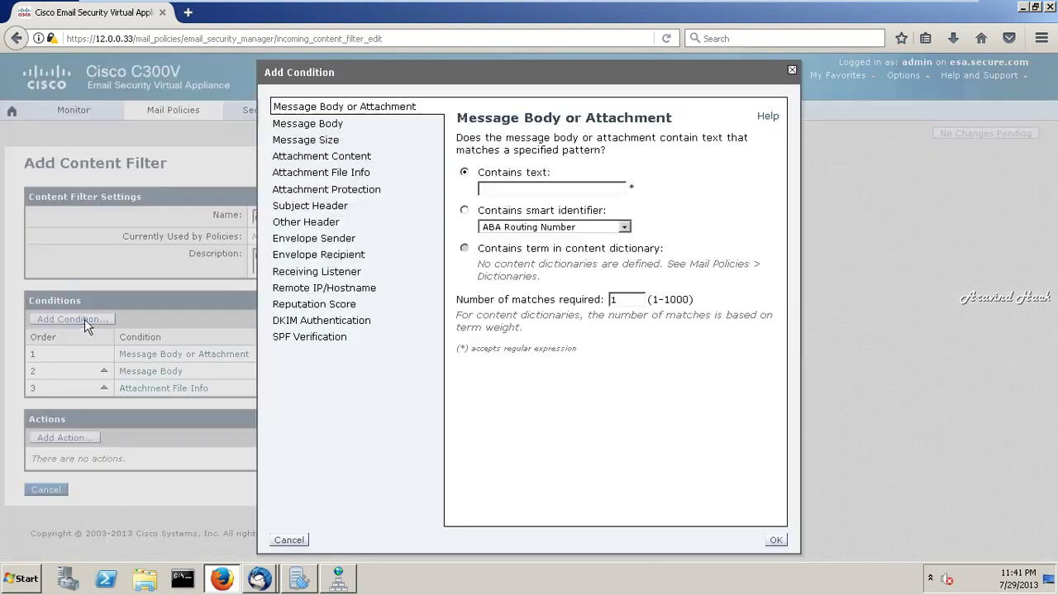
{"action": "left_click", "coordinate": [341, 195]}
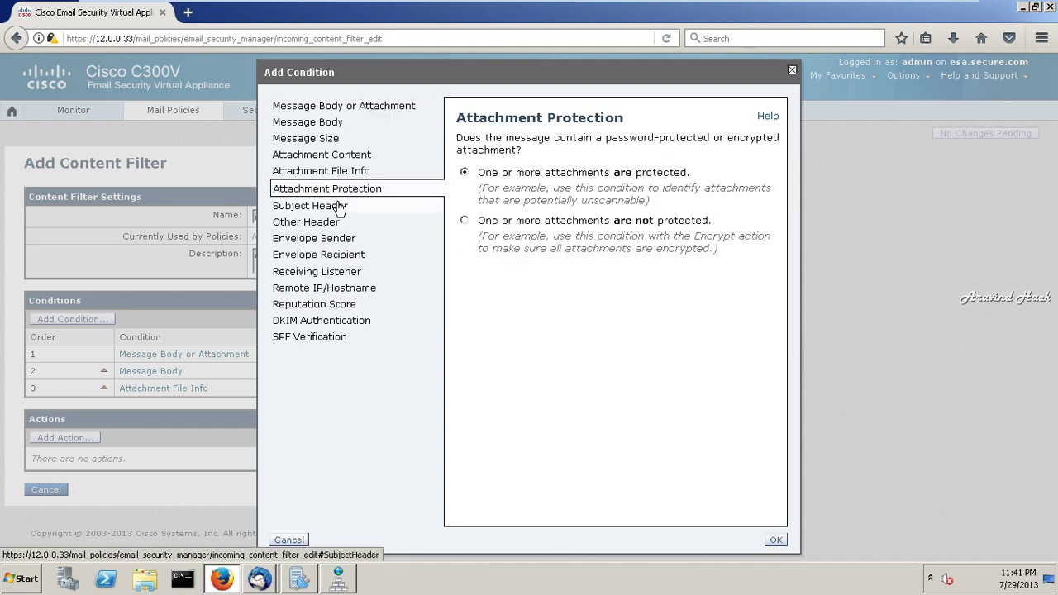
{"action": "left_click", "coordinate": [336, 205]}
{"action": "left_click", "coordinate": [330, 224]}
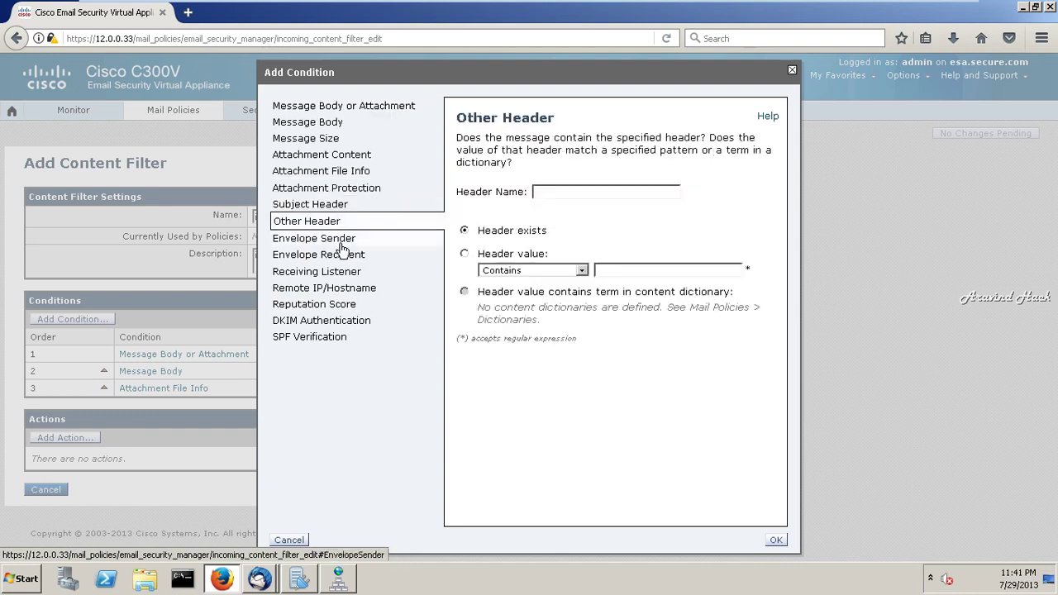
{"action": "left_click", "coordinate": [342, 244]}
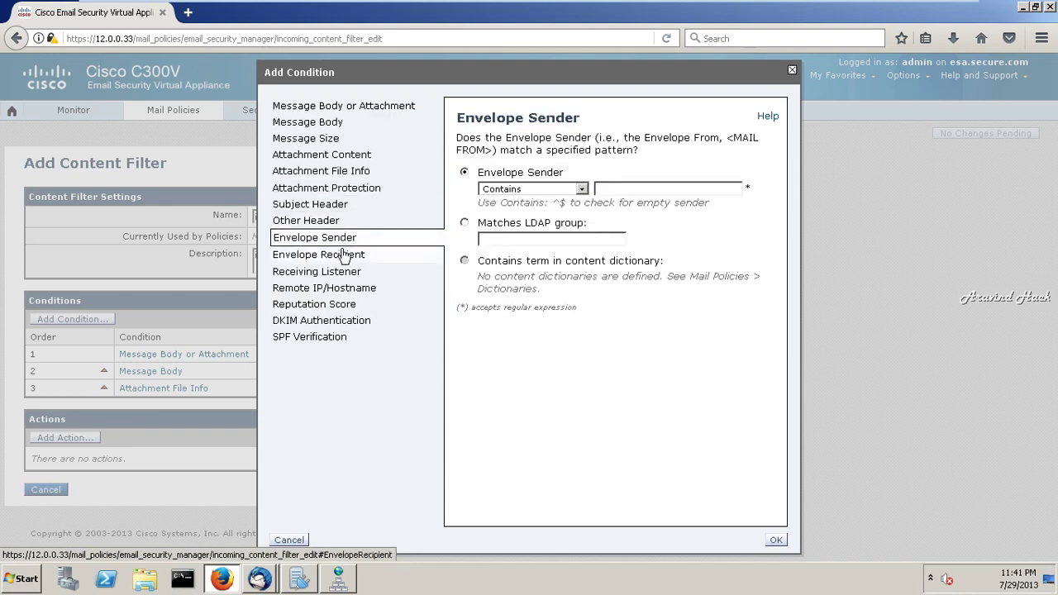
{"action": "left_click", "coordinate": [344, 256]}
{"action": "left_click", "coordinate": [342, 272]}
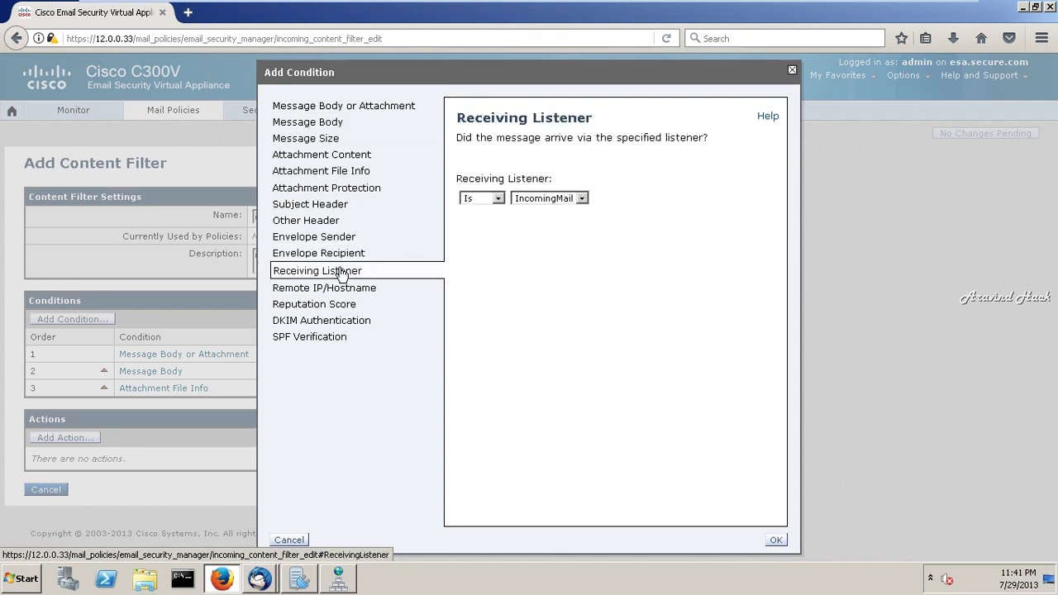
{"action": "left_click", "coordinate": [337, 287]}
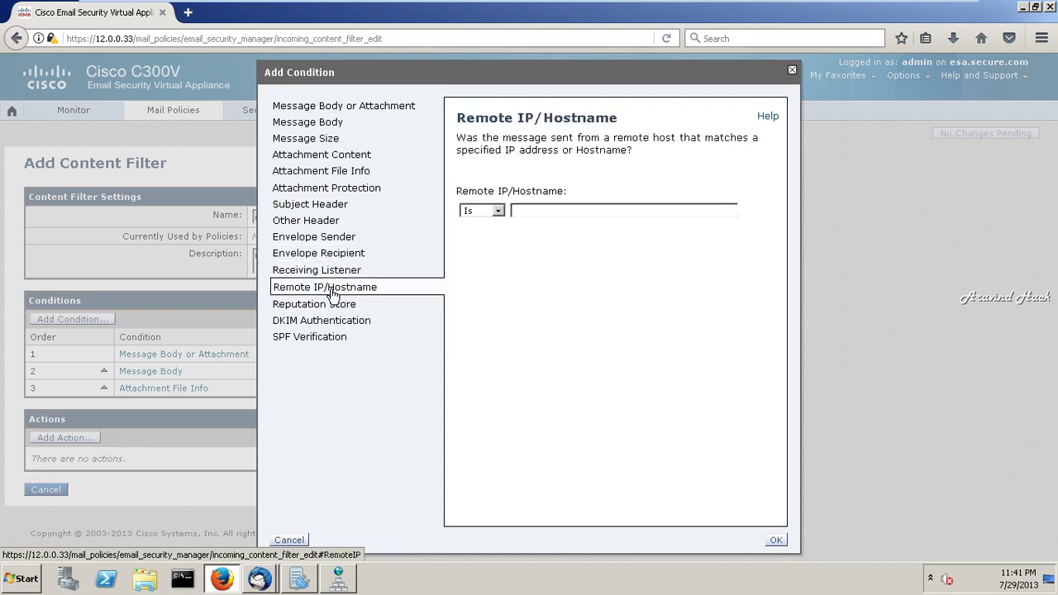
{"action": "left_click", "coordinate": [334, 308]}
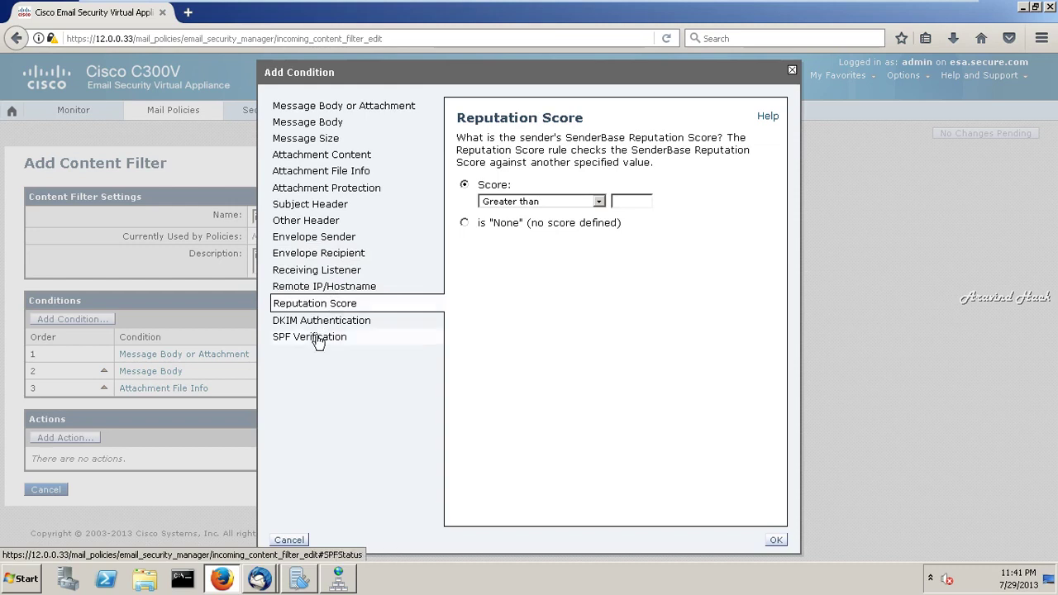
{"action": "left_click", "coordinate": [335, 204]}
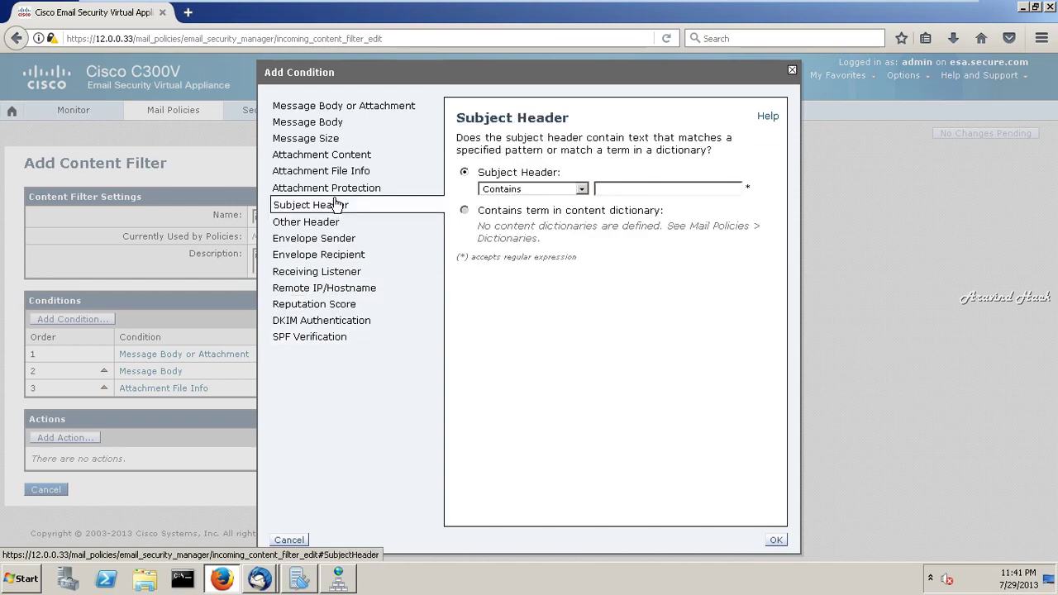
{"action": "left_click", "coordinate": [331, 336]}
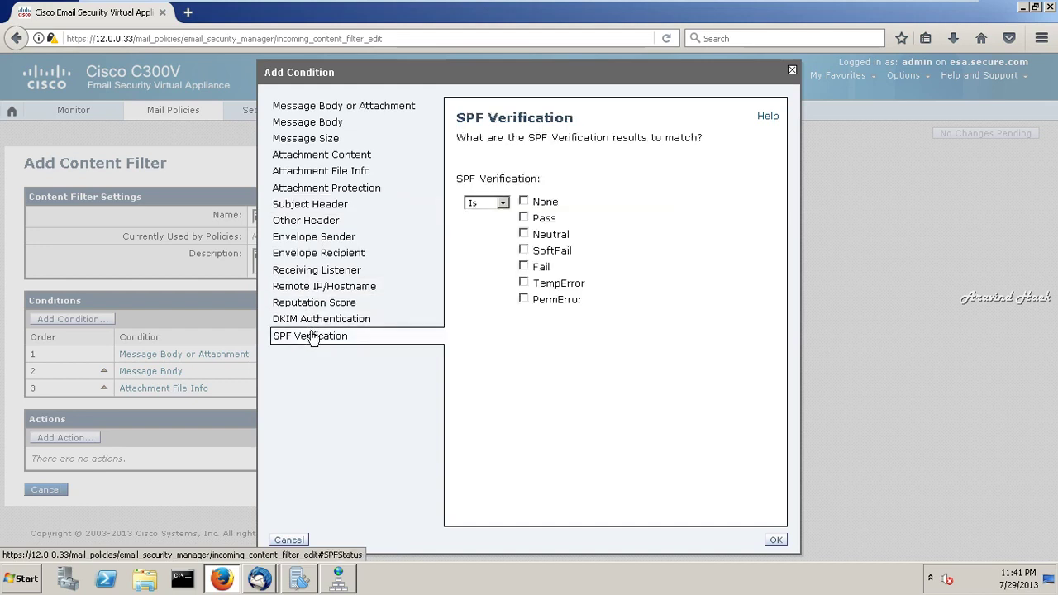
- Review the recipient match options, then settle on the Attachment File Info condition form
{"action": "left_click", "coordinate": [323, 290]}
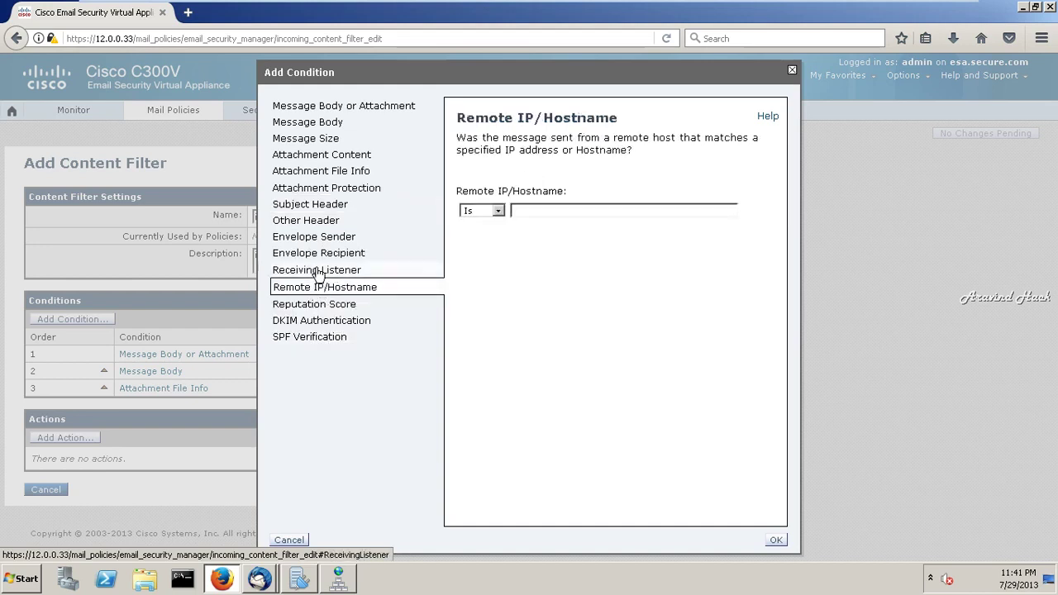
{"action": "left_click", "coordinate": [318, 273]}
{"action": "left_click", "coordinate": [329, 221]}
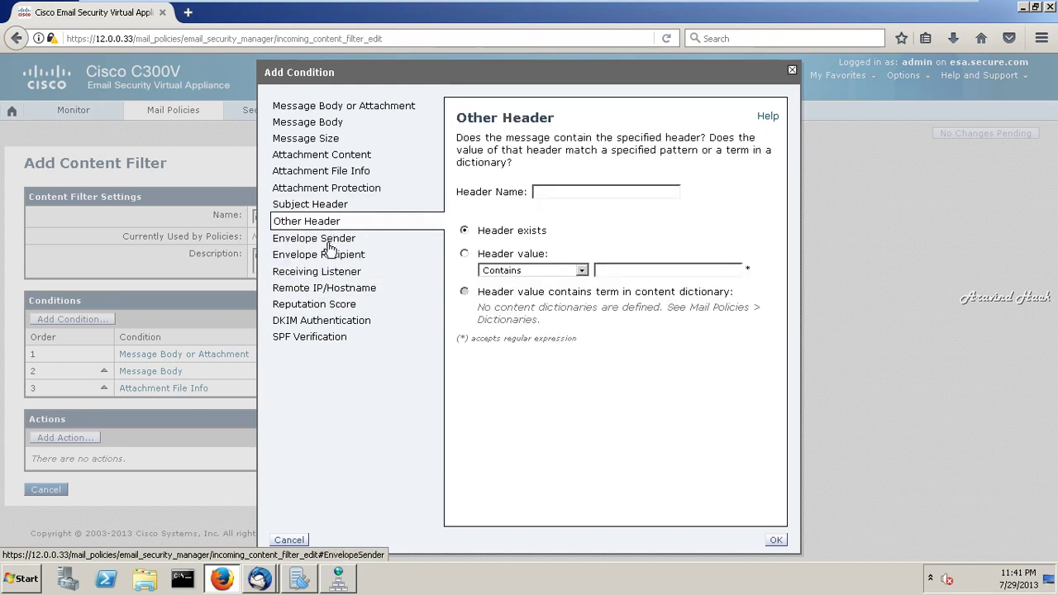
{"action": "left_click", "coordinate": [329, 239]}
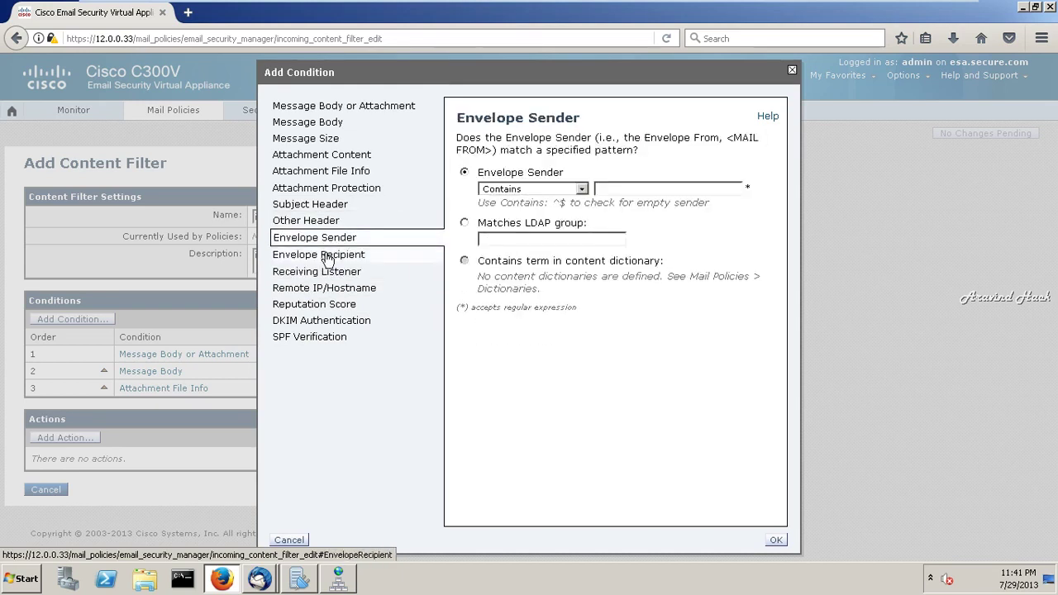
{"action": "left_click", "coordinate": [328, 258]}
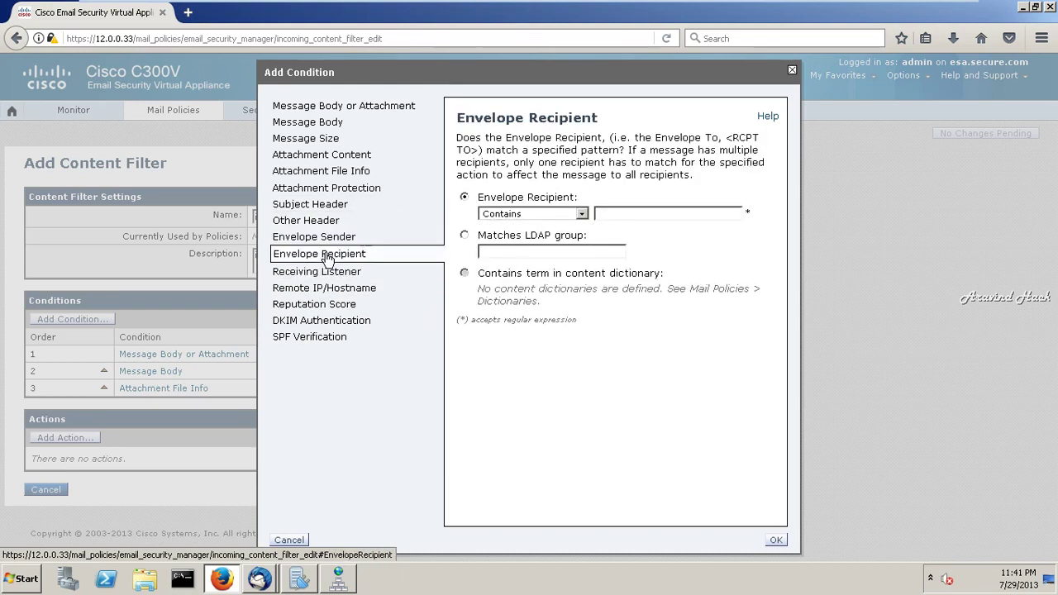
{"action": "left_click", "coordinate": [582, 214]}
{"action": "left_click", "coordinate": [582, 215]}
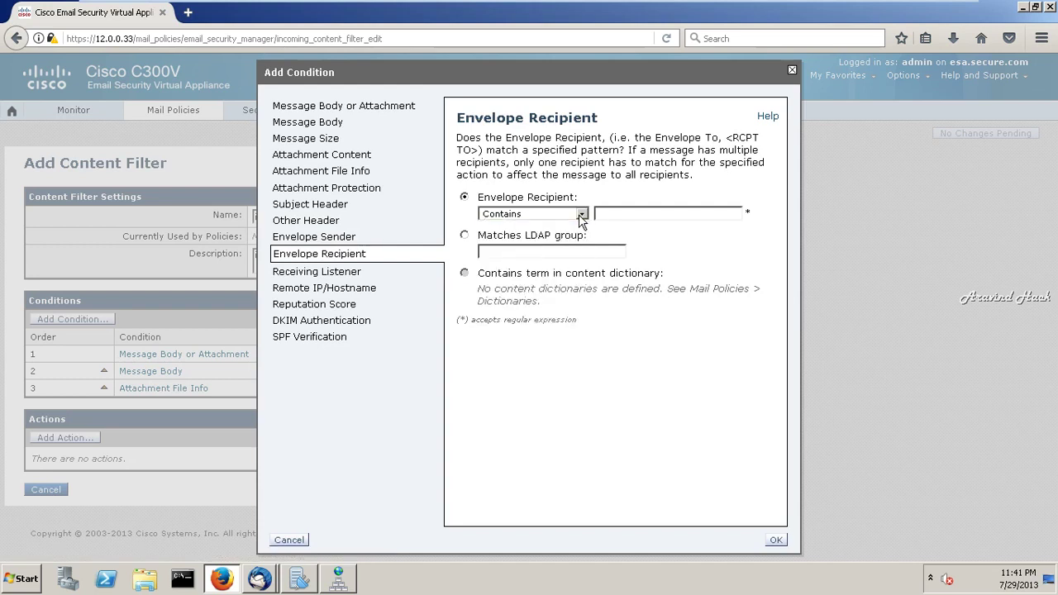
{"action": "left_click", "coordinate": [340, 289]}
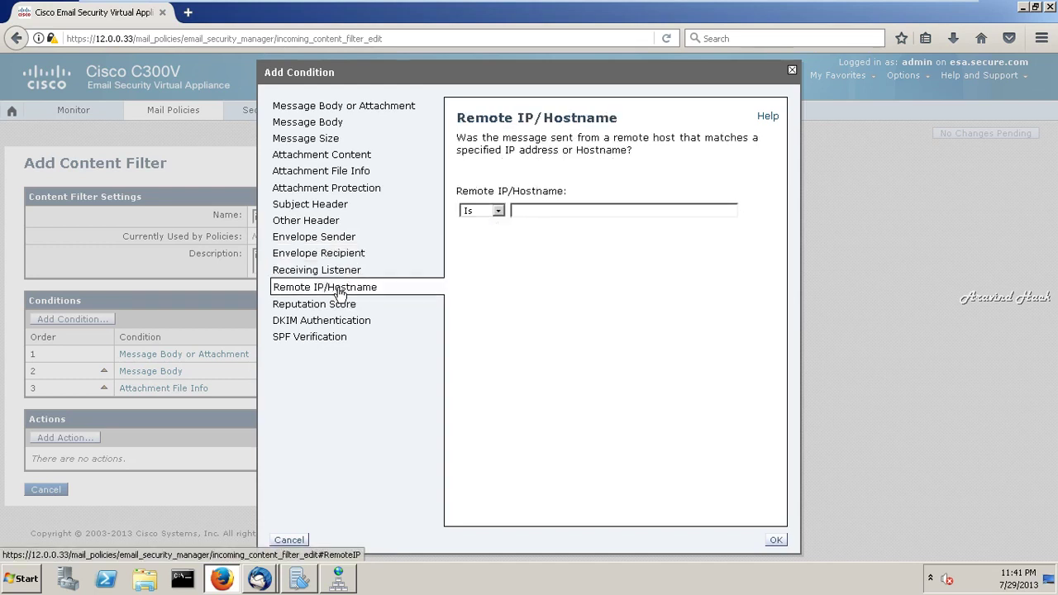
{"action": "left_click", "coordinate": [334, 190]}
{"action": "left_click", "coordinate": [340, 207]}
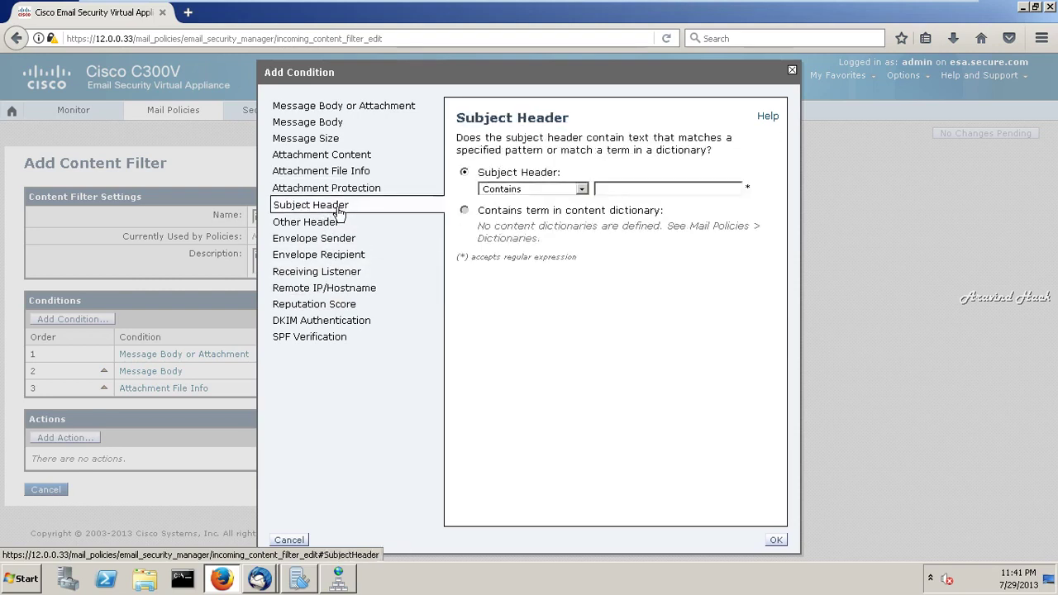
{"action": "left_click", "coordinate": [351, 173]}
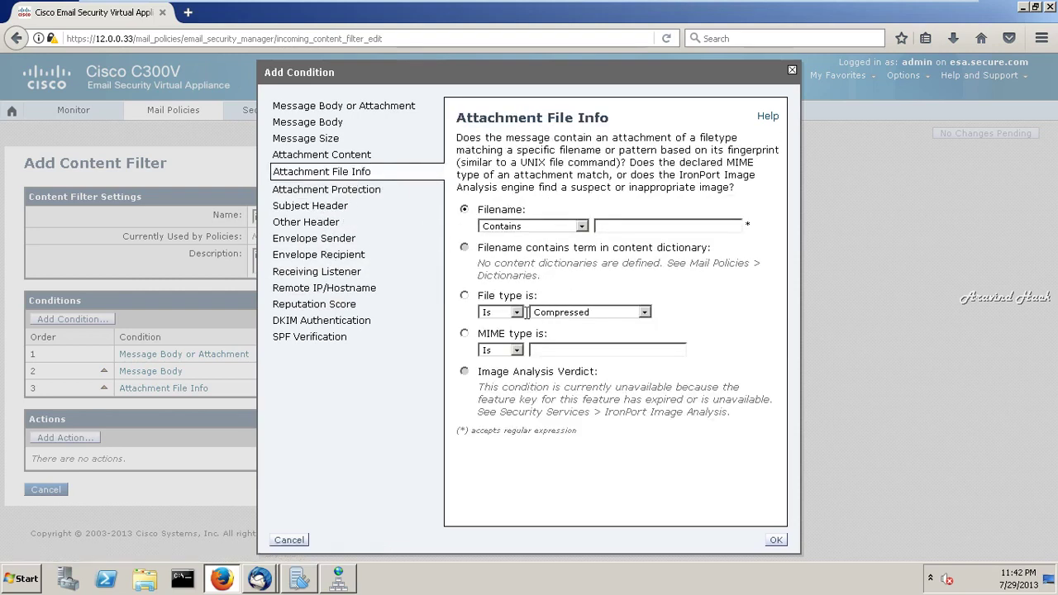
- Set the Attachment File Info condition to file type is exe and save it
{"action": "left_click", "coordinate": [516, 313]}
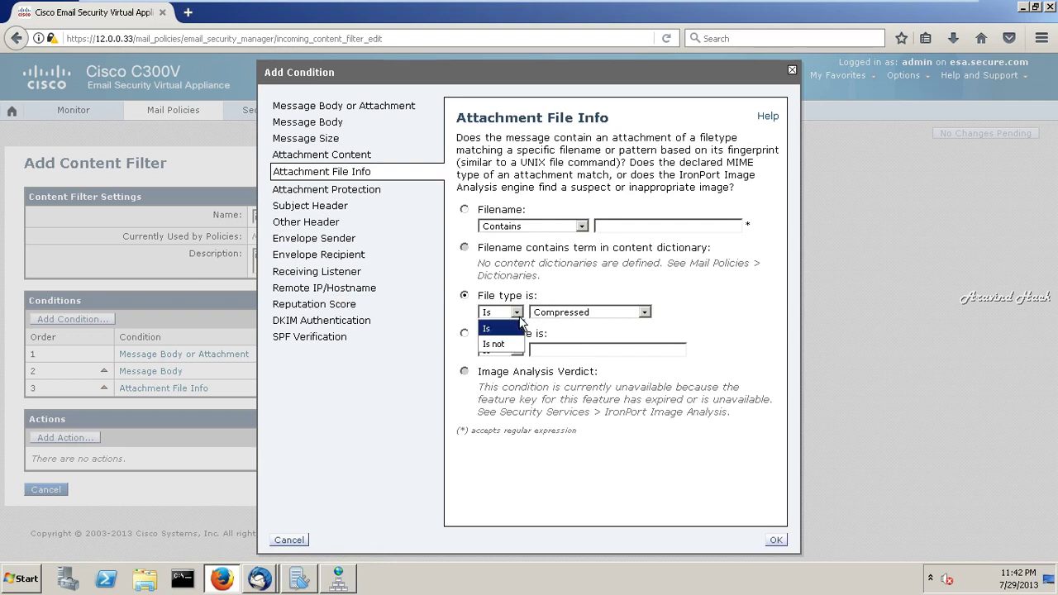
{"action": "left_click", "coordinate": [496, 329]}
{"action": "left_click", "coordinate": [612, 315]}
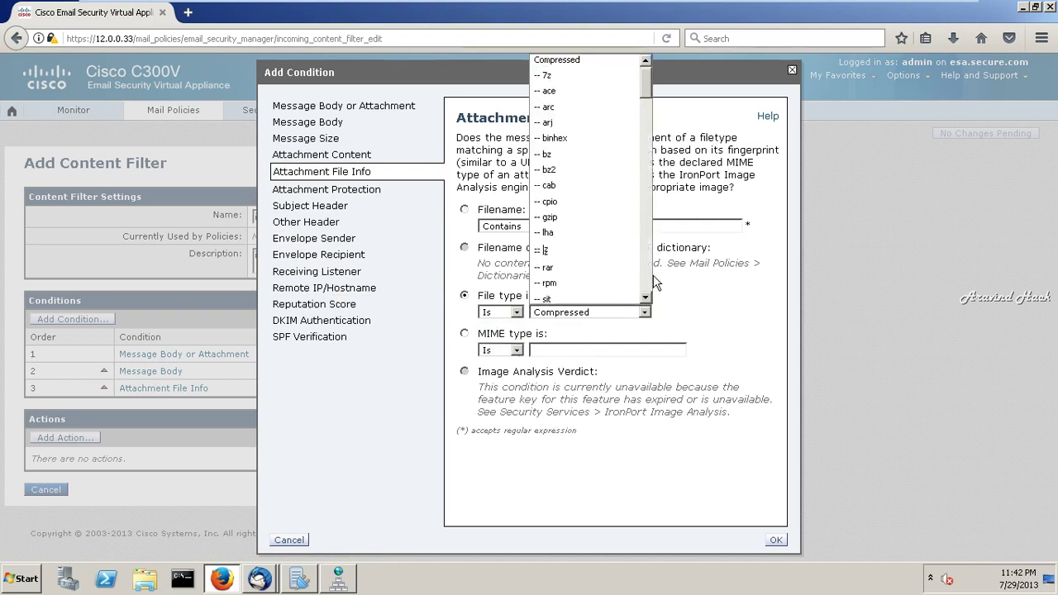
{"action": "scroll", "coordinate": [650, 281], "scroll_direction": "down", "scroll_amount": 10}
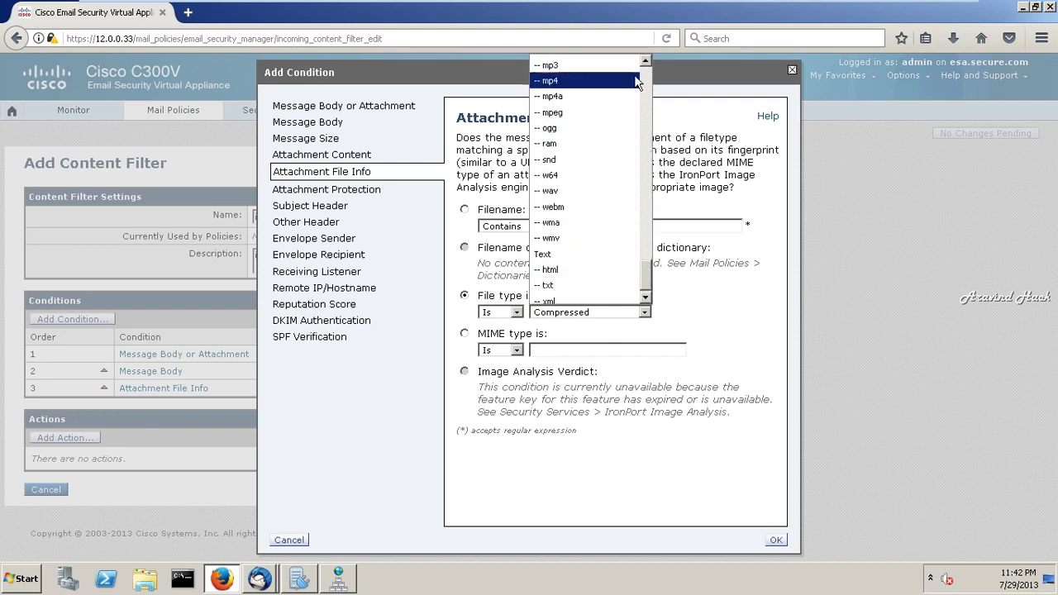
{"action": "scroll", "coordinate": [644, 73], "scroll_direction": "up", "scroll_amount": 5}
{"action": "scroll", "coordinate": [645, 73], "scroll_direction": "up", "scroll_amount": 15}
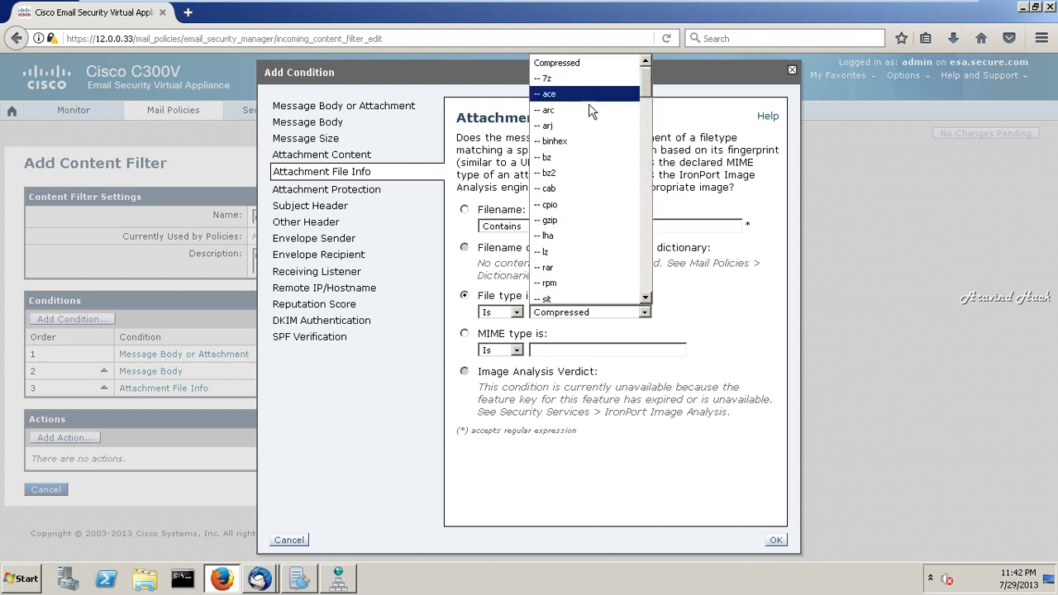
{"action": "scroll", "coordinate": [646, 303], "scroll_direction": "down", "scroll_amount": 4}
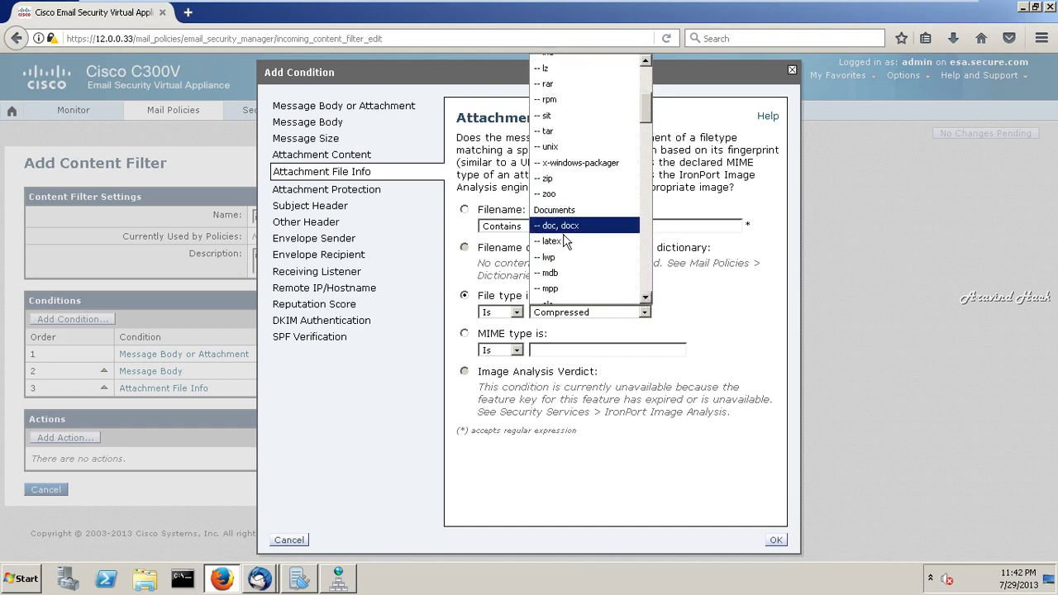
{"action": "scroll", "coordinate": [650, 294], "scroll_direction": "down", "scroll_amount": 4}
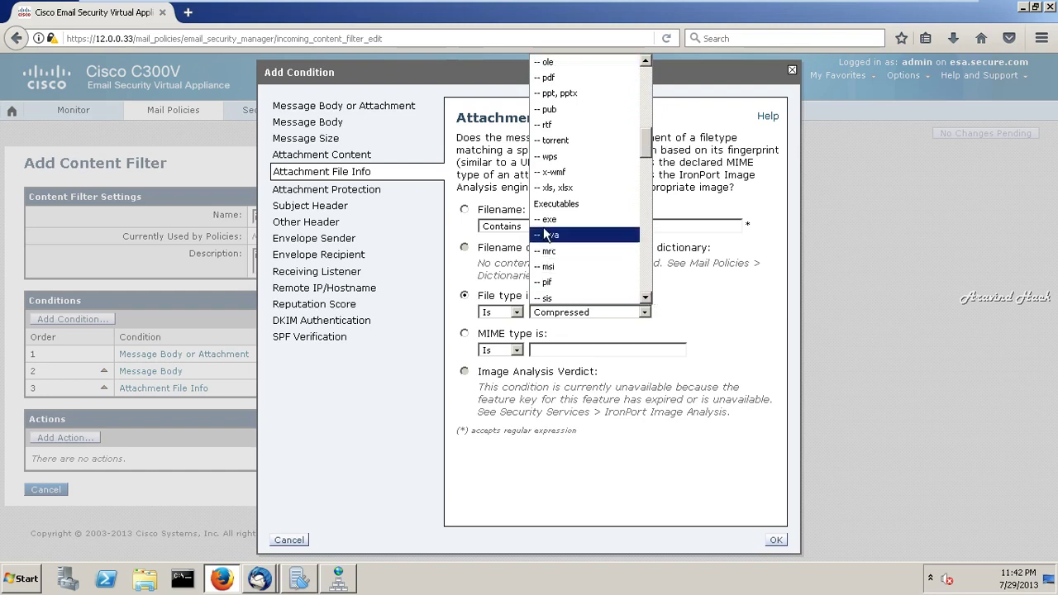
{"action": "left_click", "coordinate": [549, 220]}
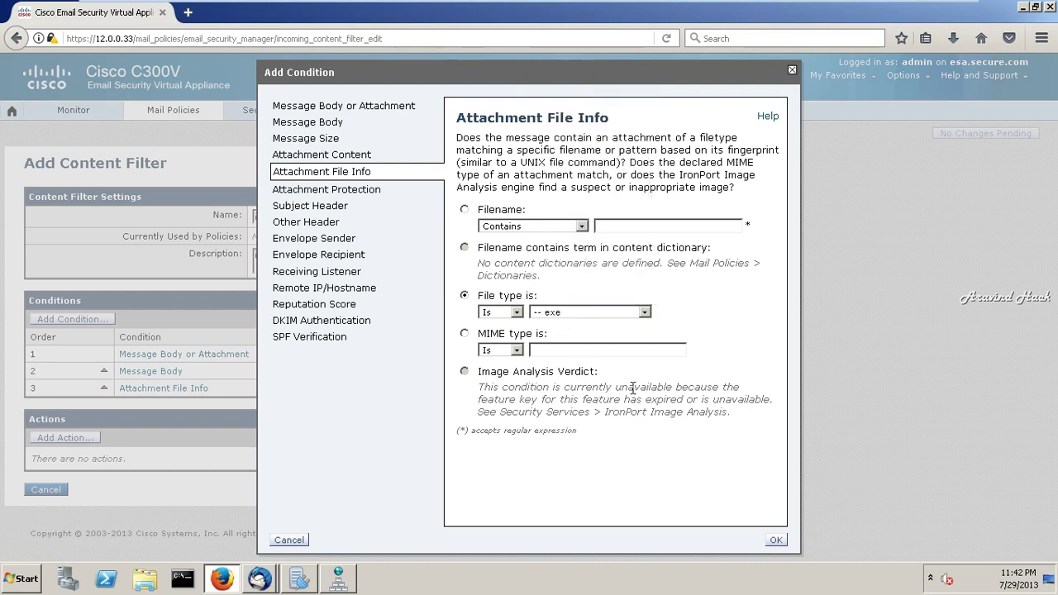
{"action": "left_click", "coordinate": [775, 542]}
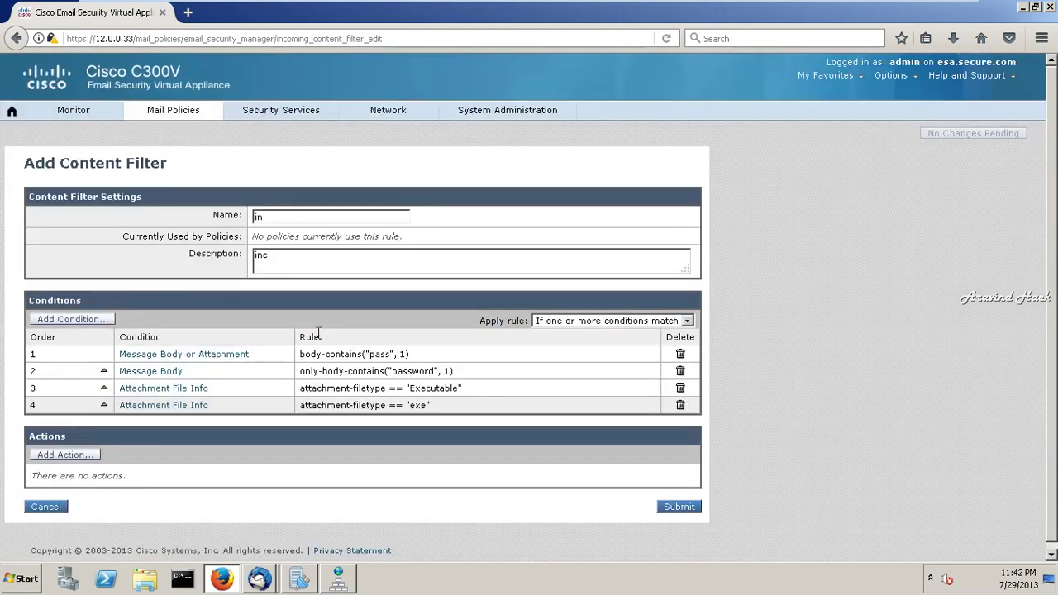
- After submitting reports a missing action, add a Drop (Final Action) action to the filter
{"action": "left_click", "coordinate": [679, 508]}
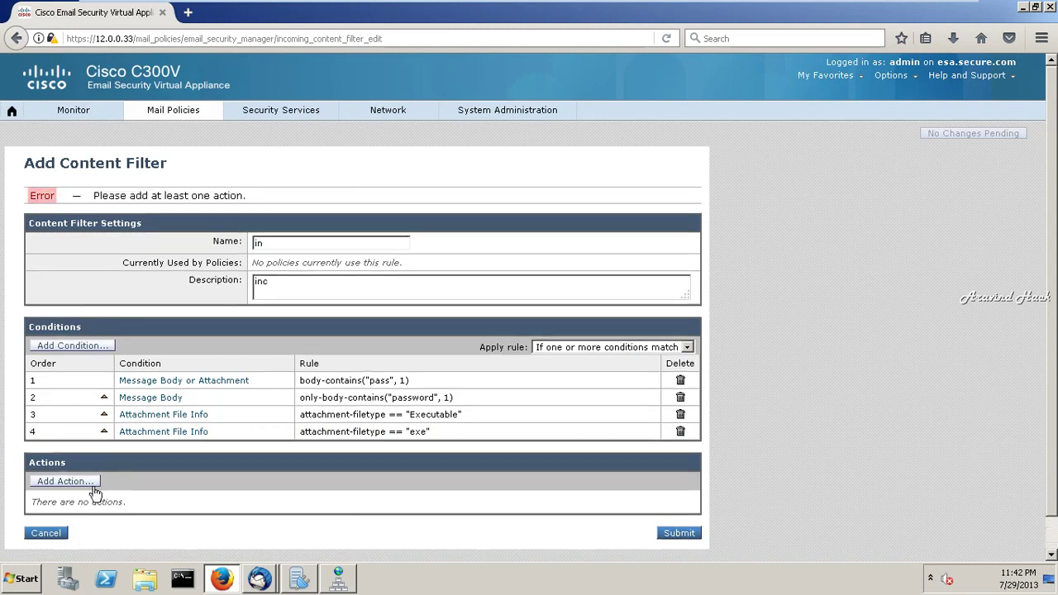
{"action": "left_click", "coordinate": [84, 482]}
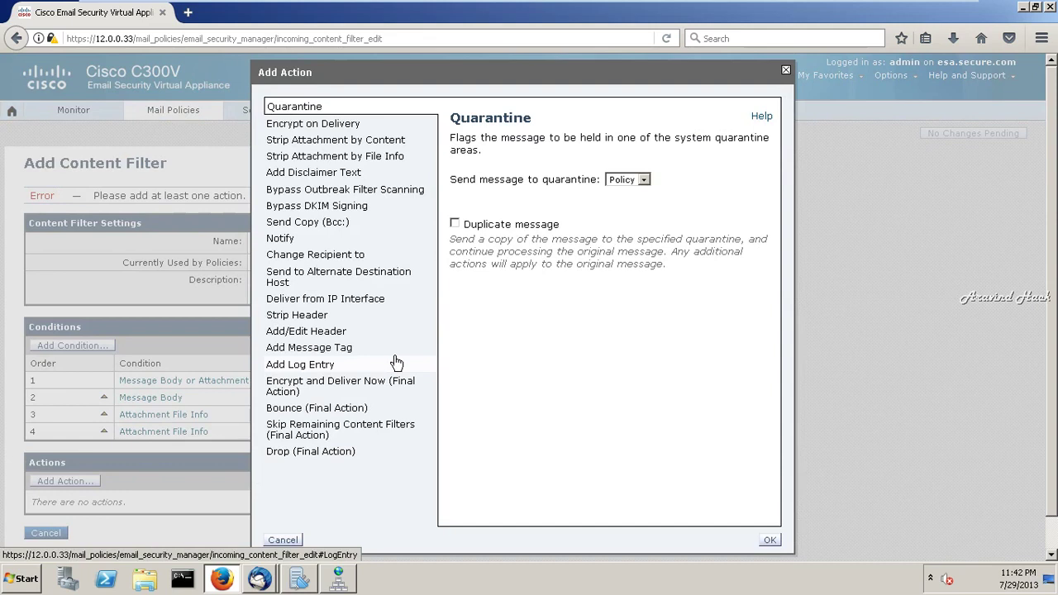
{"action": "left_click", "coordinate": [336, 454]}
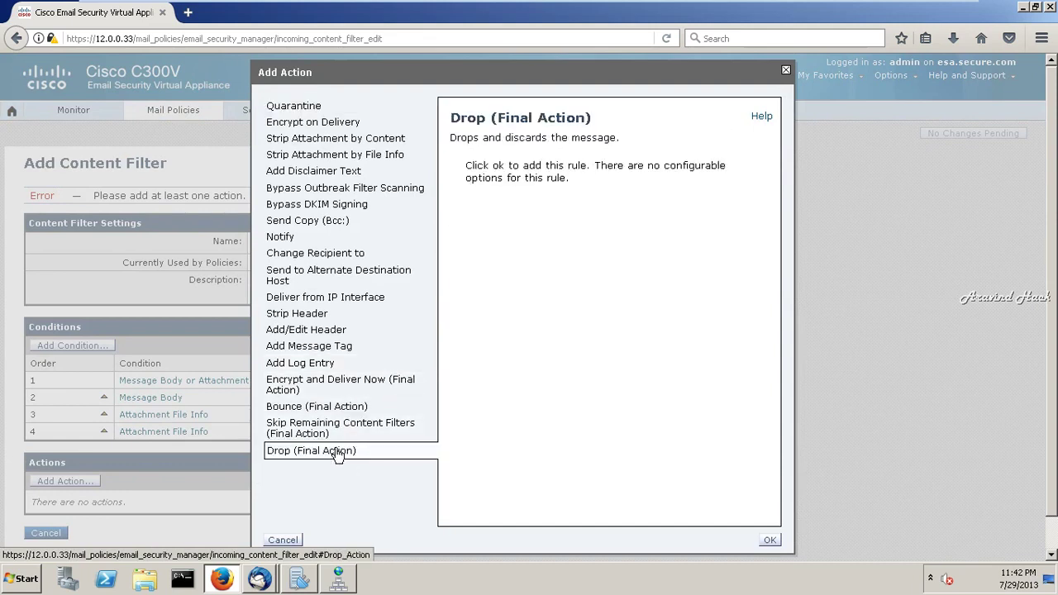
{"action": "left_click", "coordinate": [323, 432]}
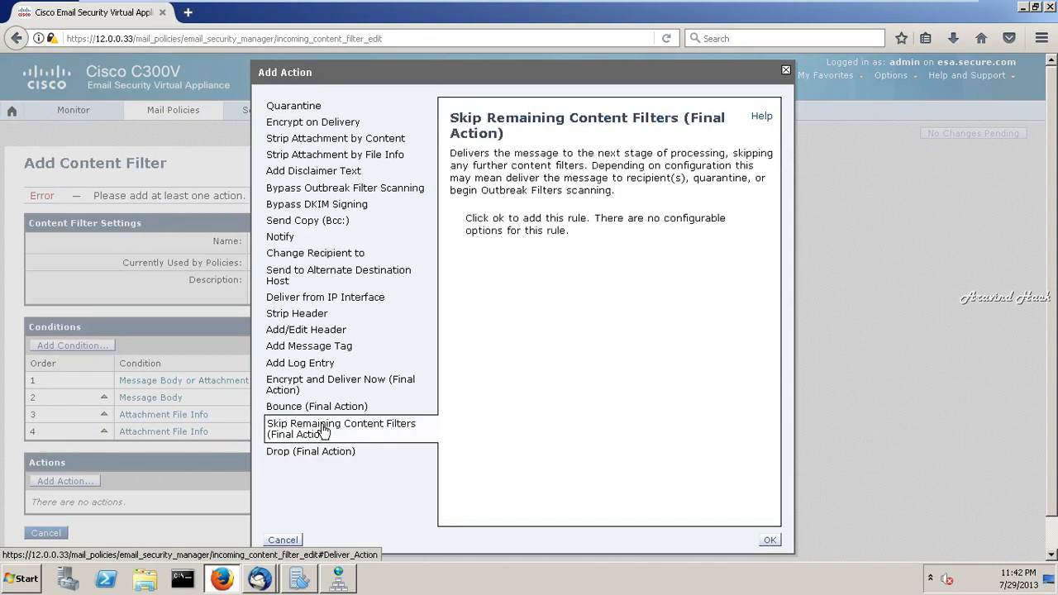
{"action": "left_click", "coordinate": [323, 454]}
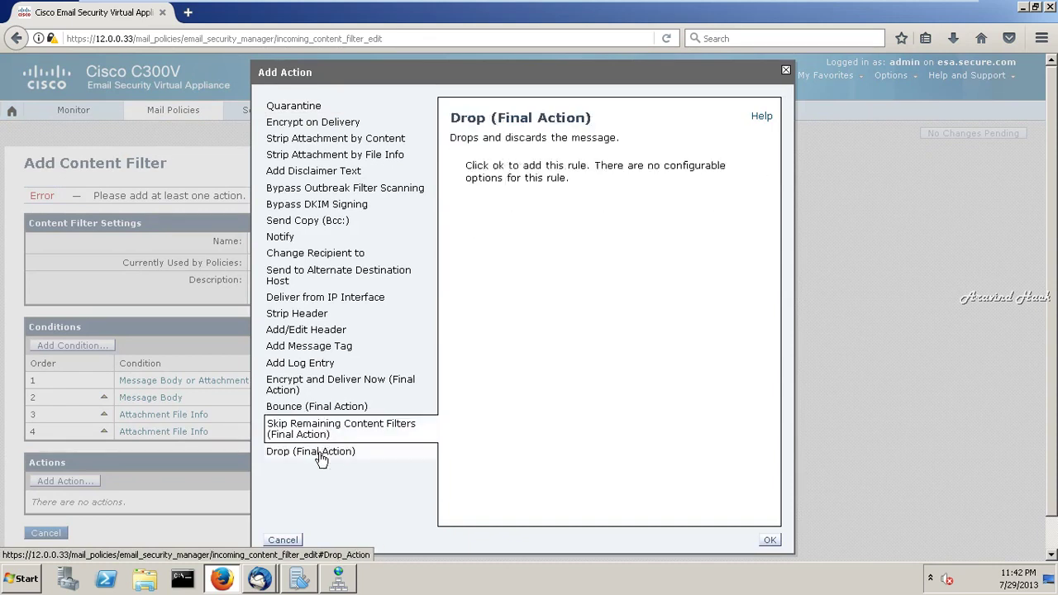
{"action": "left_click", "coordinate": [770, 542]}
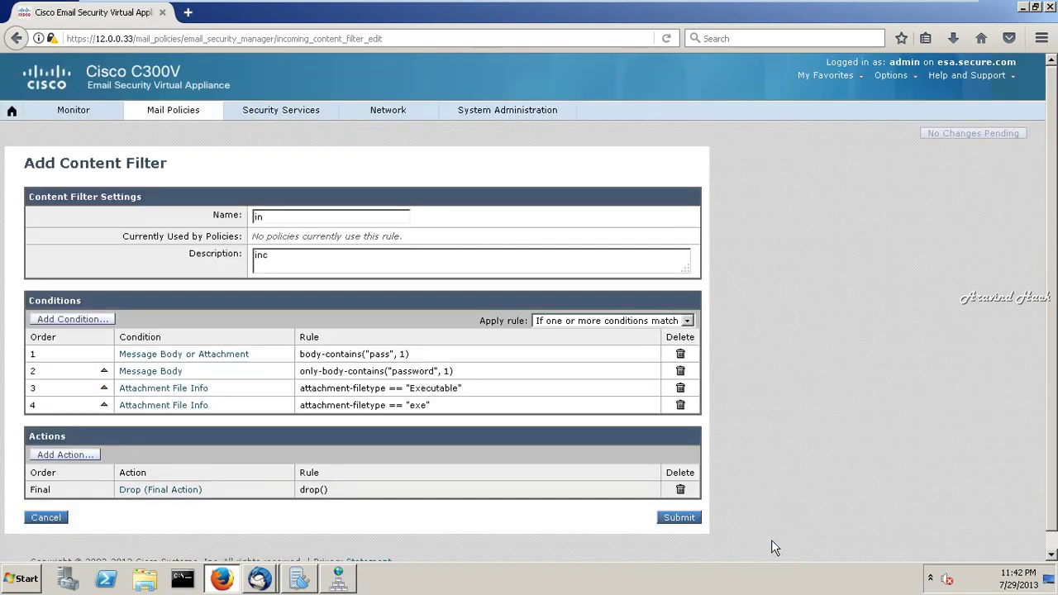
- Submit content filter 'in' and commit the pending changes to the appliance
{"action": "left_click", "coordinate": [680, 518]}
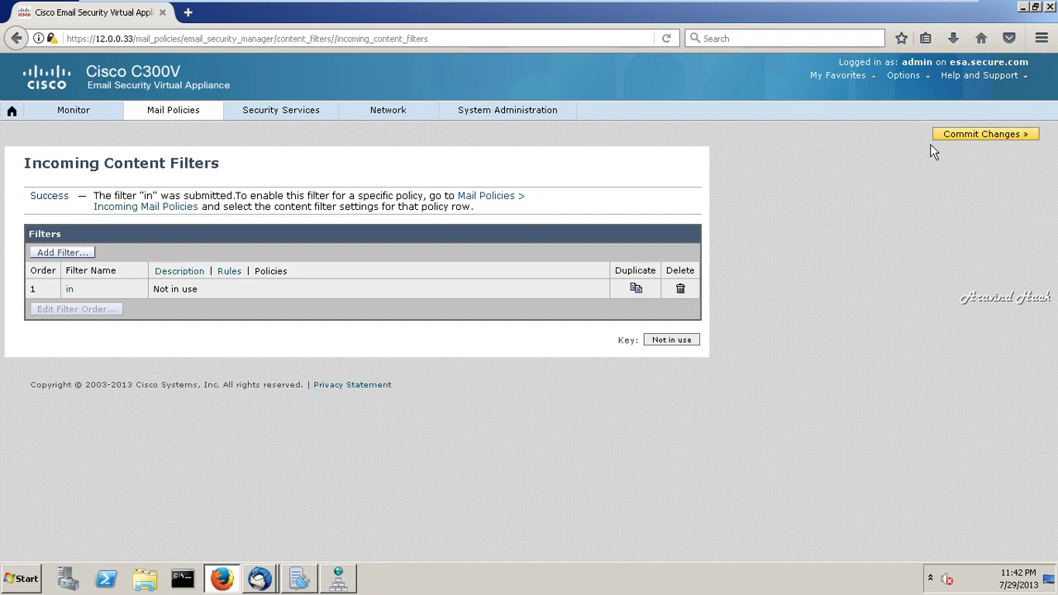
{"action": "left_click", "coordinate": [965, 136]}
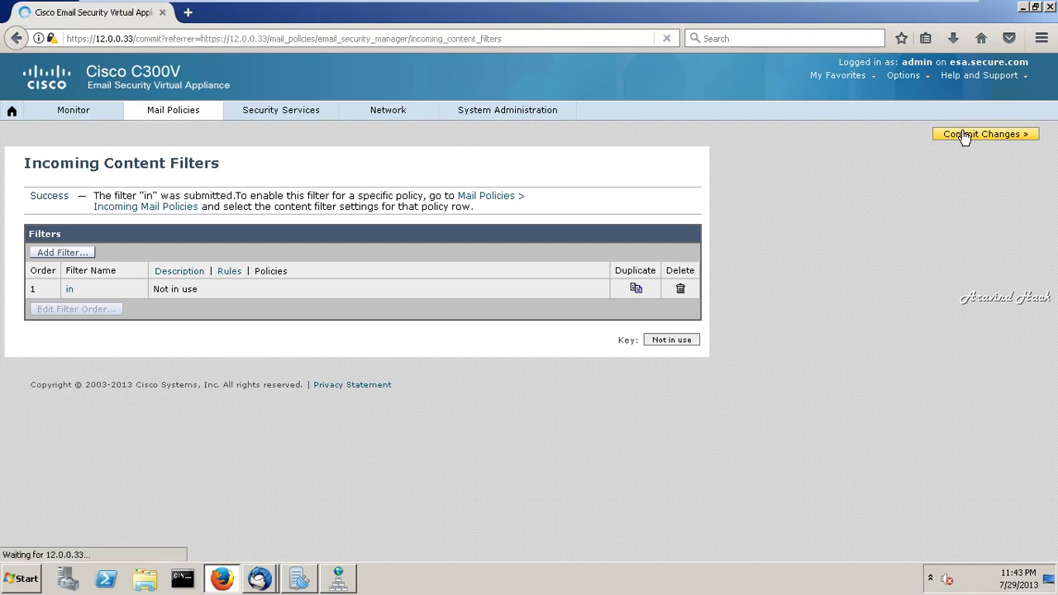
{"action": "left_click", "coordinate": [389, 277]}
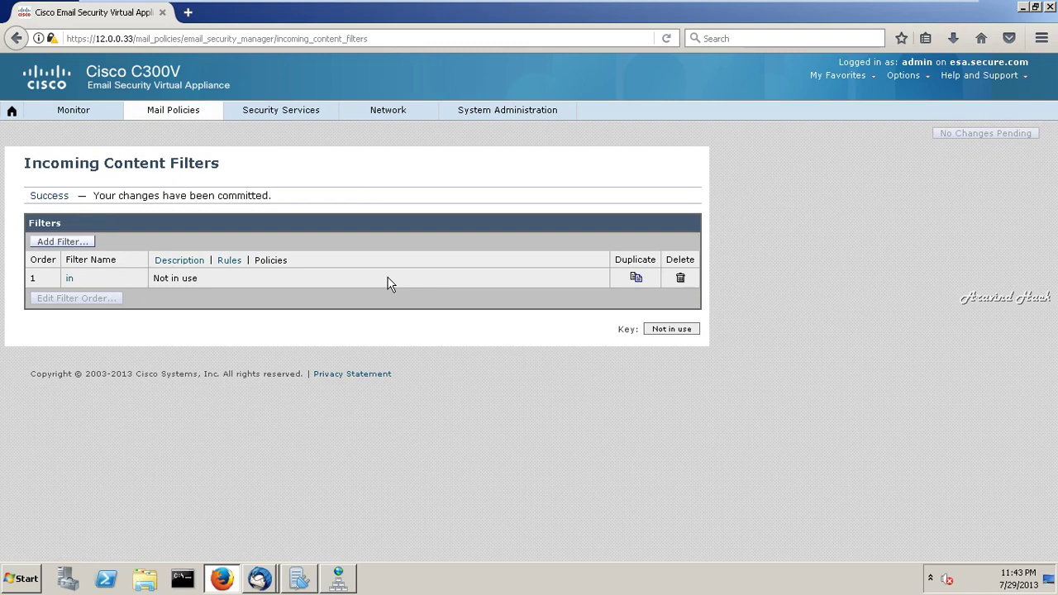
{"action": "left_click", "coordinate": [178, 111]}
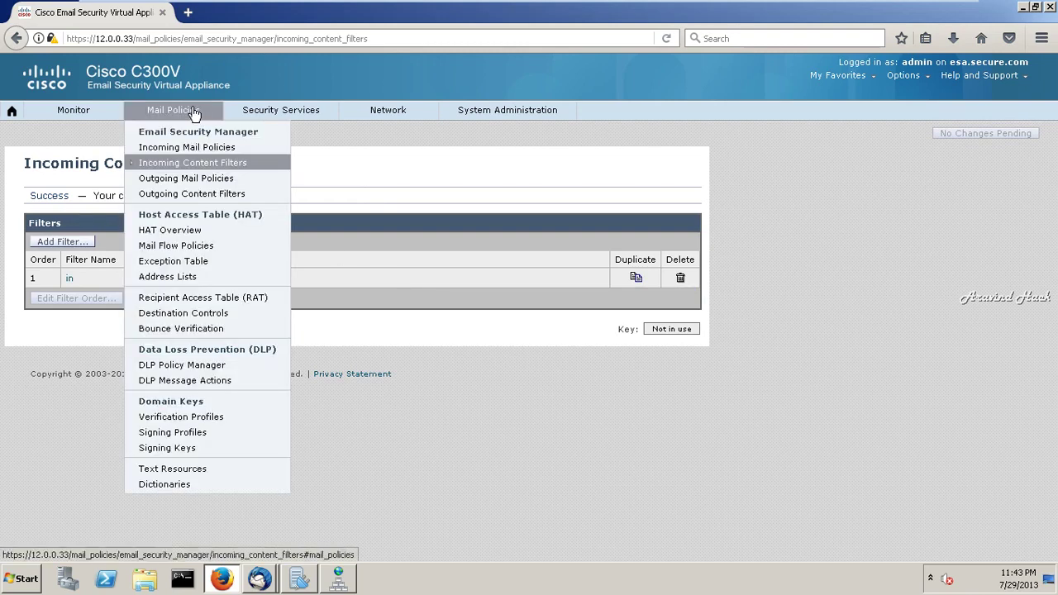
- Start a new incoming mail policy named my on the Incoming Mail Policies page
{"action": "left_click", "coordinate": [190, 149]}
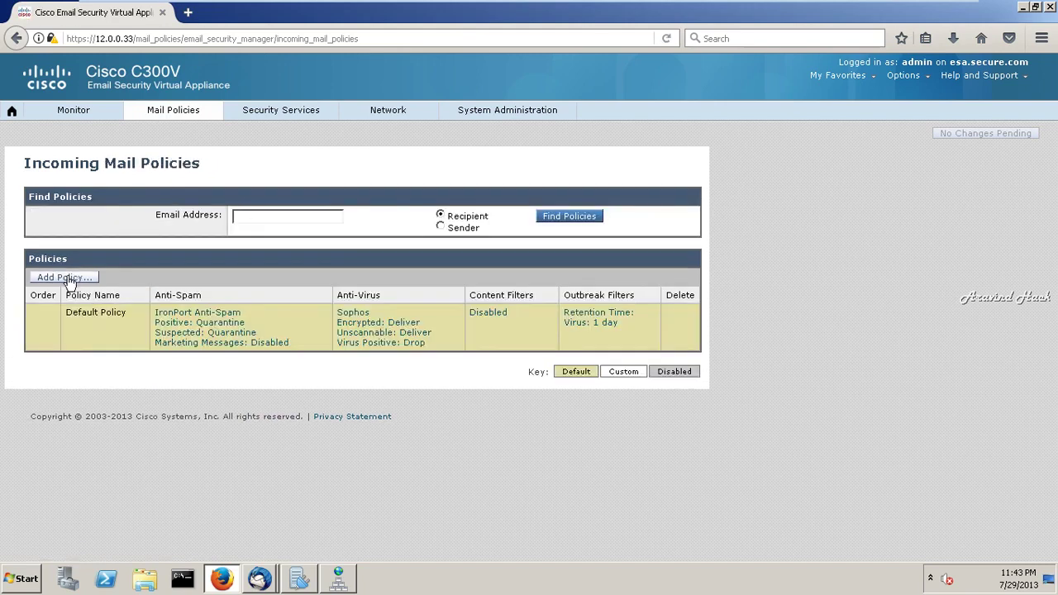
{"action": "left_click", "coordinate": [70, 279]}
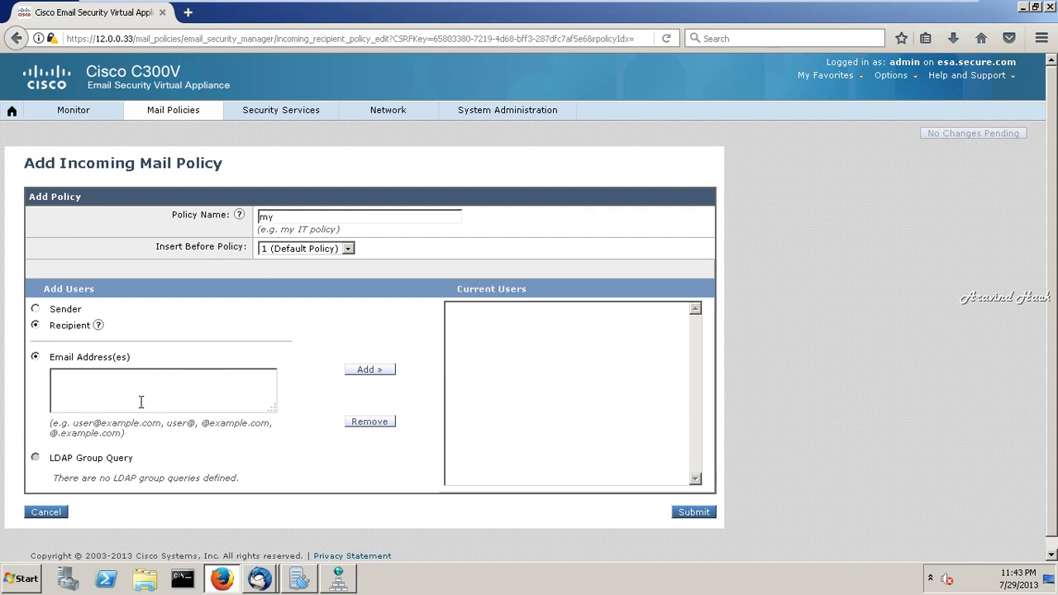
{"action": "left_click", "coordinate": [692, 513]}
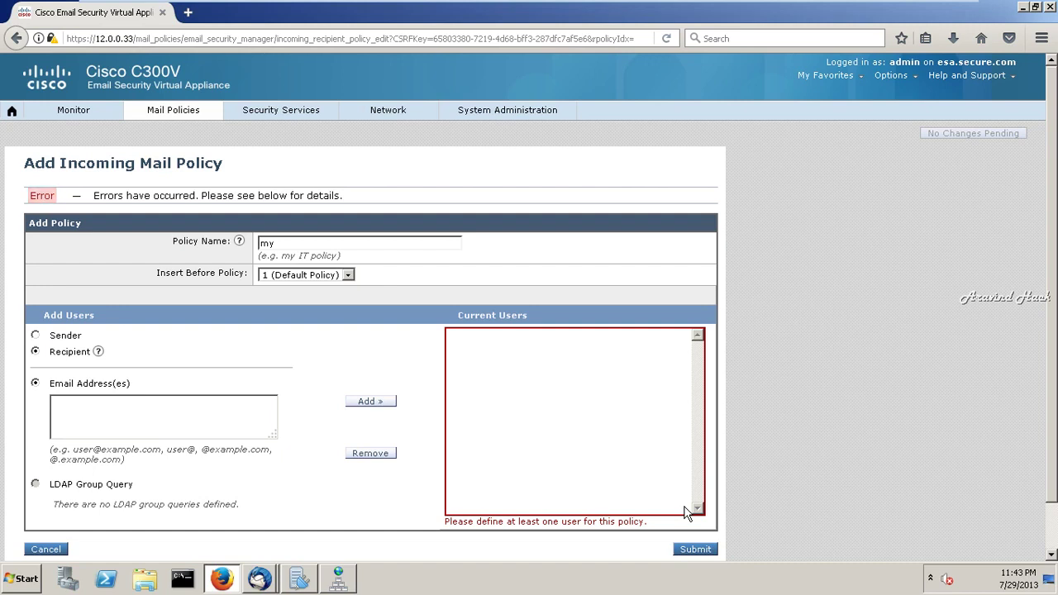
- Add an incomplete recipient address to policy my and try submitting it
{"action": "left_click", "coordinate": [591, 477]}
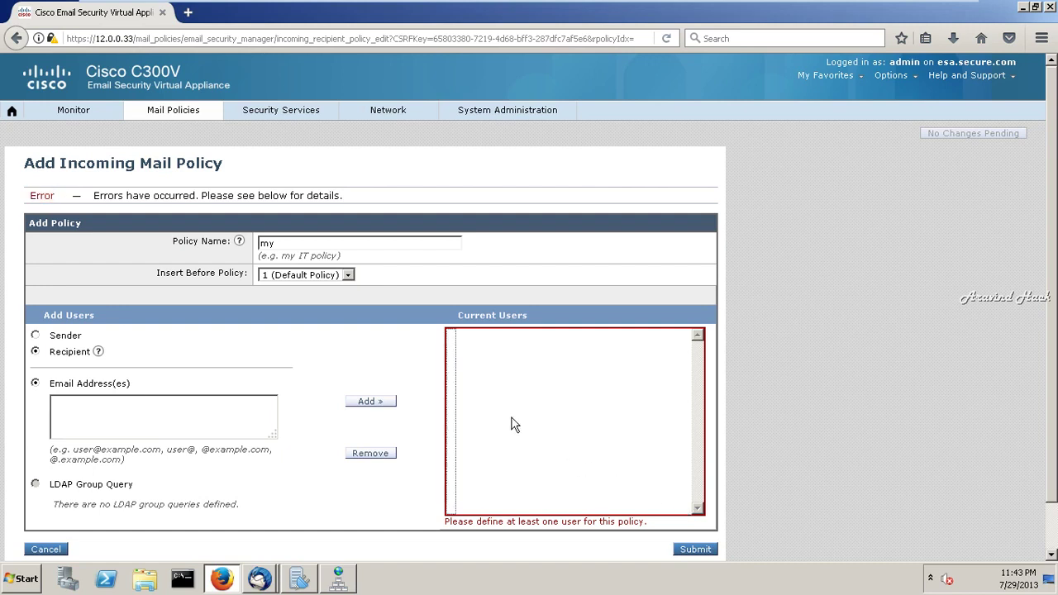
{"action": "left_click", "coordinate": [185, 427]}
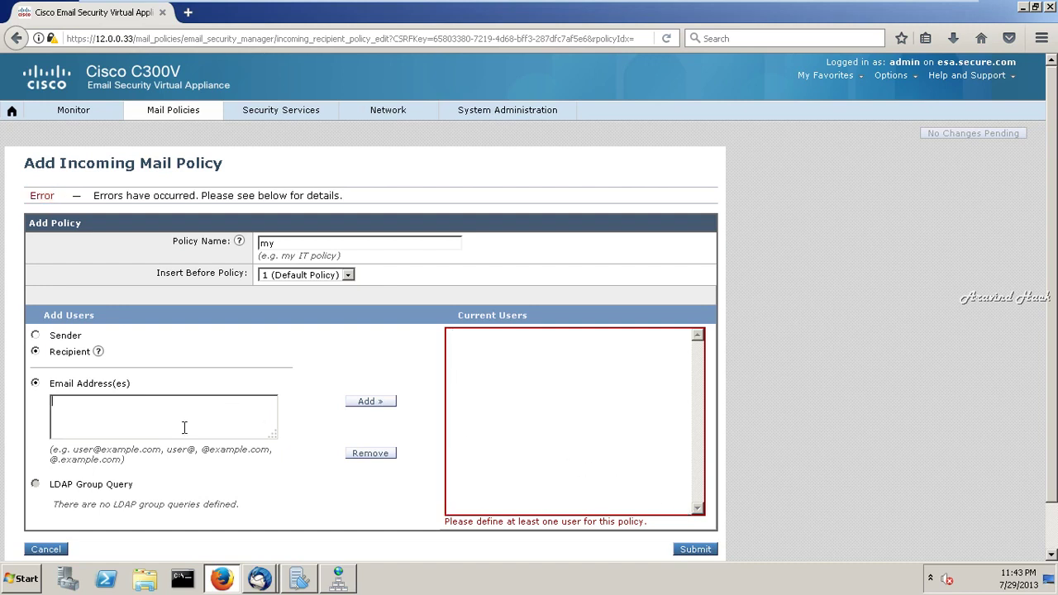
{"action": "type", "text": "usss"}
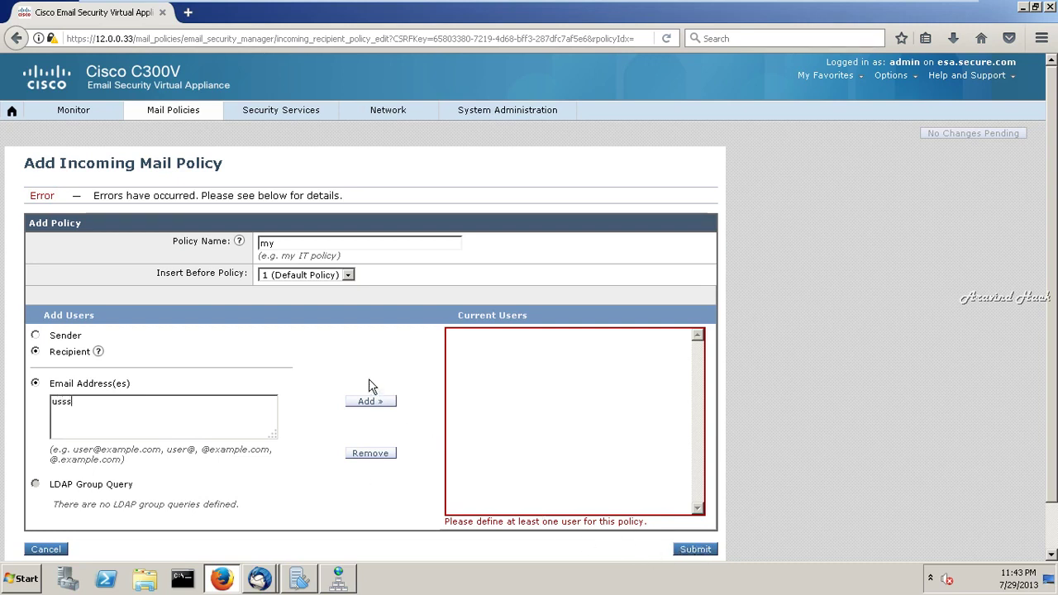
{"action": "left_click", "coordinate": [370, 402]}
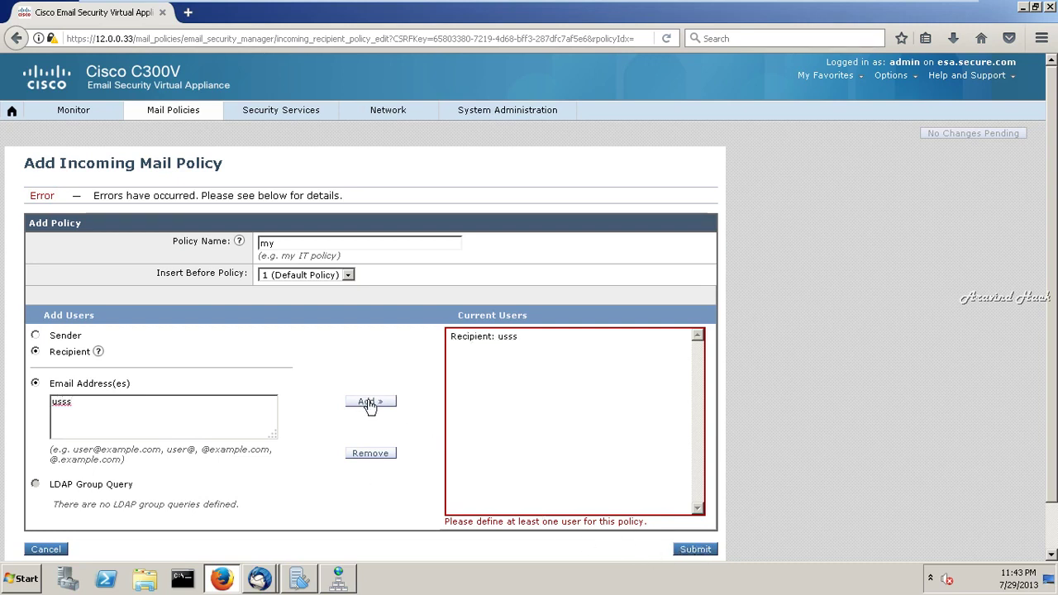
{"action": "left_click", "coordinate": [694, 550]}
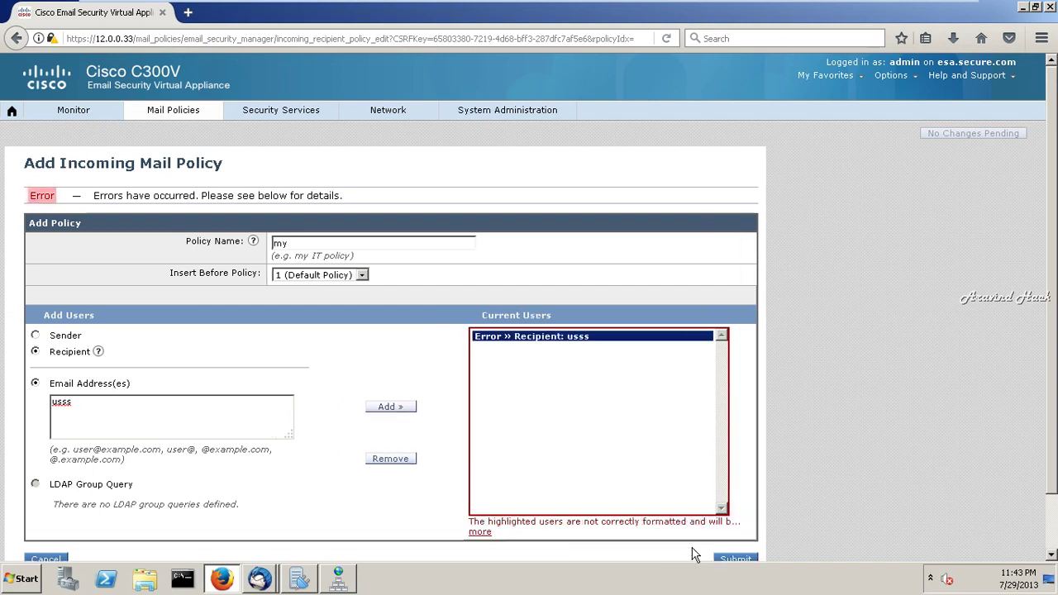
- Replace the badly formatted entry with the full recipient address and submit policy my
{"action": "left_click", "coordinate": [398, 460]}
{"action": "left_click", "coordinate": [226, 413]}
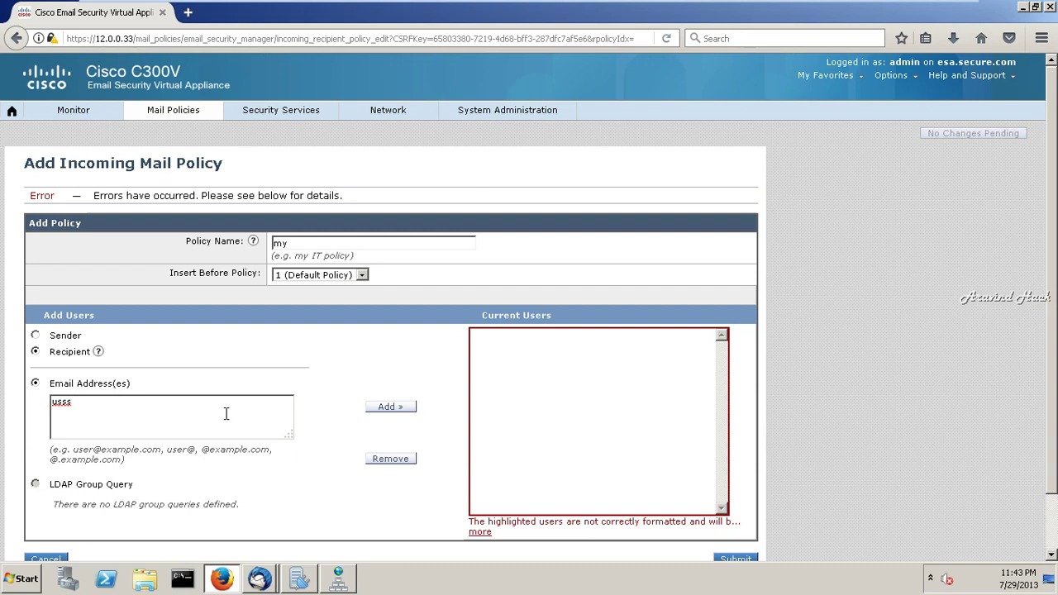
{"action": "left_click", "coordinate": [395, 409]}
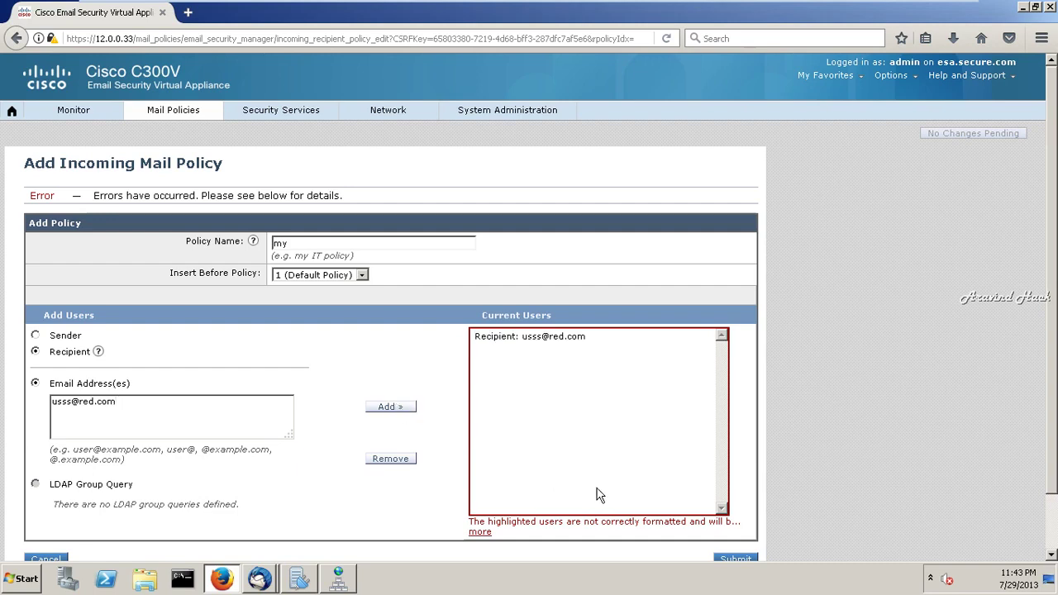
{"action": "left_click", "coordinate": [735, 559]}
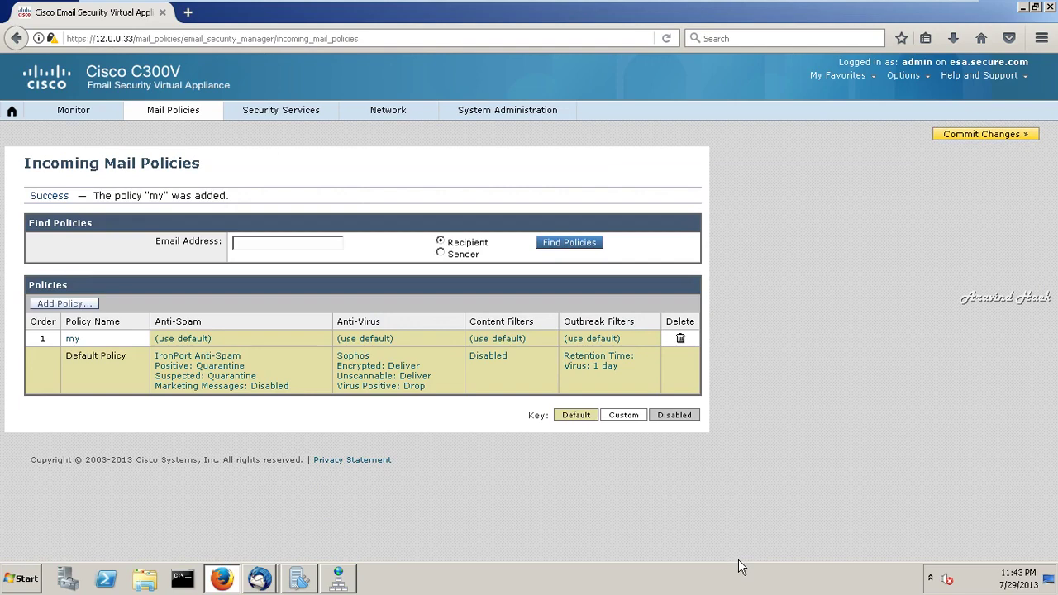
- Enable customized content filter settings for policy my and submit them
{"action": "left_click", "coordinate": [497, 339]}
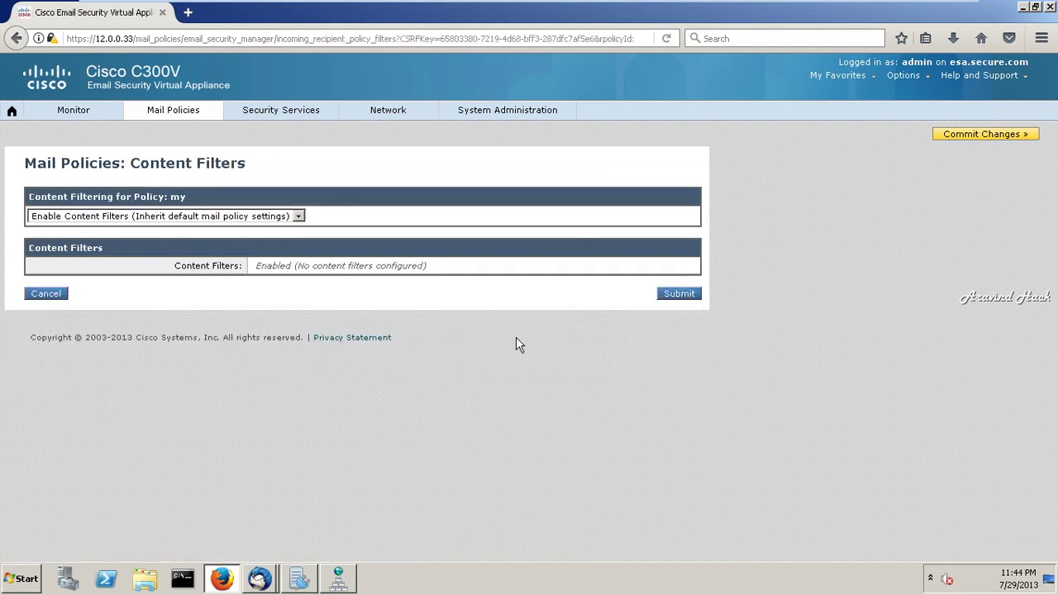
{"action": "left_click", "coordinate": [299, 216]}
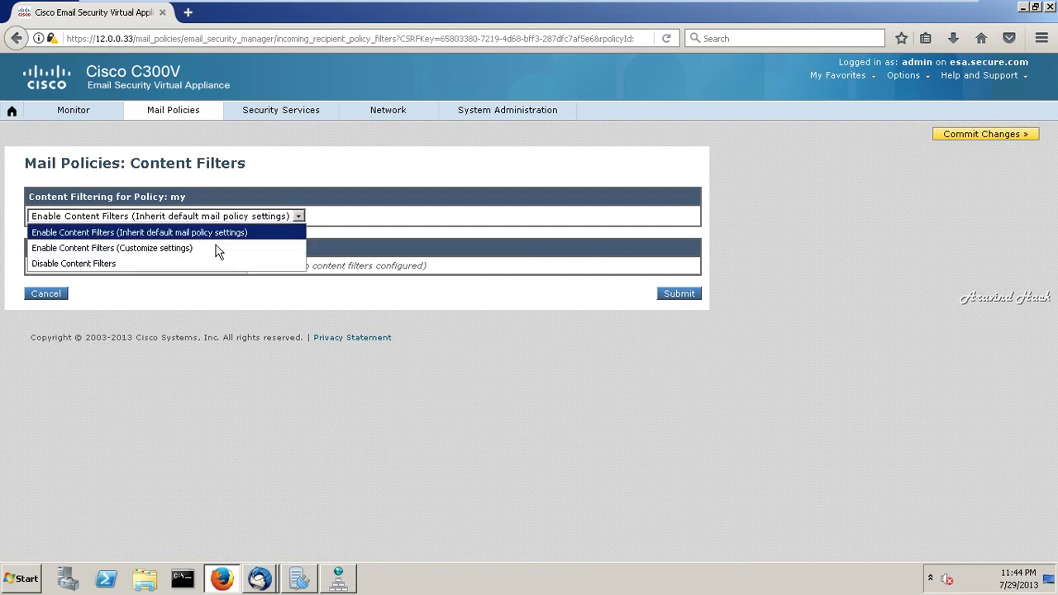
{"action": "left_click", "coordinate": [212, 249]}
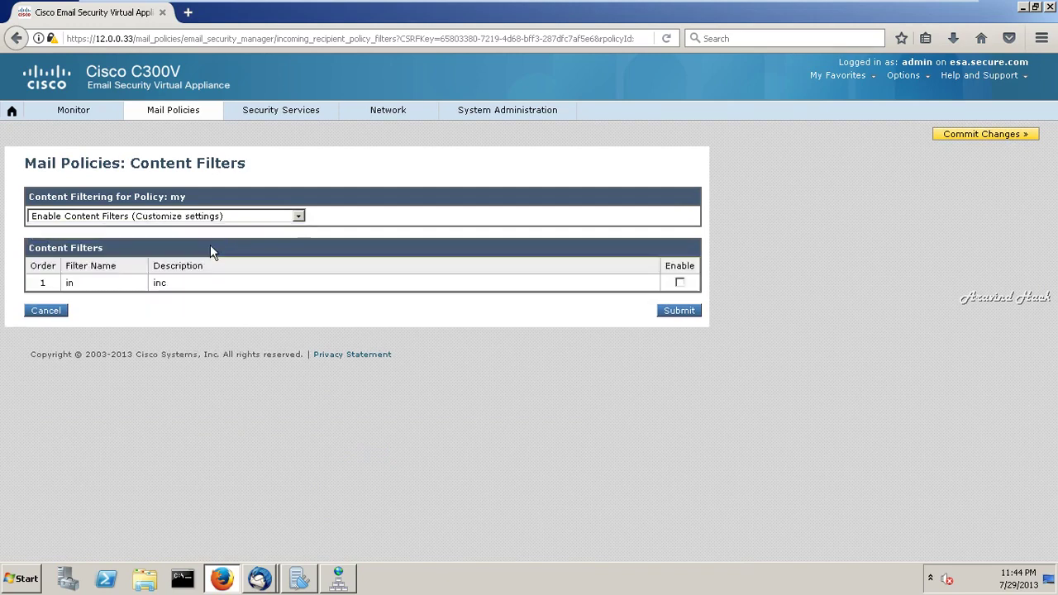
{"action": "left_click", "coordinate": [681, 312]}
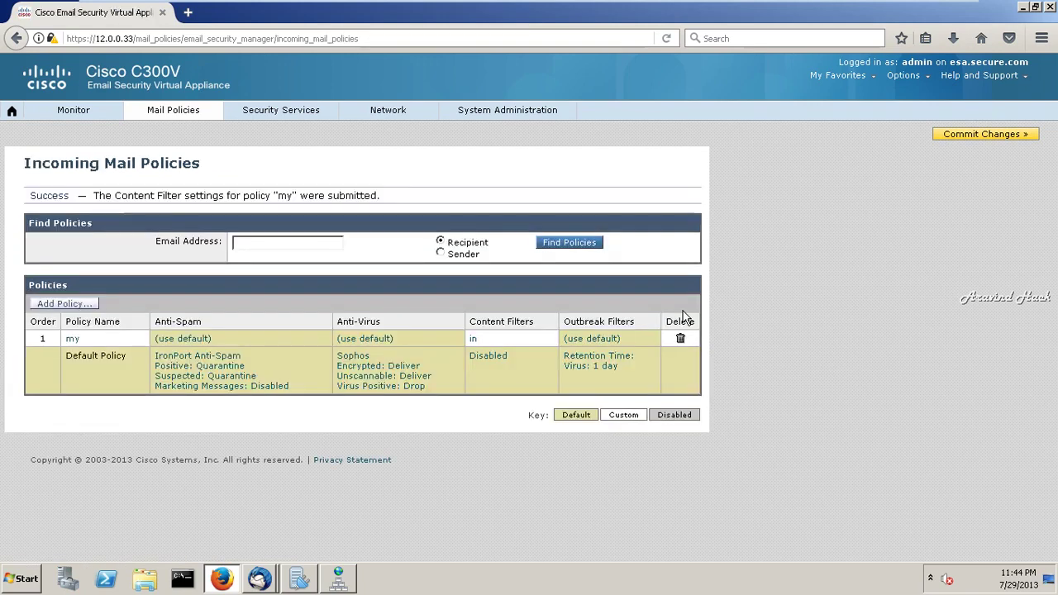
- Commit the pending changes to the appliance and switch to the ESA console
{"action": "left_click", "coordinate": [951, 143]}
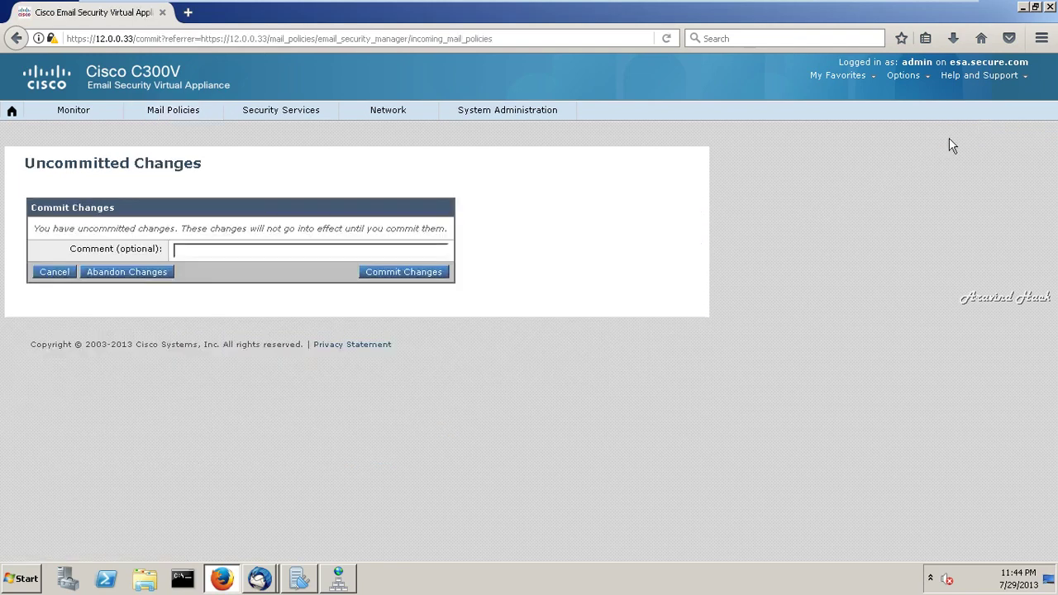
{"action": "left_click", "coordinate": [420, 278]}
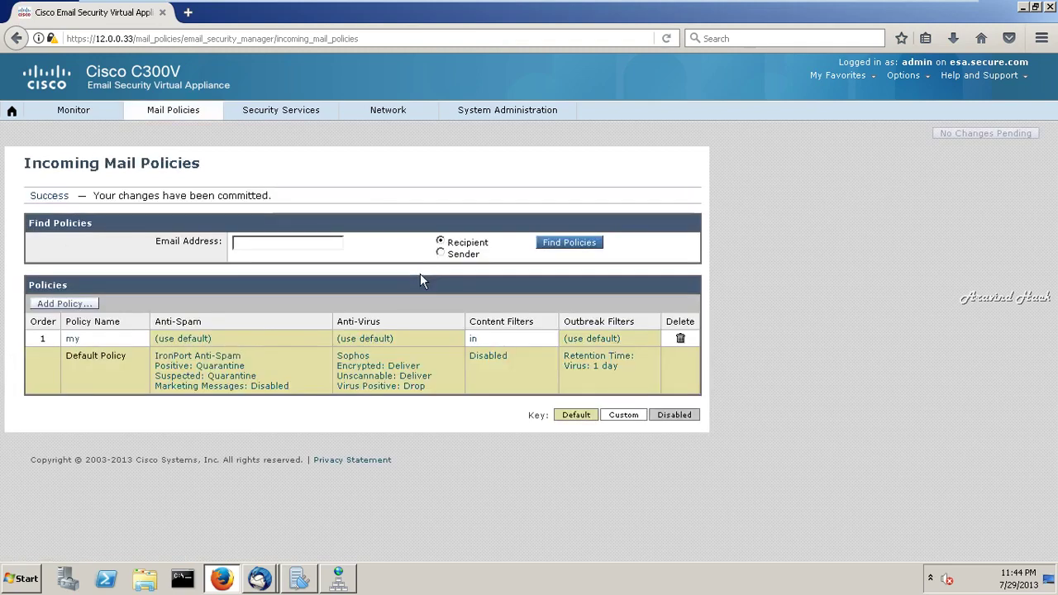
{"action": "mouse_move", "coordinate": [789, 5]}
{"action": "left_click", "coordinate": [839, 11]}
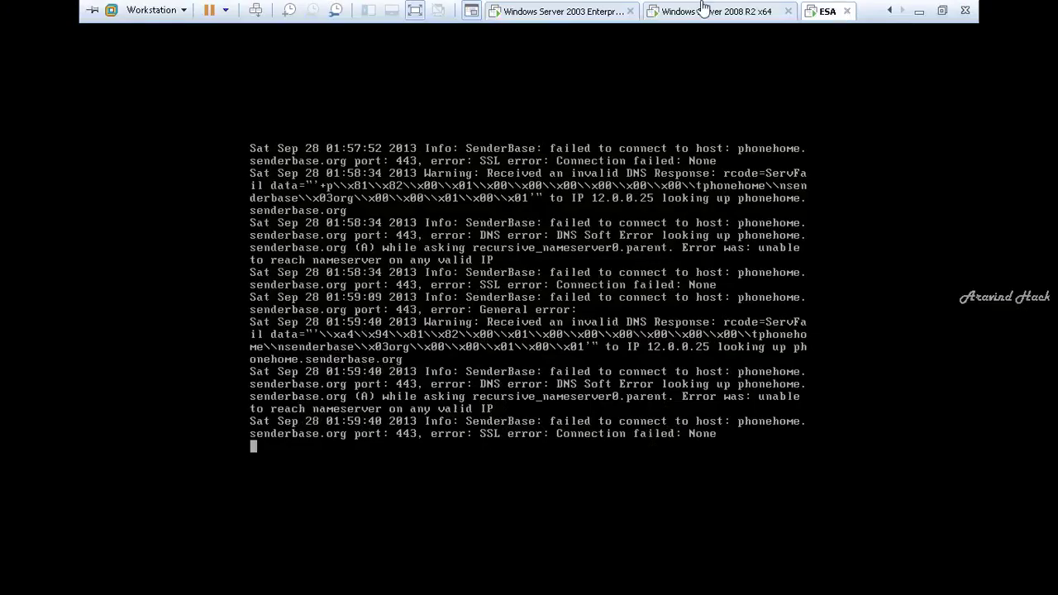
- On the Windows Server 2003 machine, start a Thunderbird message to both secure.com addresses
{"action": "left_click", "coordinate": [578, 11]}
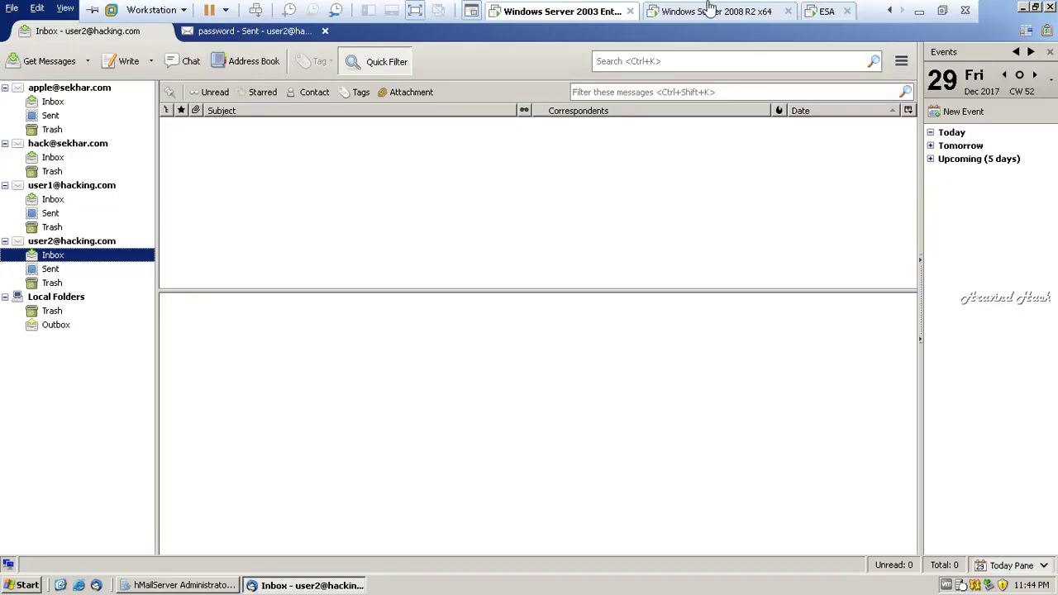
{"action": "left_click", "coordinate": [709, 11]}
{"action": "left_click", "coordinate": [588, 11]}
{"action": "left_click", "coordinate": [124, 61]}
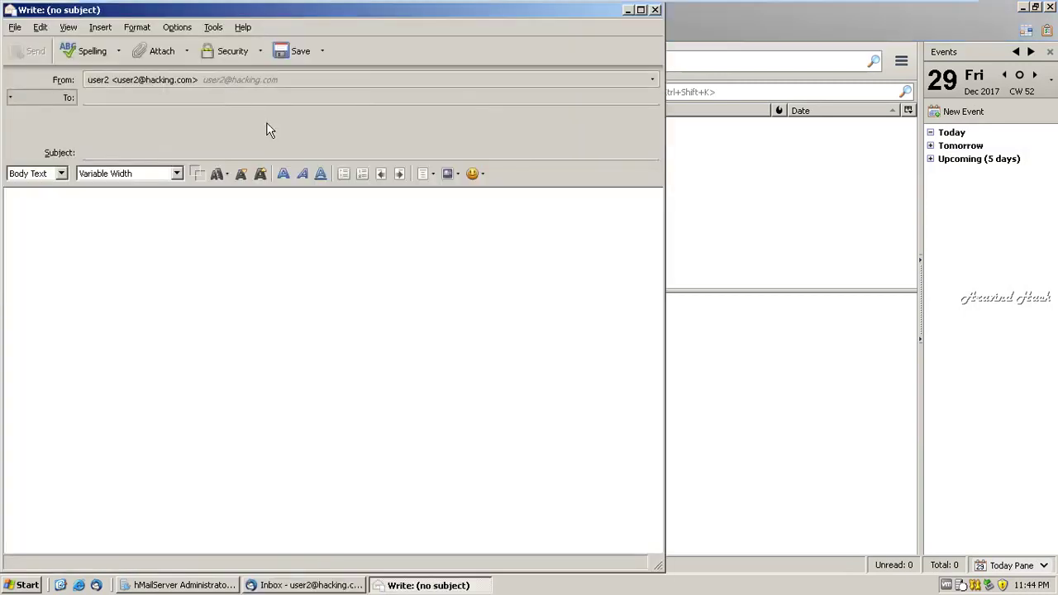
{"action": "left_click", "coordinate": [191, 99]}
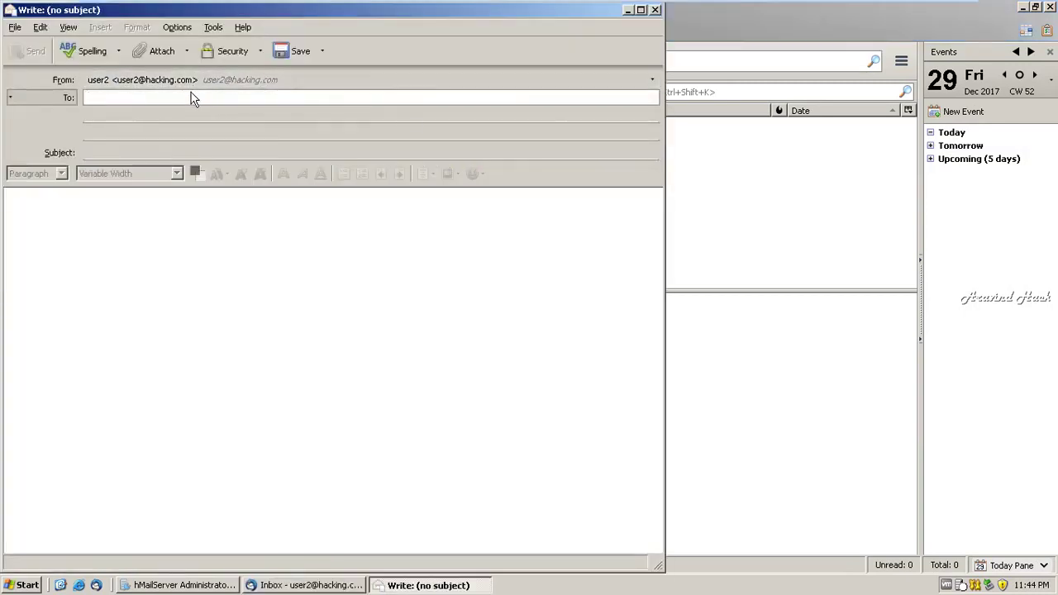
{"action": "type", "text": "a"}
{"action": "left_click", "coordinate": [250, 232]}
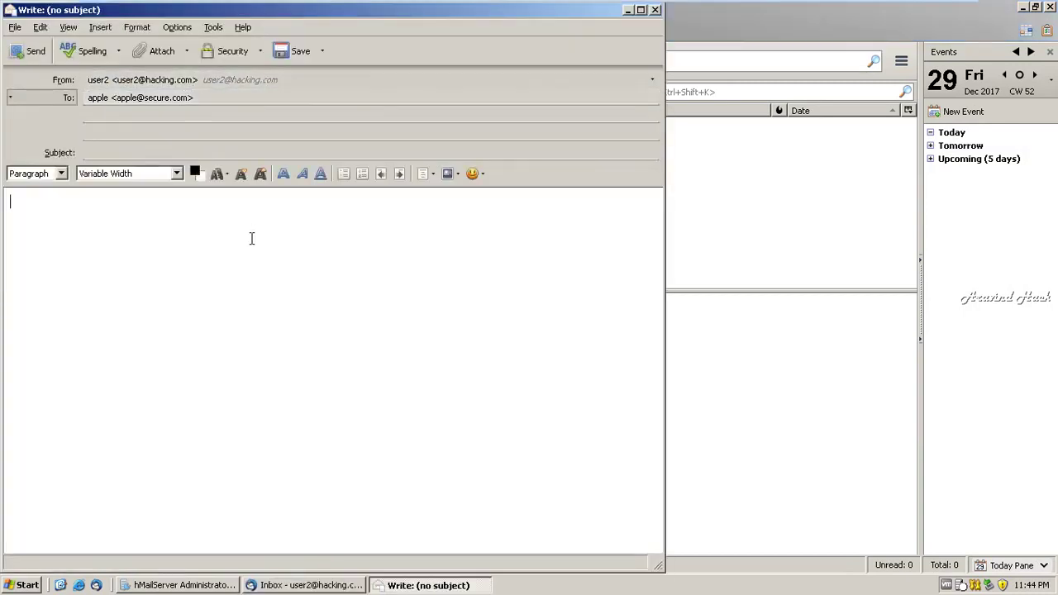
{"action": "left_click", "coordinate": [131, 115]}
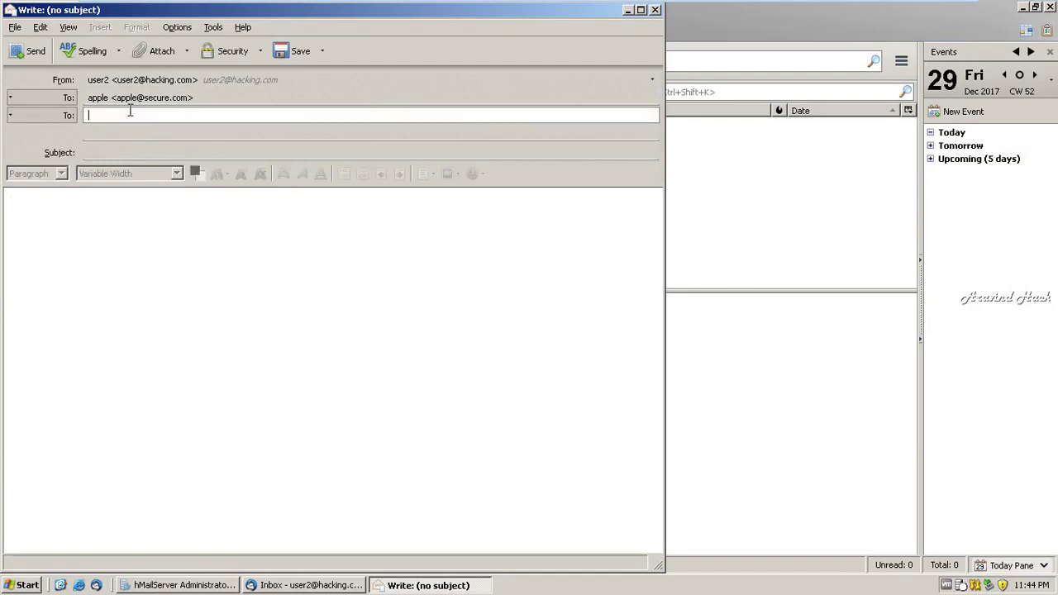
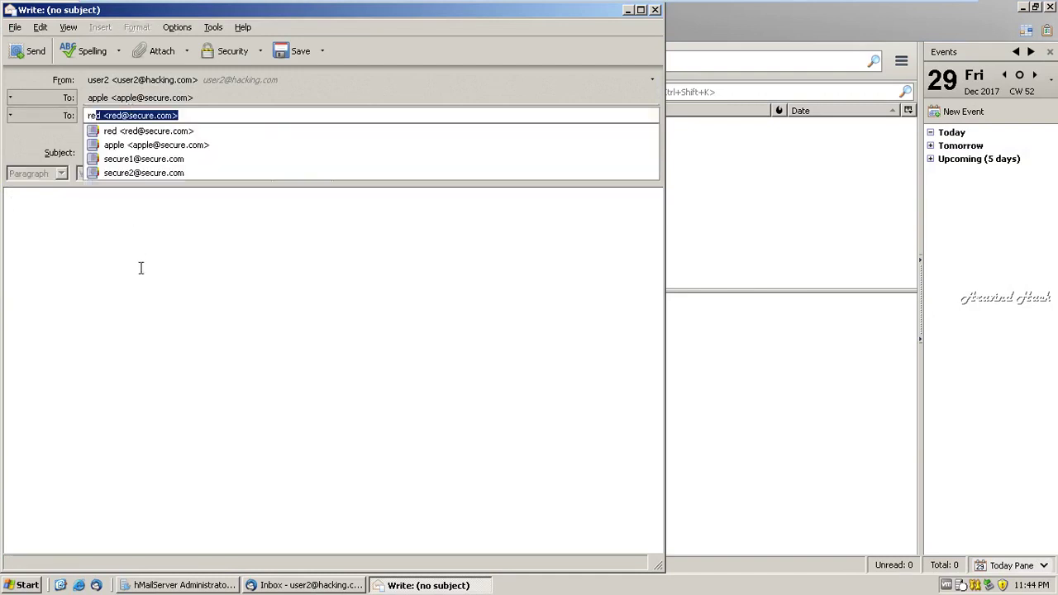
{"action": "left_click", "coordinate": [141, 268]}
- Enter 'password' as subject and body, then send the message
{"action": "left_click", "coordinate": [97, 153]}
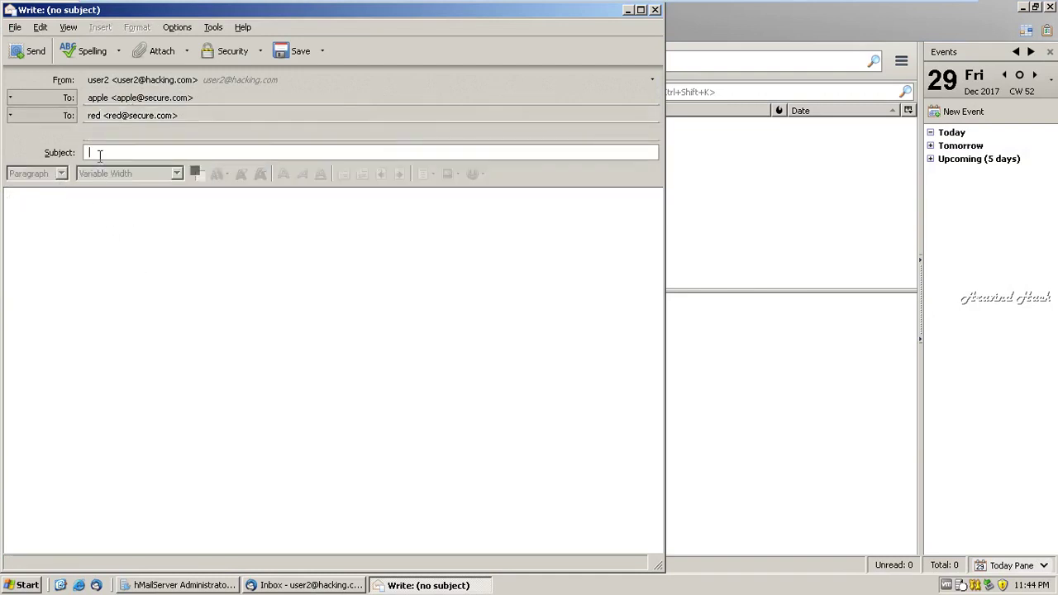
{"action": "type", "text": "pa"}
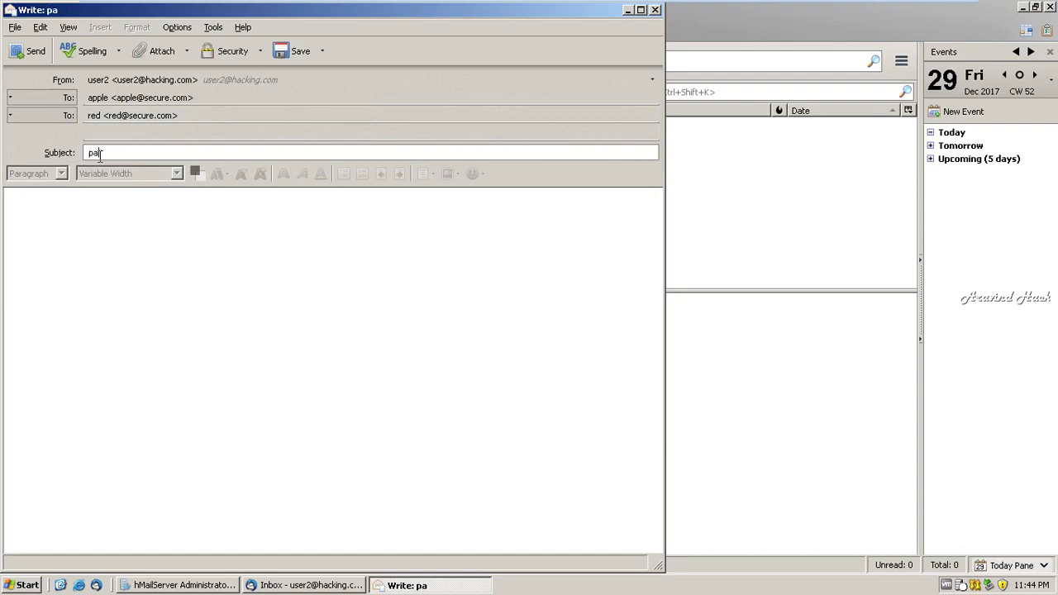
{"action": "type", "text": "ssword"}
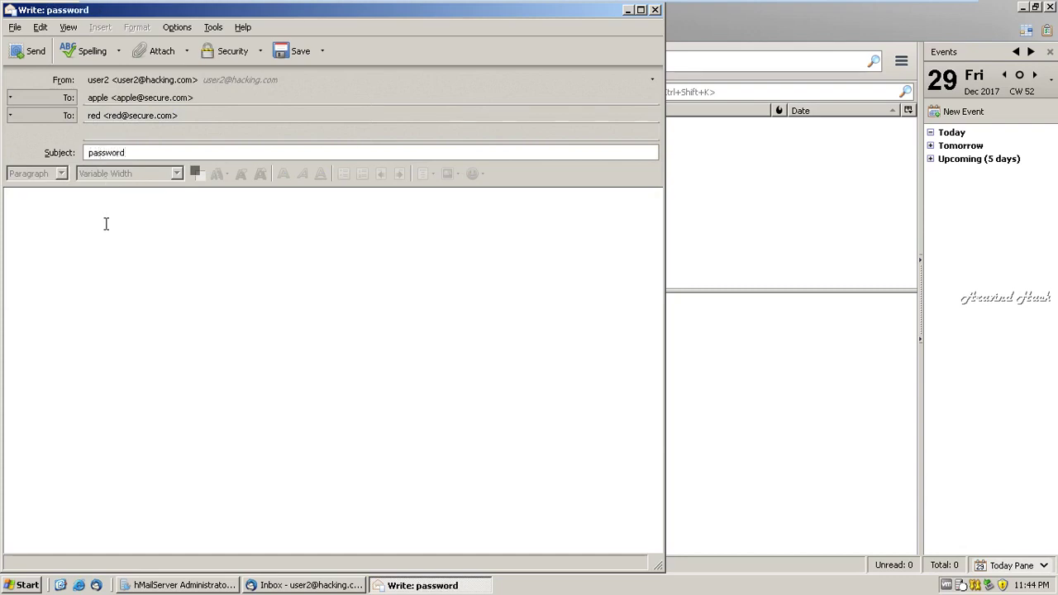
{"action": "left_click", "coordinate": [106, 224]}
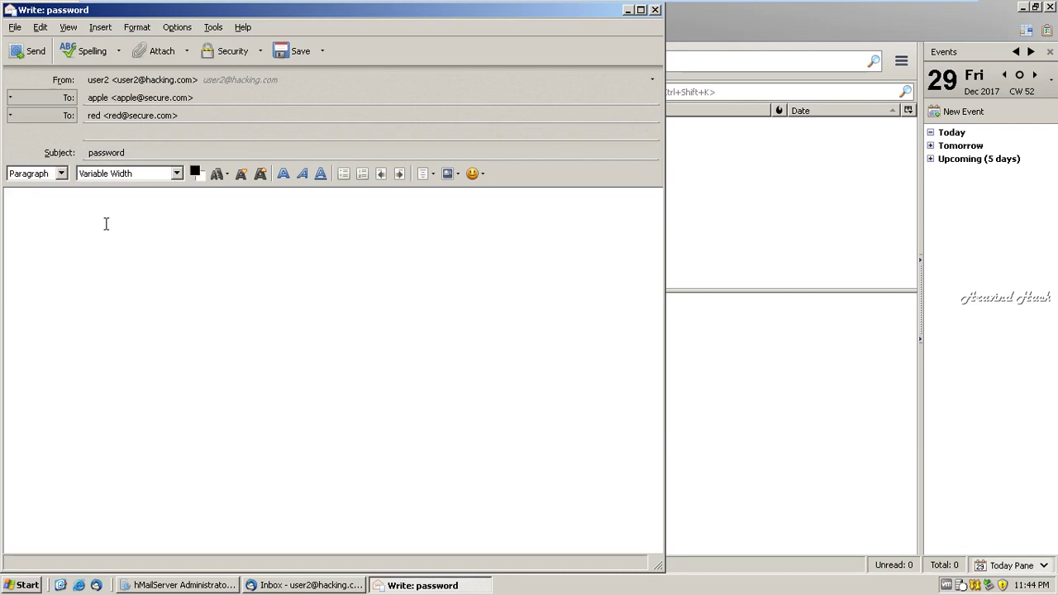
{"action": "type", "text": "password"}
{"action": "left_click", "coordinate": [29, 51]}
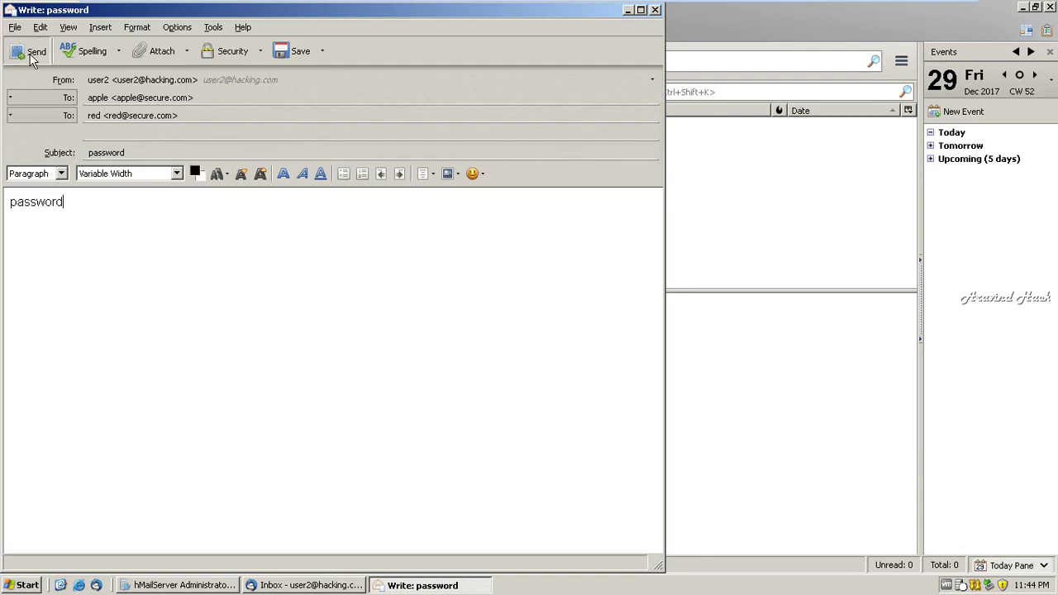
- On the Windows Server 2008 R2 machine, bring up the secure.com Thunderbird window at the second account's Drafts
{"action": "mouse_move", "coordinate": [798, 7]}
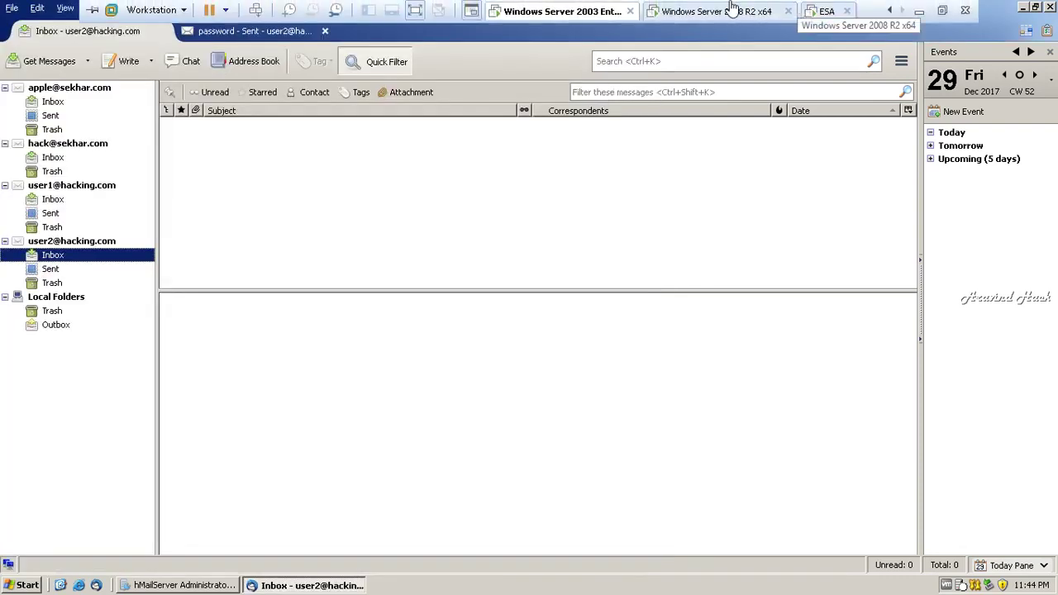
{"action": "left_click", "coordinate": [732, 10]}
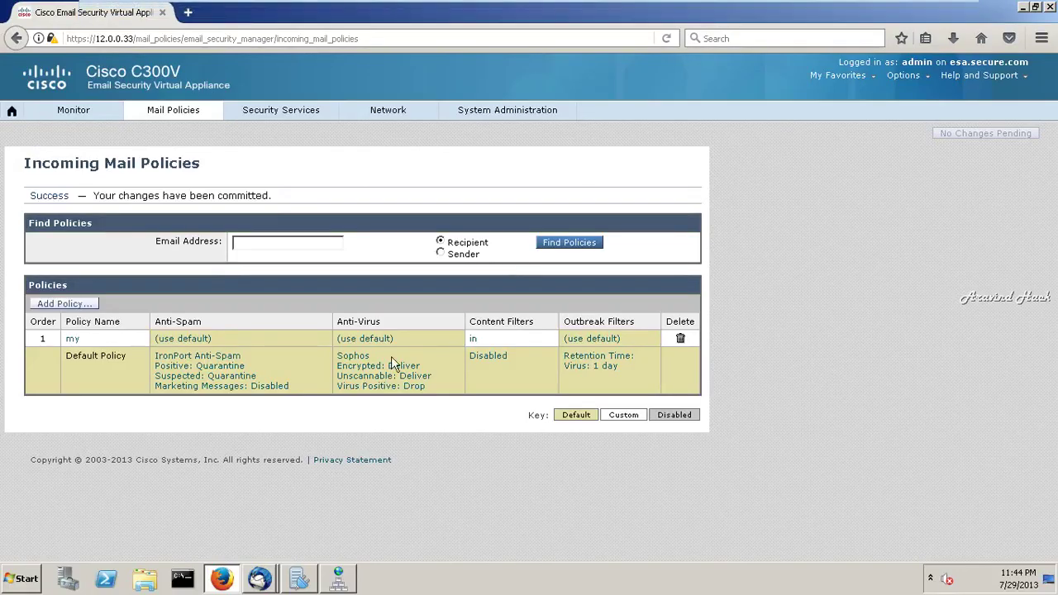
{"action": "left_click", "coordinate": [260, 579]}
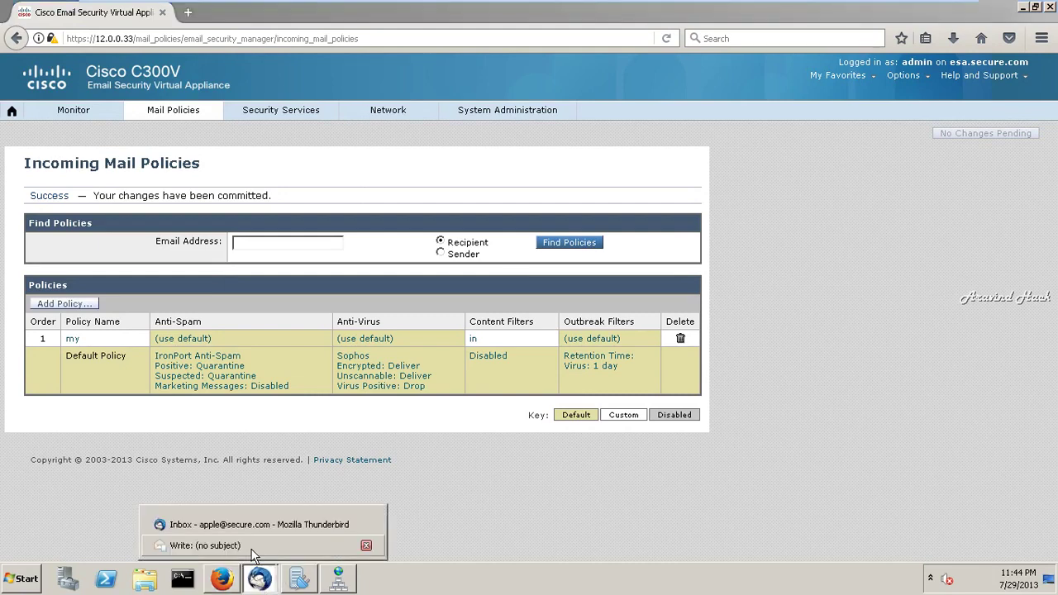
{"action": "left_click", "coordinate": [248, 524]}
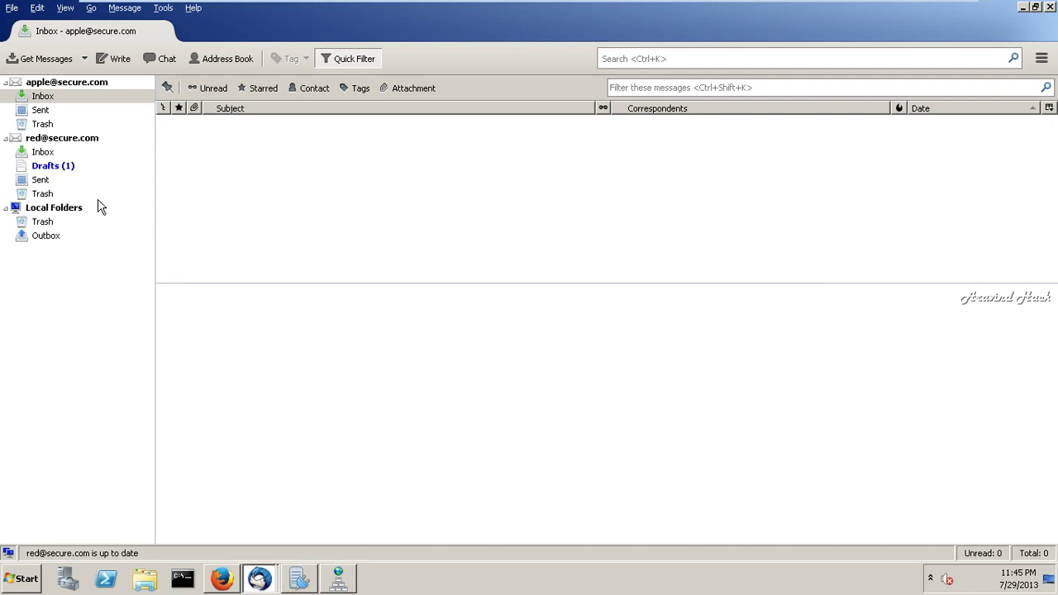
{"action": "left_click", "coordinate": [59, 170]}
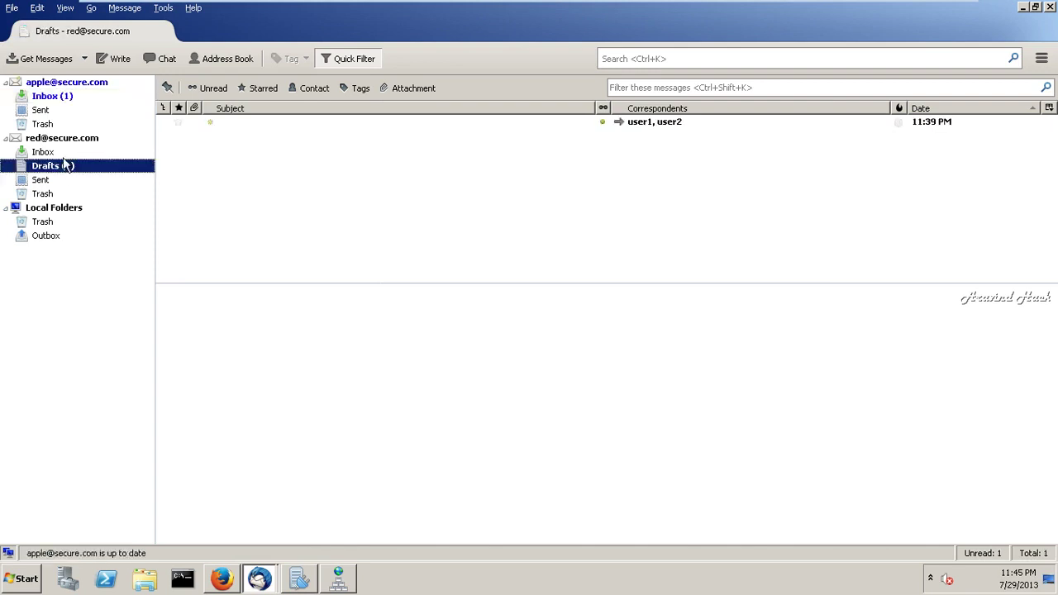
- Open the received password message in the first Inbox, delete it, and return to Drafts
{"action": "left_click", "coordinate": [73, 99]}
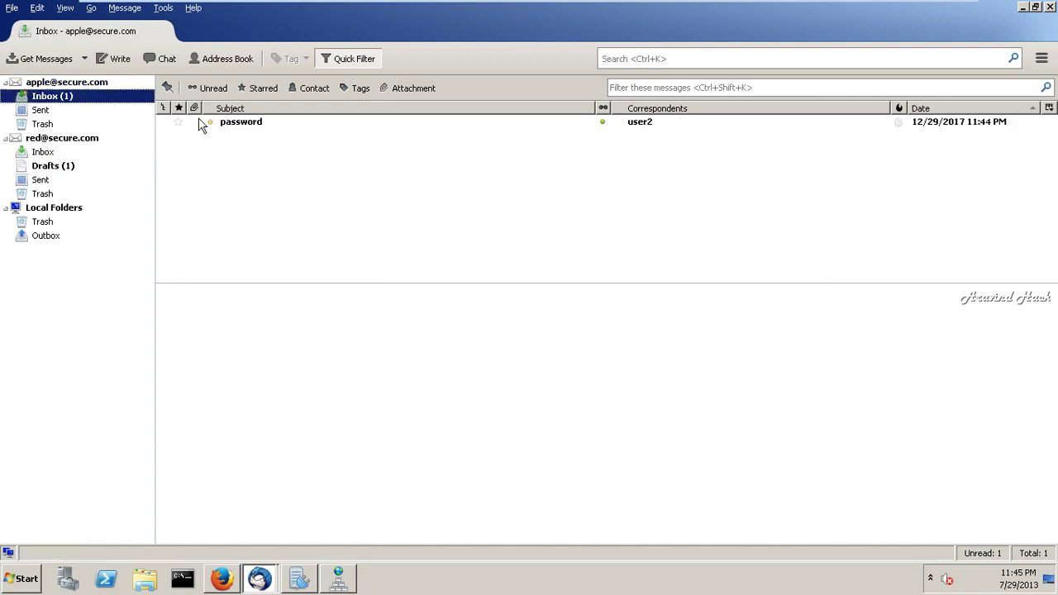
{"action": "double_click", "coordinate": [234, 126]}
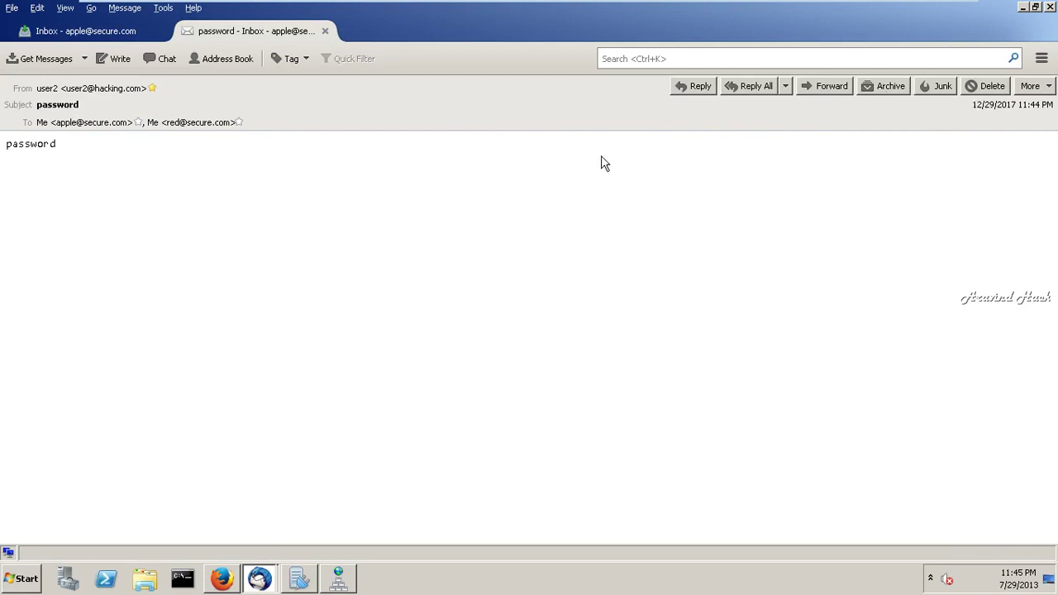
{"action": "left_click", "coordinate": [981, 89]}
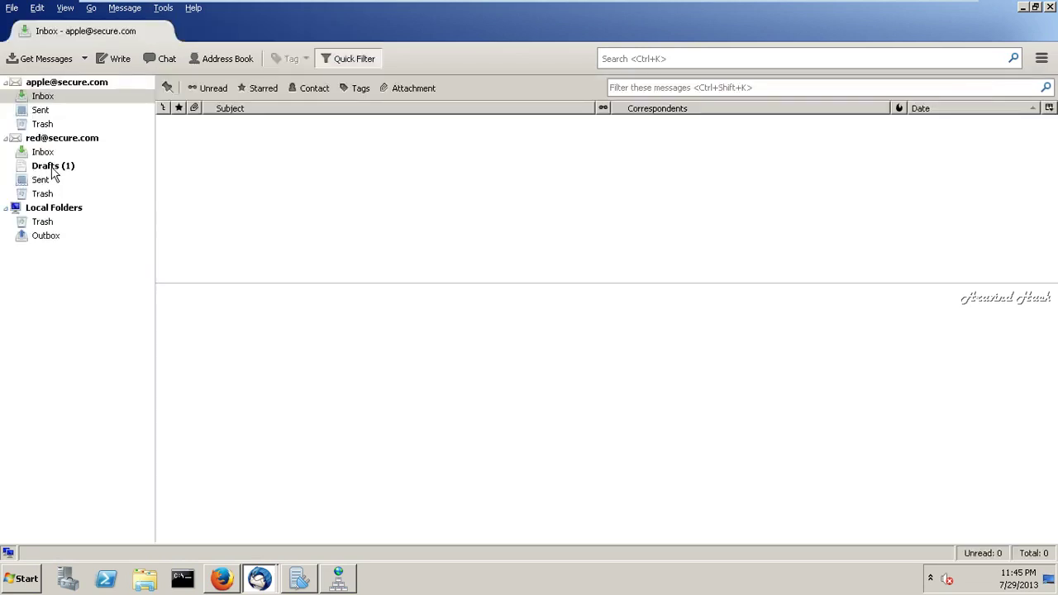
{"action": "left_click", "coordinate": [52, 169]}
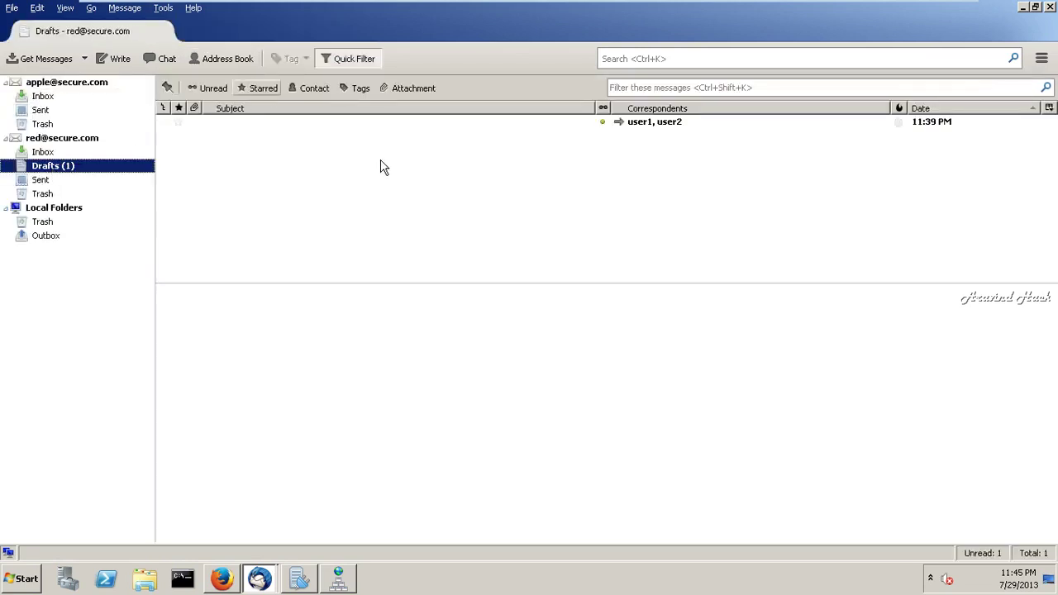
- Open the saved draft and send it without a subject twice, dismissing each failure
{"action": "double_click", "coordinate": [368, 119]}
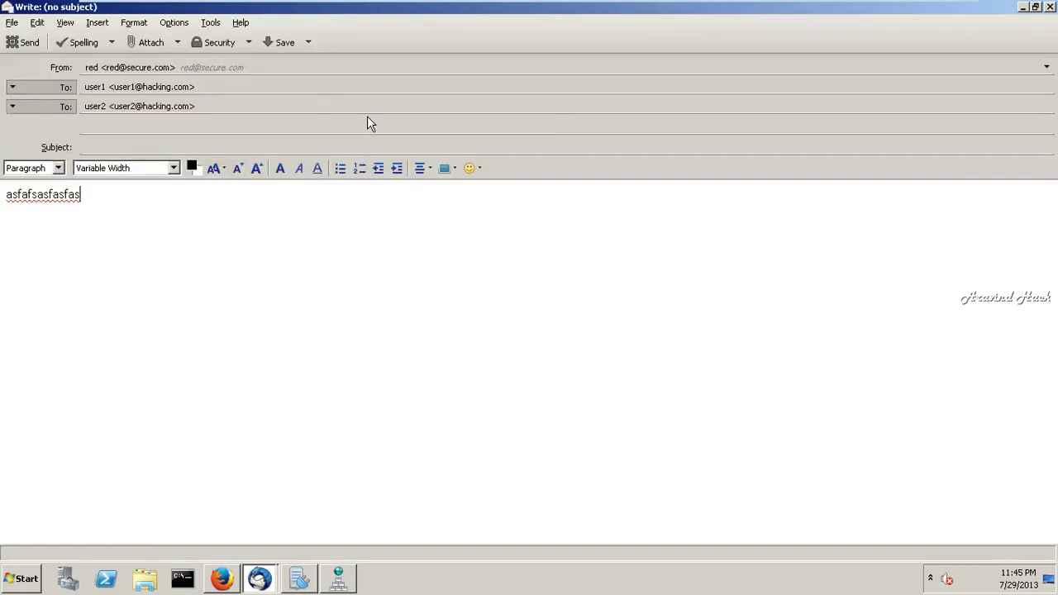
{"action": "left_click", "coordinate": [29, 42]}
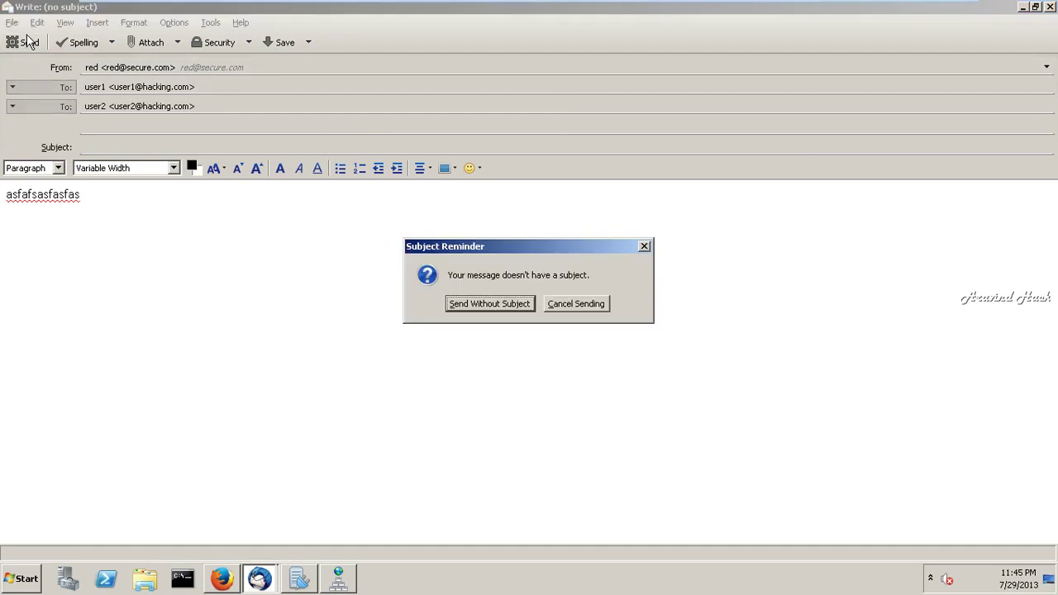
{"action": "left_click", "coordinate": [492, 304]}
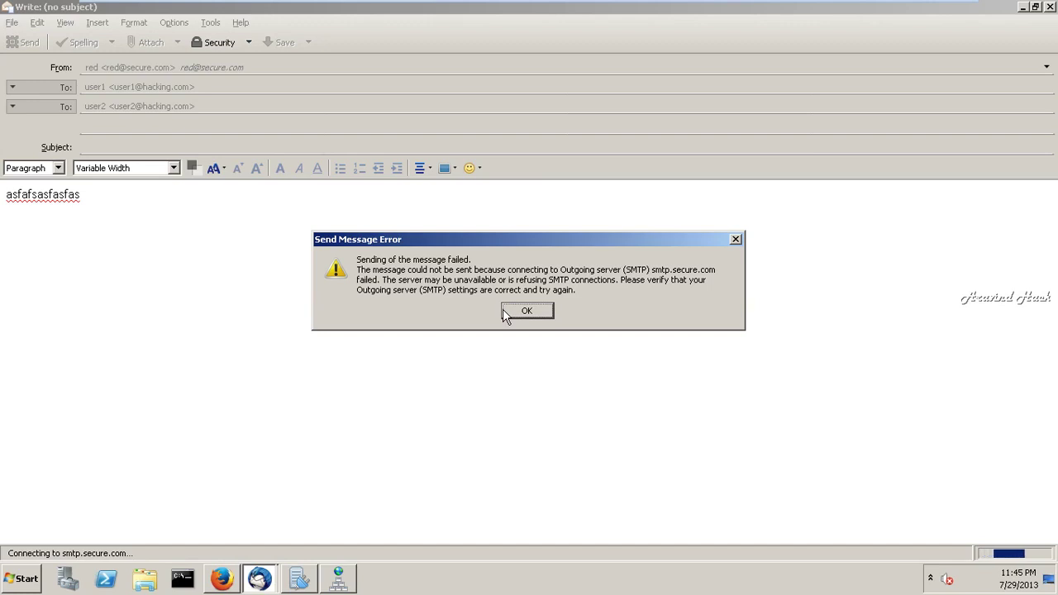
{"action": "left_click", "coordinate": [505, 313]}
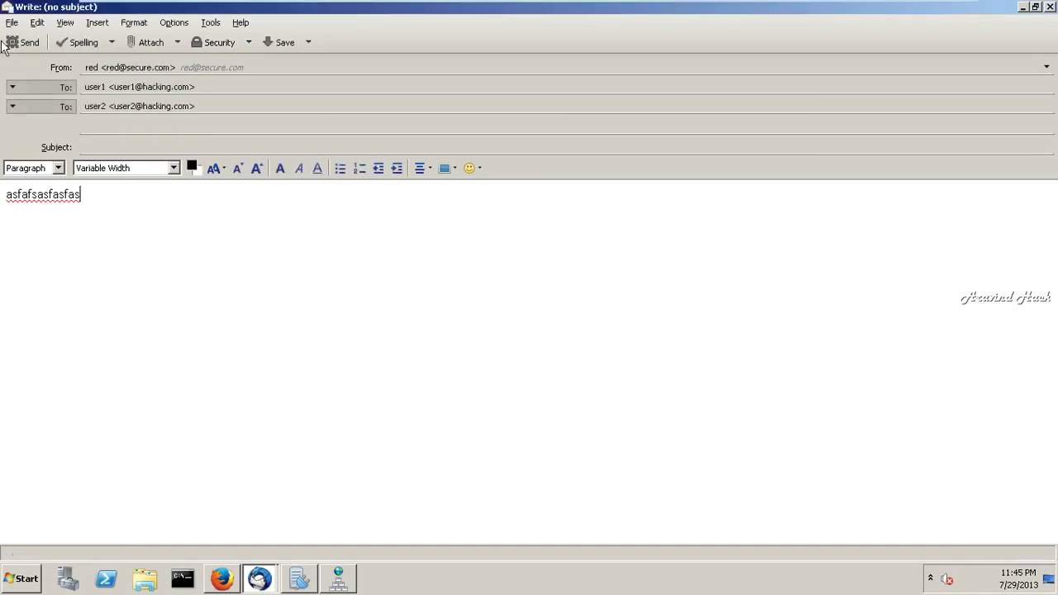
{"action": "left_click", "coordinate": [18, 43]}
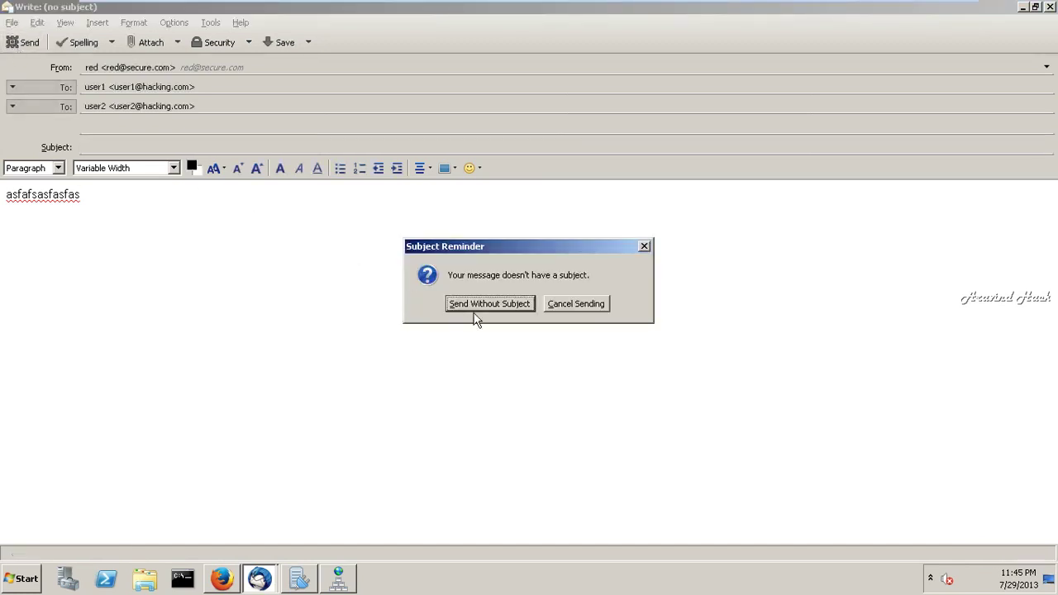
{"action": "left_click", "coordinate": [483, 306]}
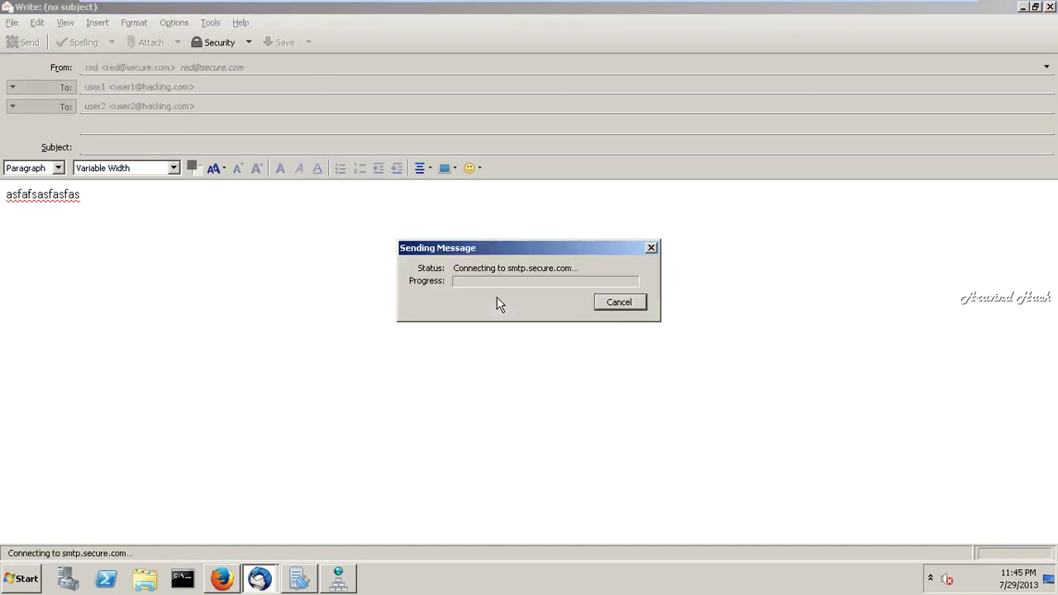
{"action": "left_click", "coordinate": [531, 313]}
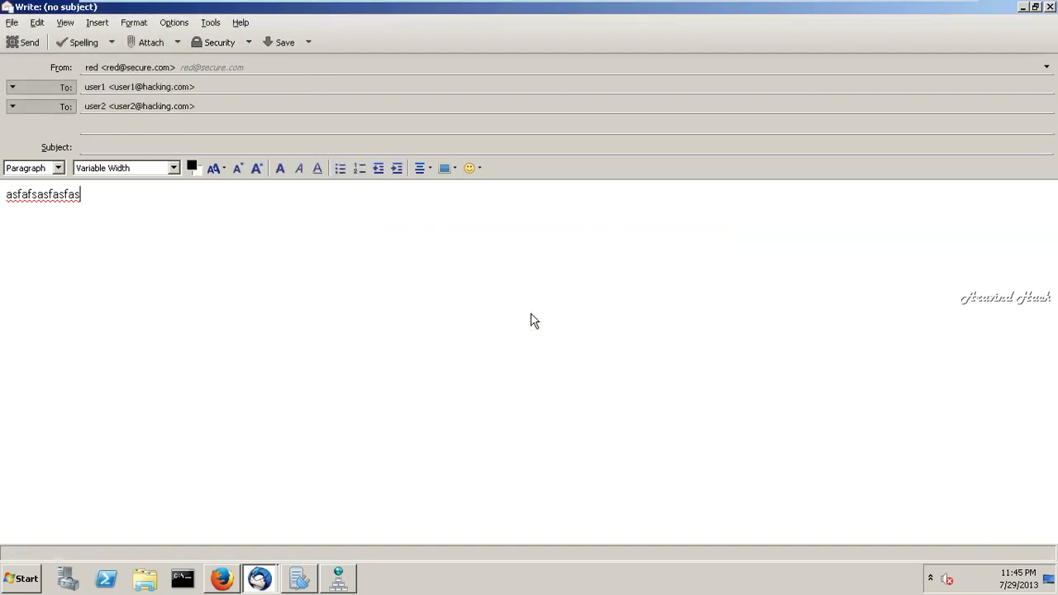
- Retry sending without a subject twice more, dismissing each send failure
{"action": "left_click", "coordinate": [21, 42]}
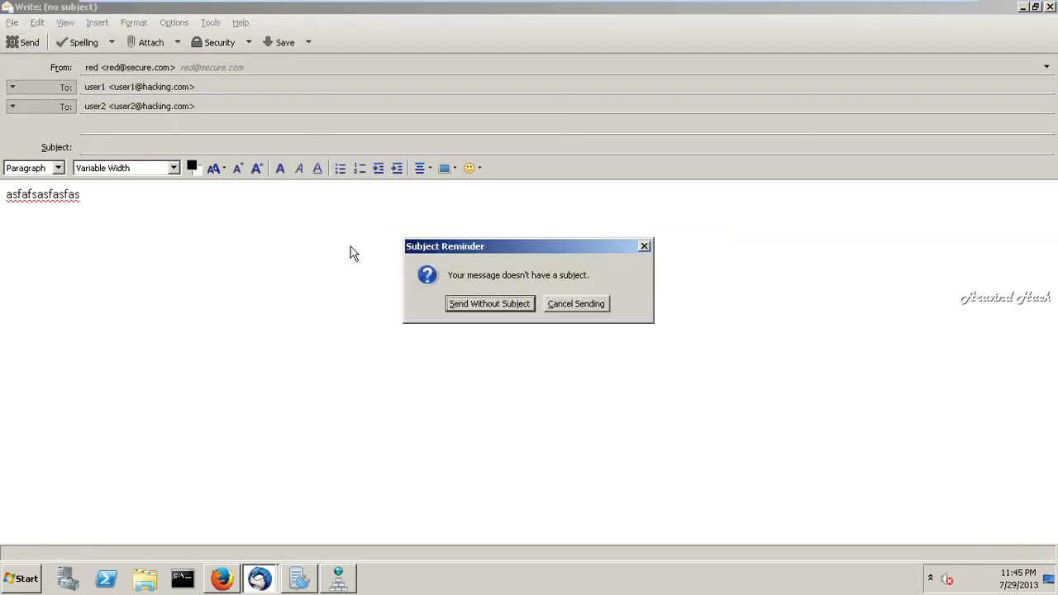
{"action": "left_click", "coordinate": [513, 306]}
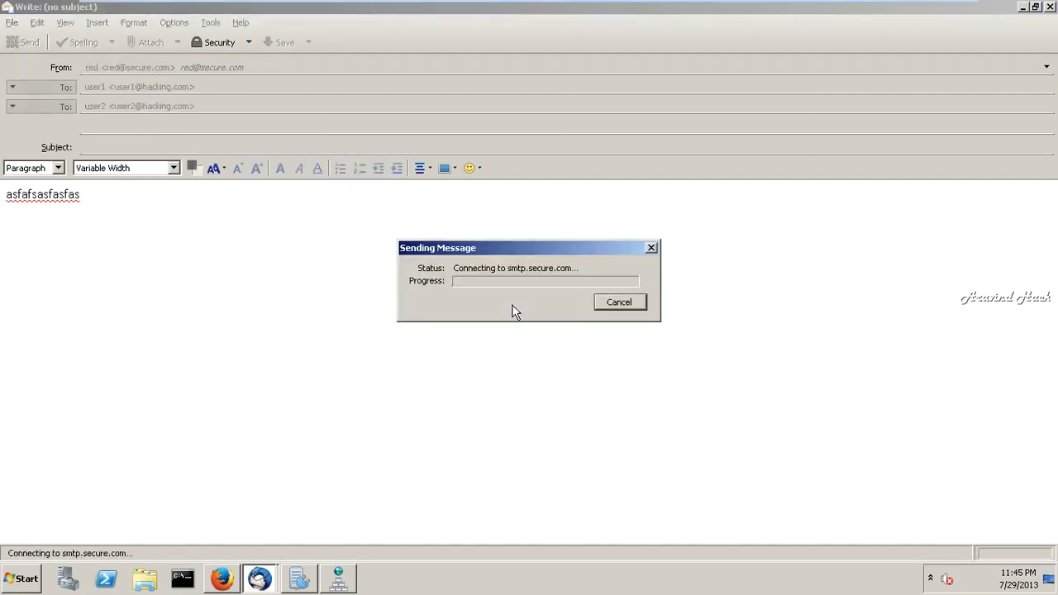
{"action": "left_click", "coordinate": [513, 306]}
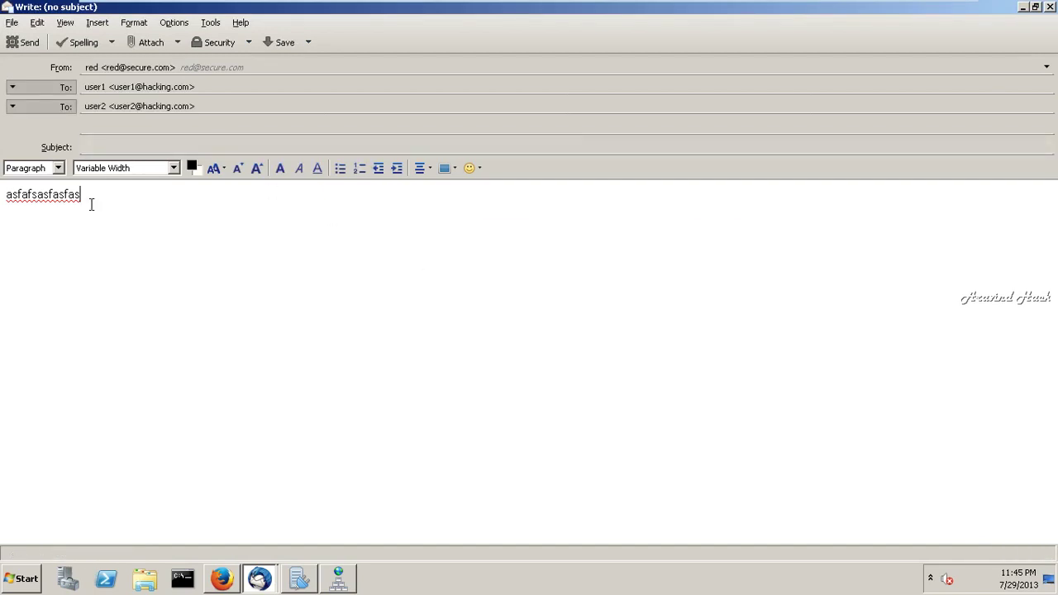
{"action": "type", "text": "as"}
{"action": "left_click", "coordinate": [21, 43]}
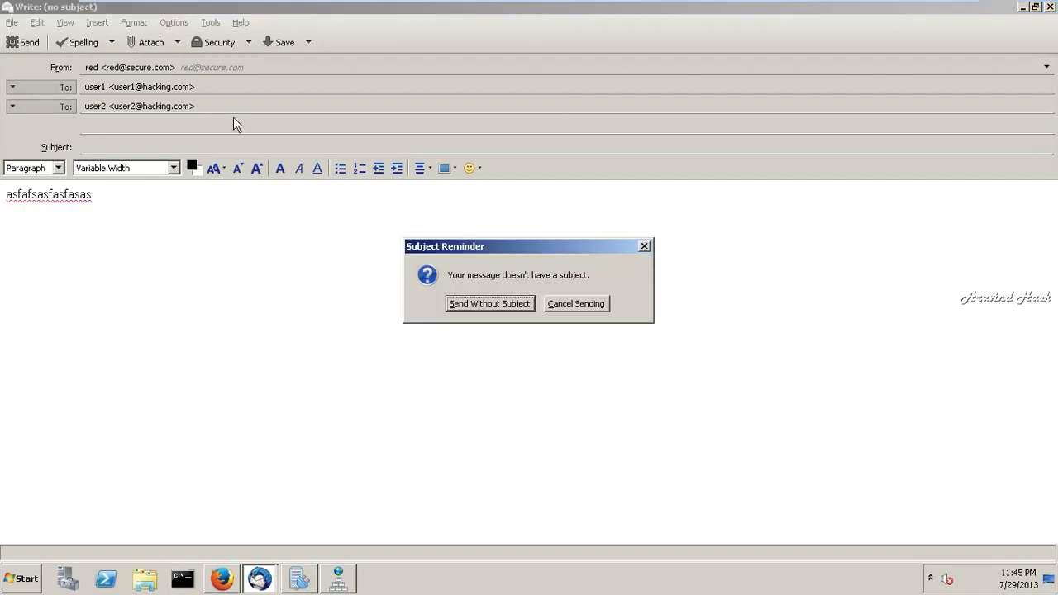
{"action": "left_click", "coordinate": [488, 307]}
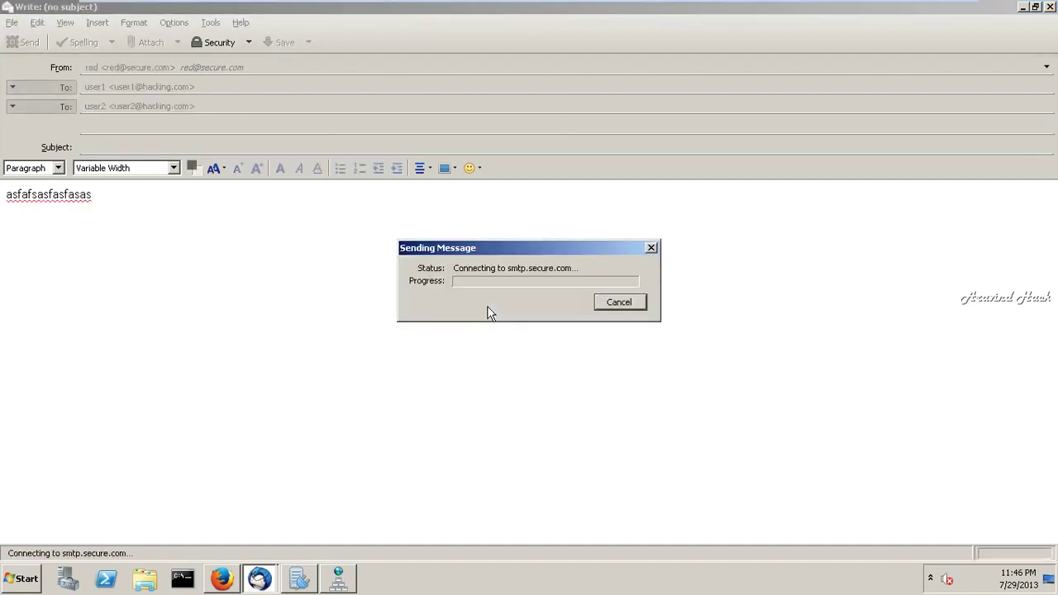
{"action": "left_click", "coordinate": [524, 312]}
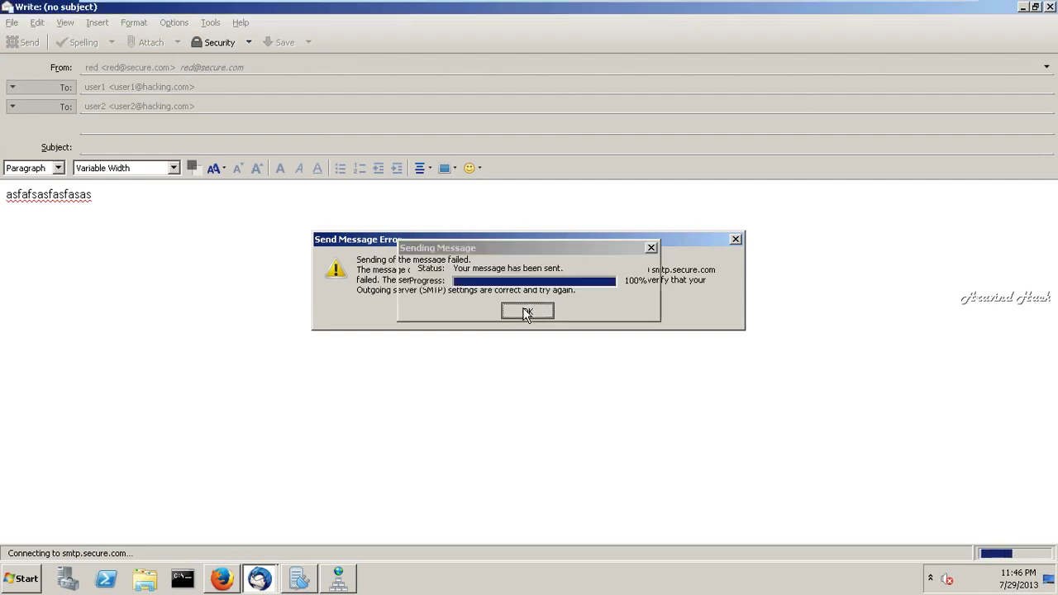
- Give the message the subject sadsad, resend it, dismiss the failure, and switch to DNS Manager
{"action": "left_click", "coordinate": [106, 144]}
{"action": "type", "text": "sadsad"}
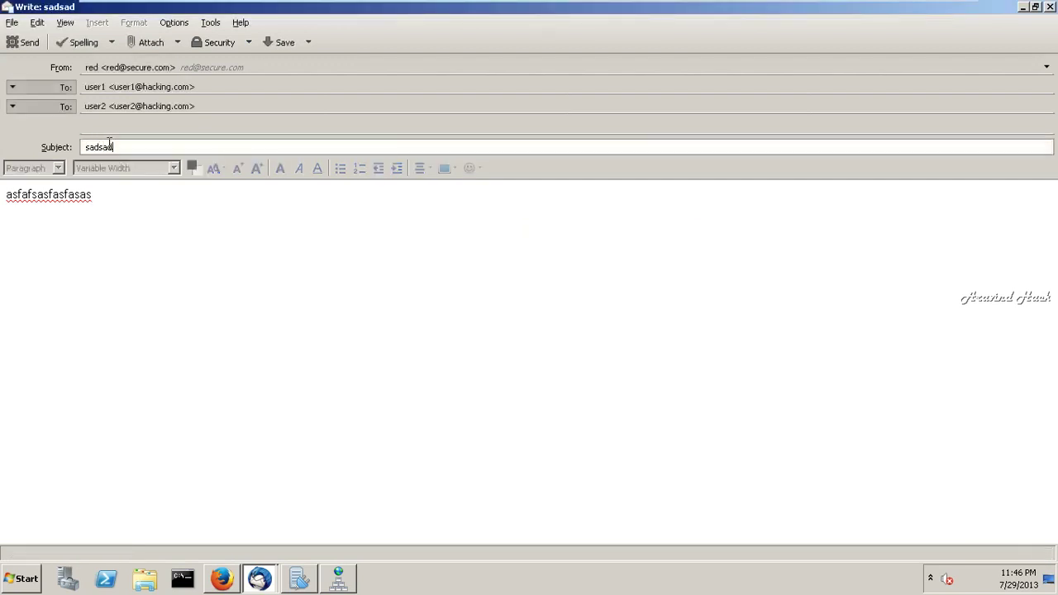
{"action": "left_click", "coordinate": [36, 46]}
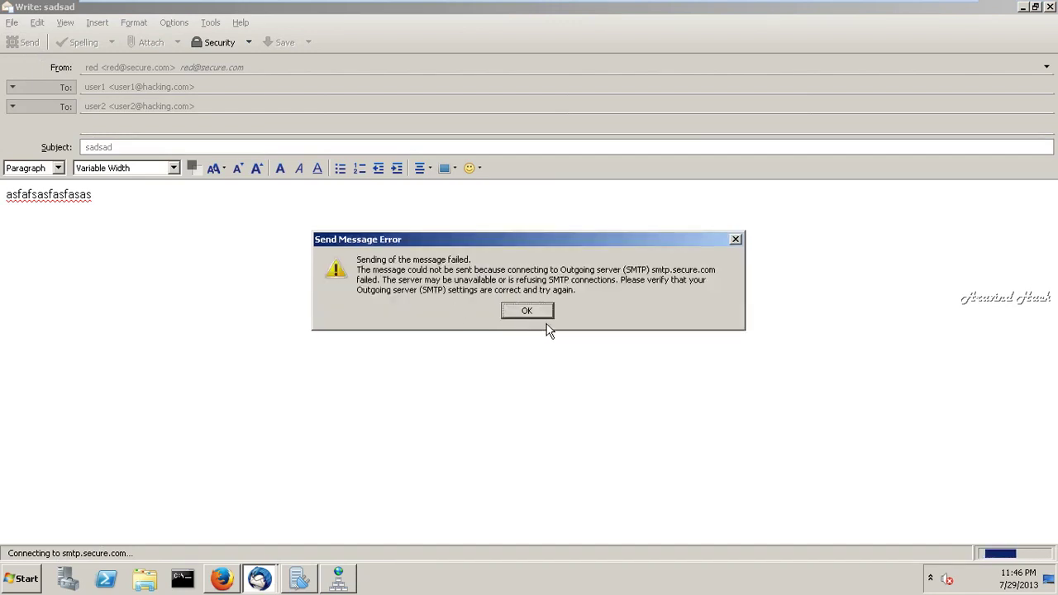
{"action": "left_click", "coordinate": [544, 308]}
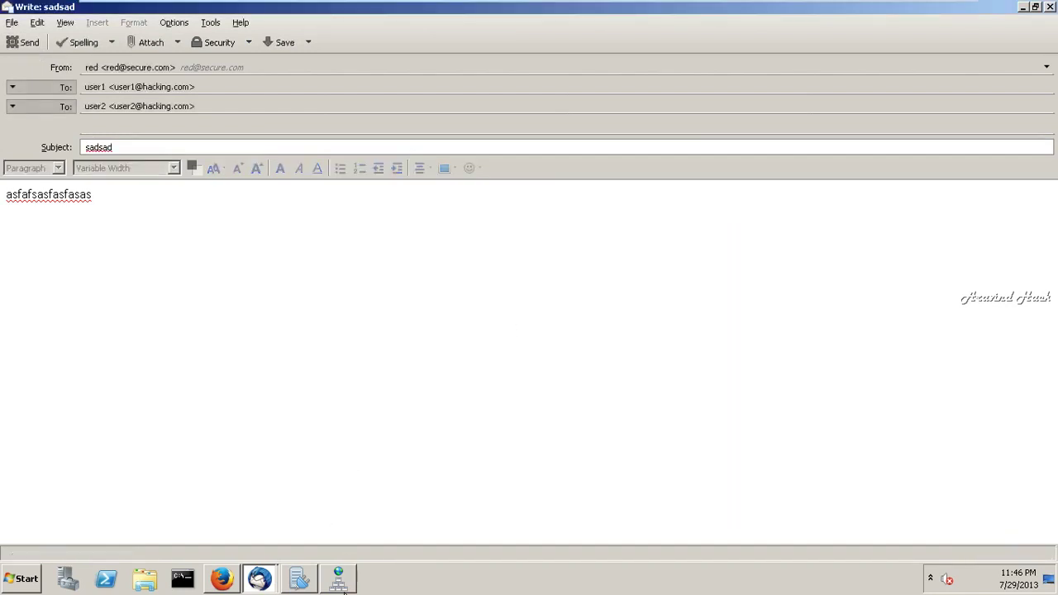
{"action": "left_click", "coordinate": [345, 588]}
- Reload the secure.com zone in DNS Manager and confirm
{"action": "left_click", "coordinate": [348, 290]}
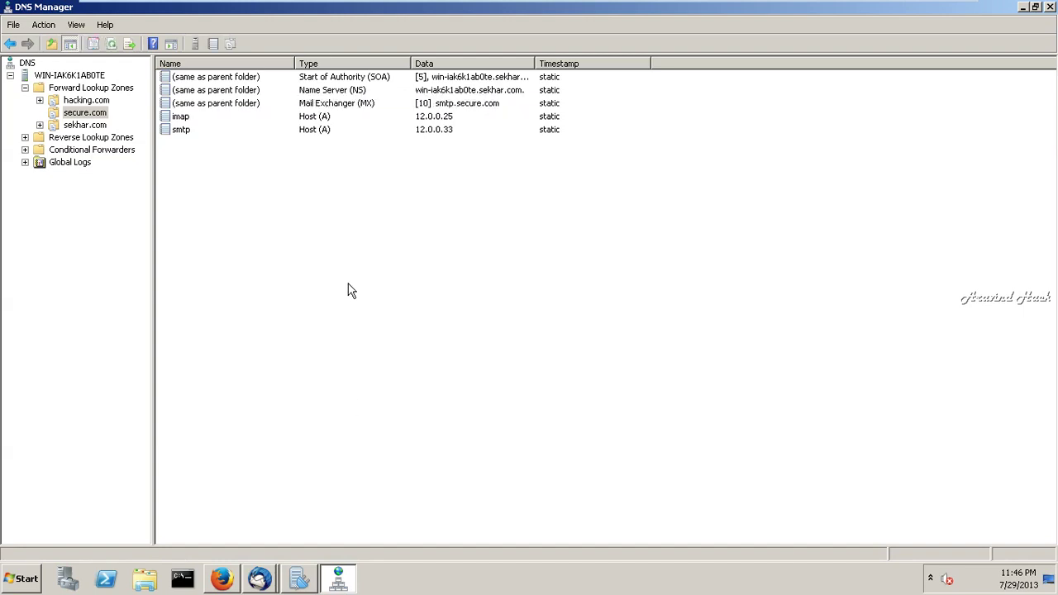
{"action": "right_click", "coordinate": [348, 290]}
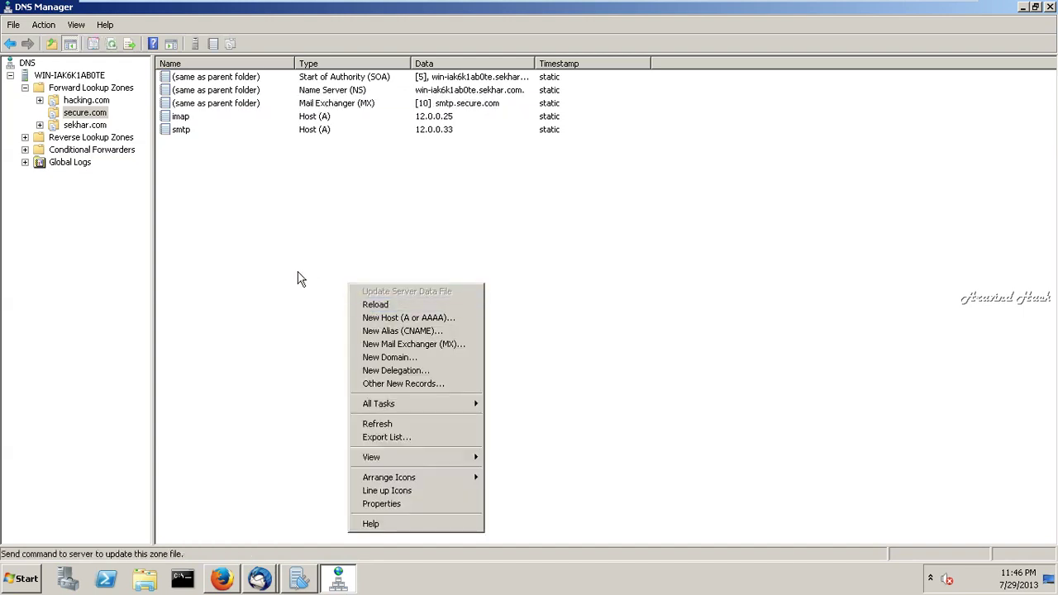
{"action": "left_click", "coordinate": [383, 304]}
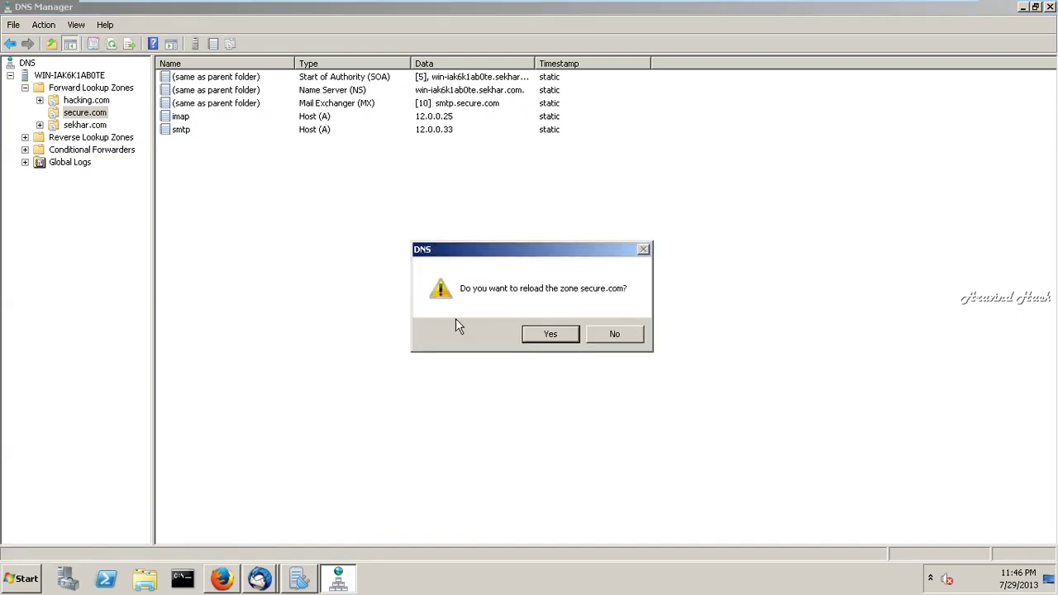
{"action": "left_click", "coordinate": [551, 334]}
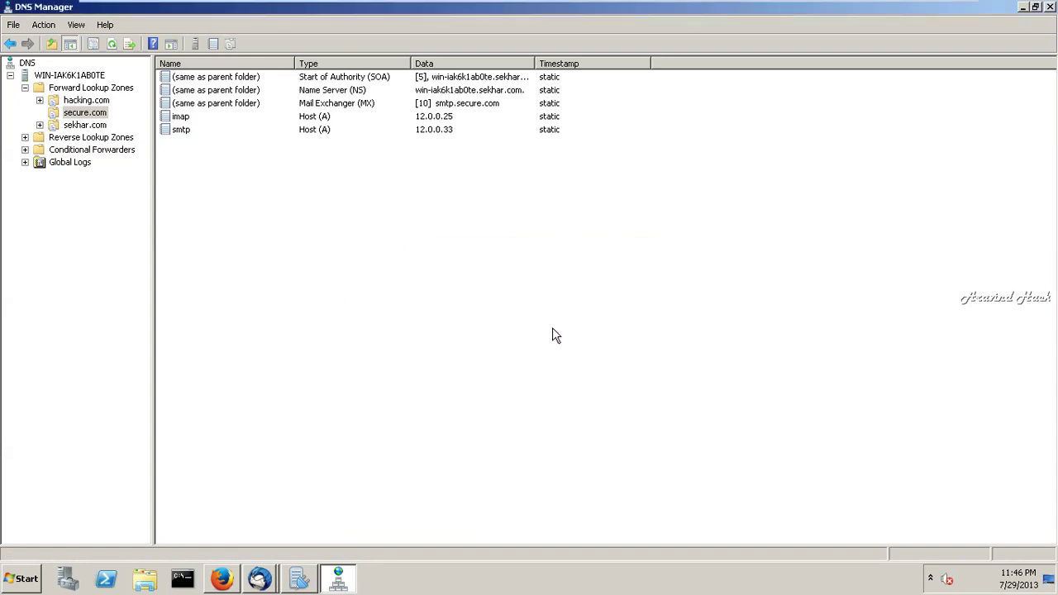
- Bring the Thunderbird 'Write: sadsad' compose window back to the front
{"action": "mouse_move", "coordinate": [312, 584]}
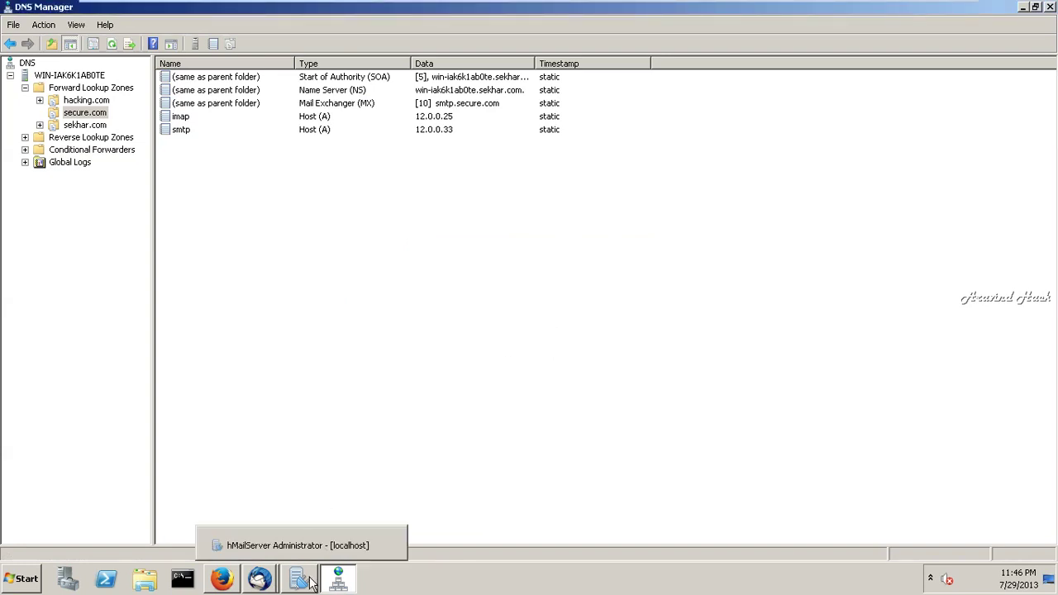
{"action": "left_click", "coordinate": [267, 582]}
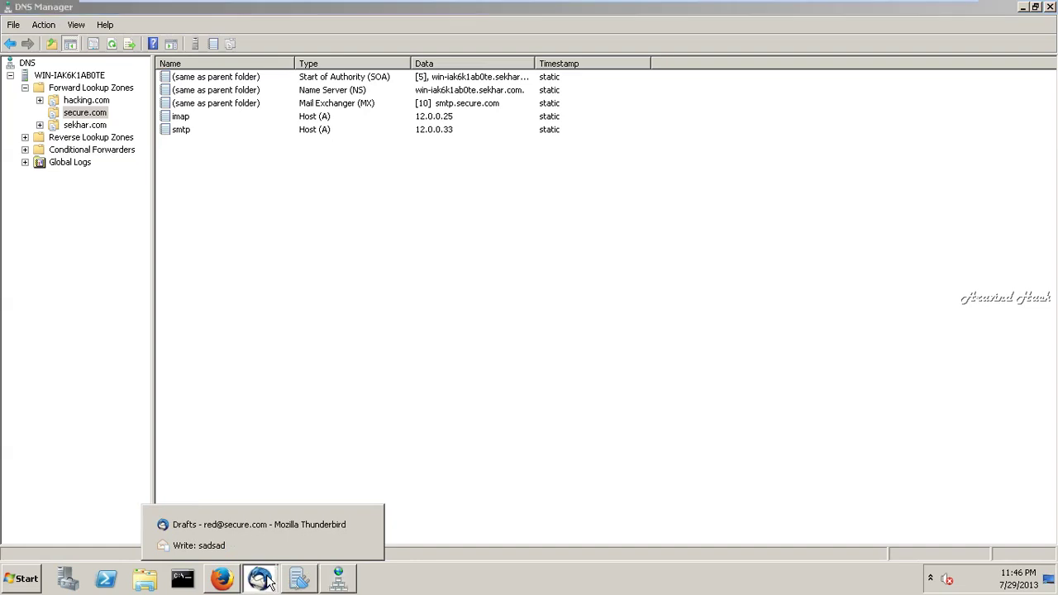
{"action": "left_click", "coordinate": [238, 546]}
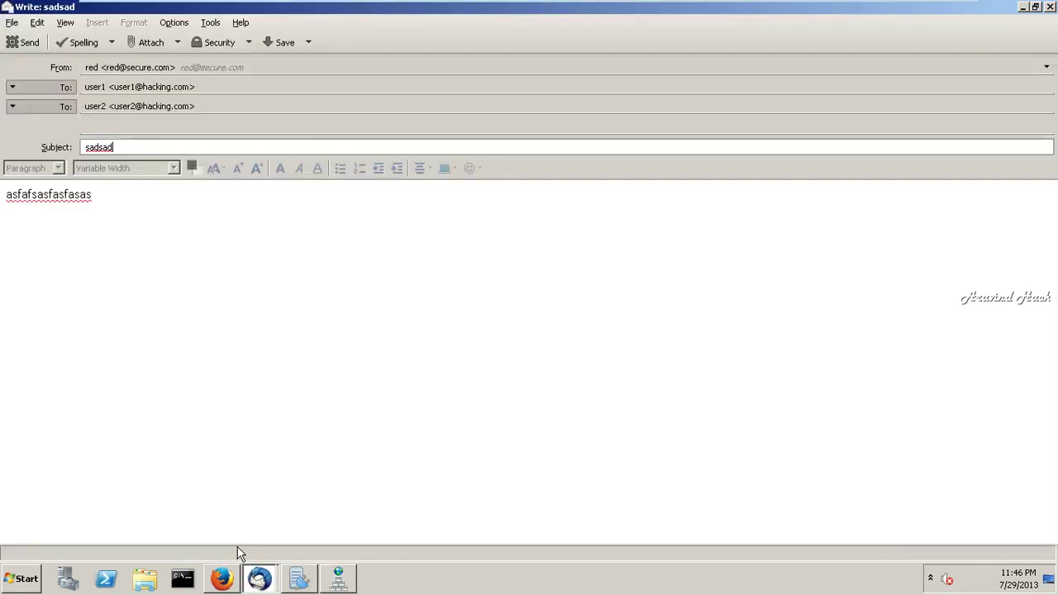
{"action": "left_click", "coordinate": [27, 43]}
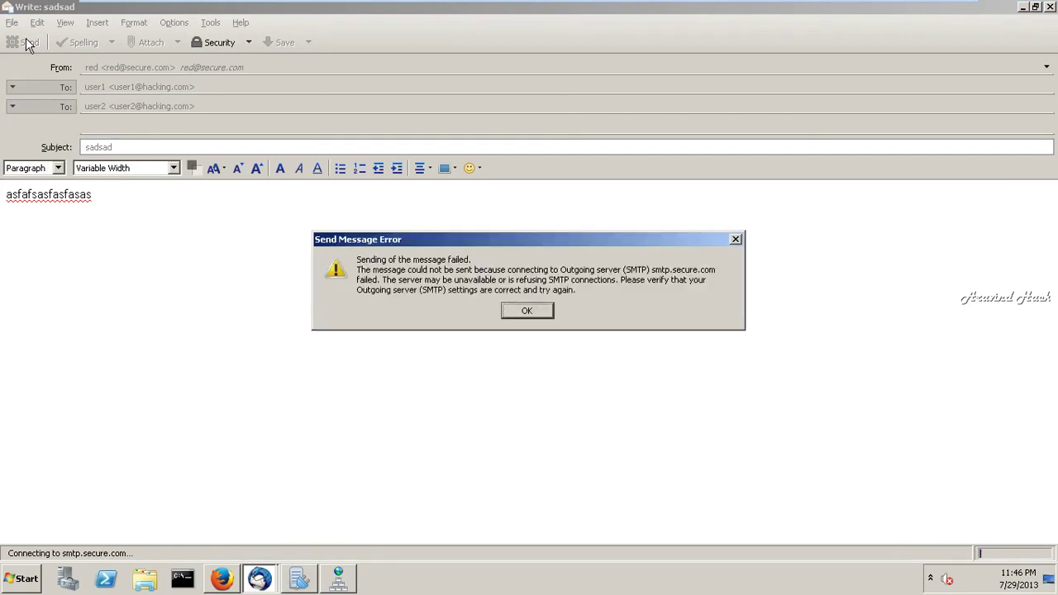
{"action": "left_click", "coordinate": [532, 311]}
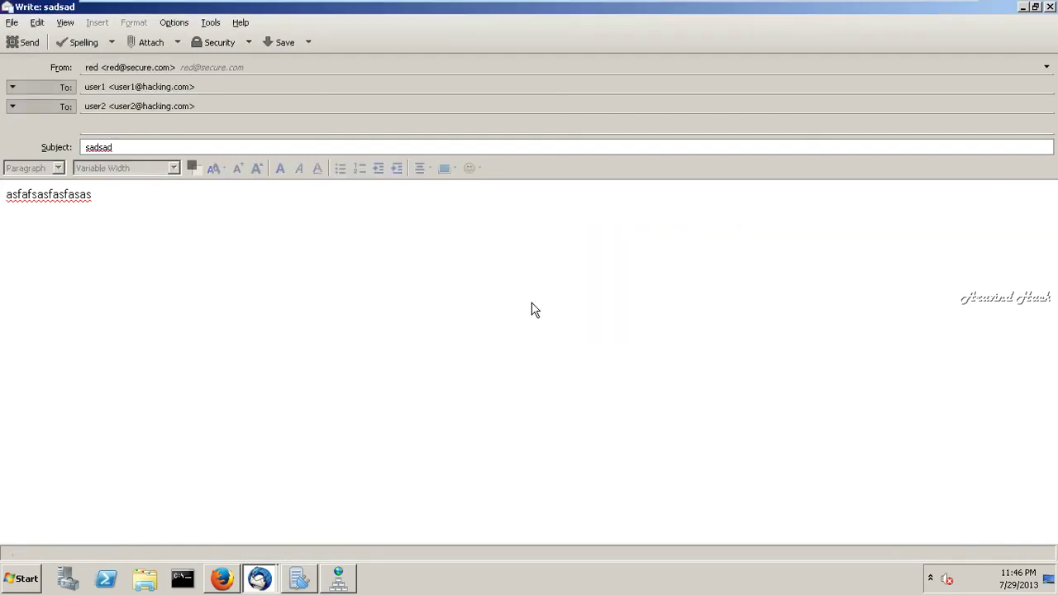
{"action": "mouse_move", "coordinate": [750, 6]}
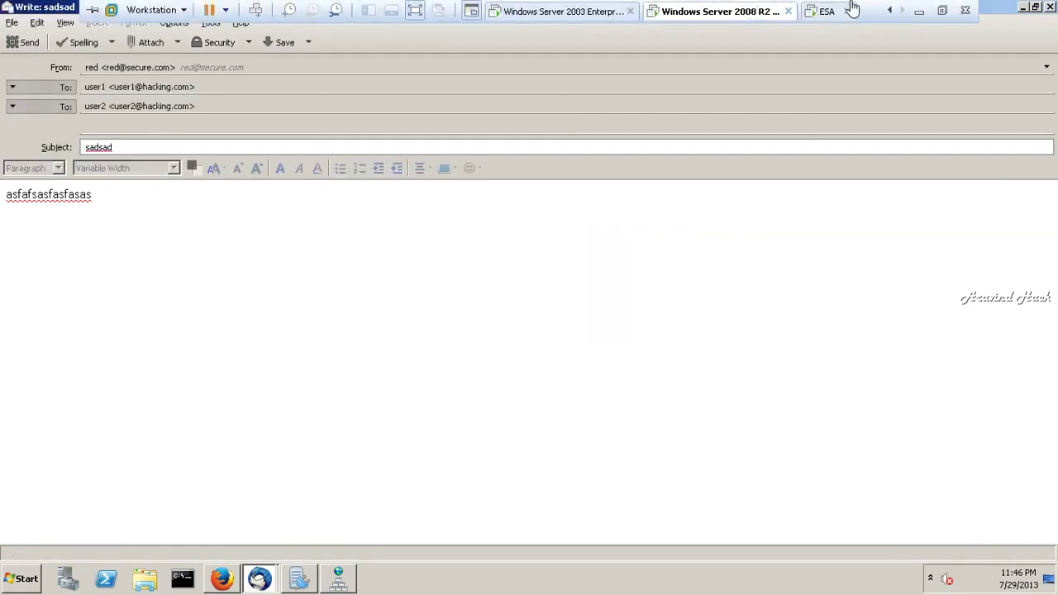
{"action": "left_click", "coordinate": [829, 10]}
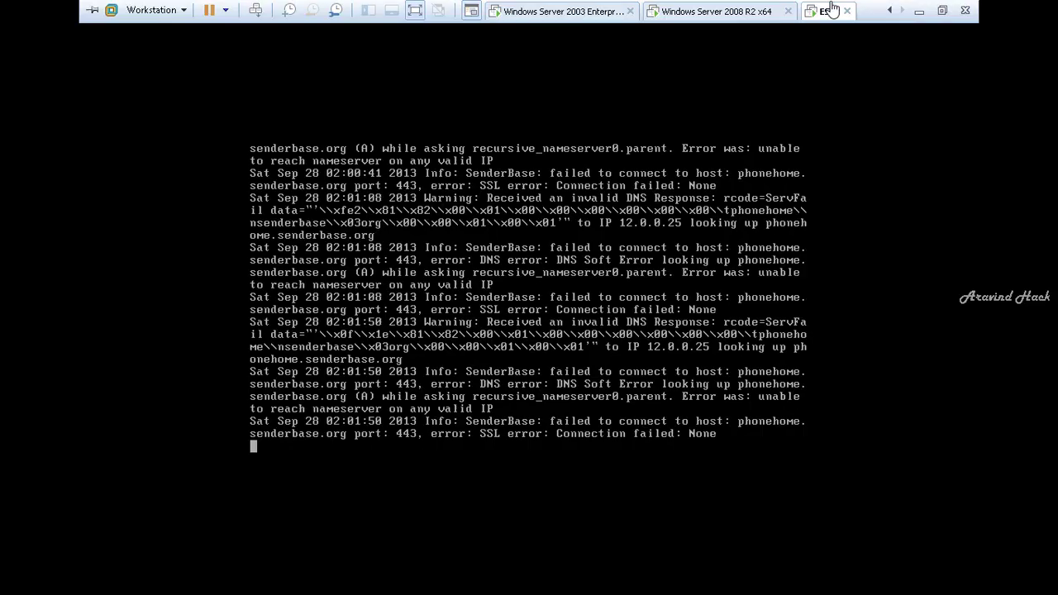
{"action": "left_click", "coordinate": [581, 342]}
{"action": "key", "text": "Return"}
{"action": "key", "text": "Return"}
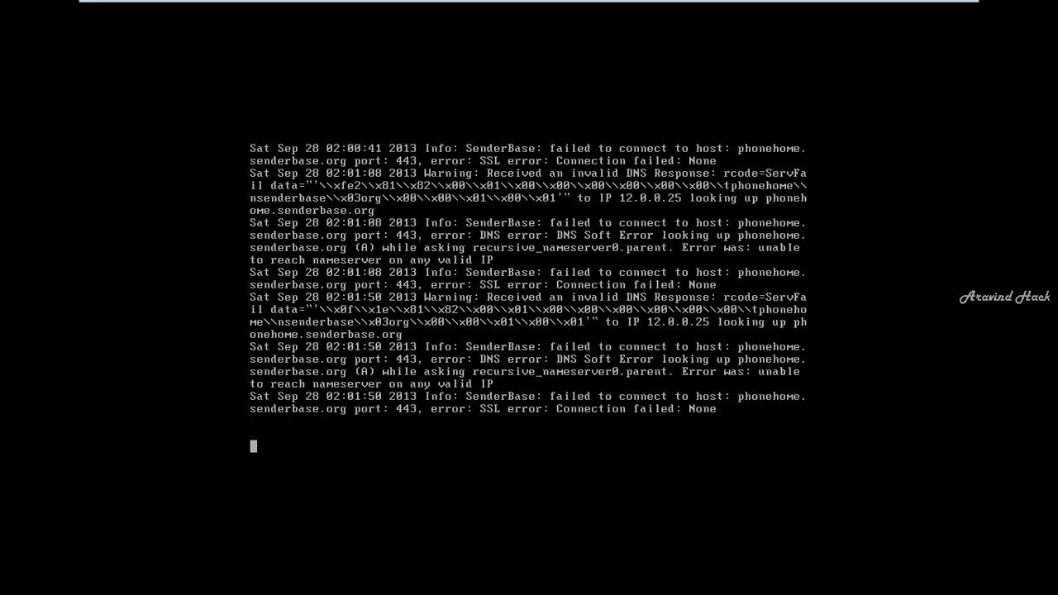
{"action": "key", "text": "ctrl+alt"}
{"action": "mouse_move", "coordinate": [529, 5]}
{"action": "left_click", "coordinate": [693, 10]}
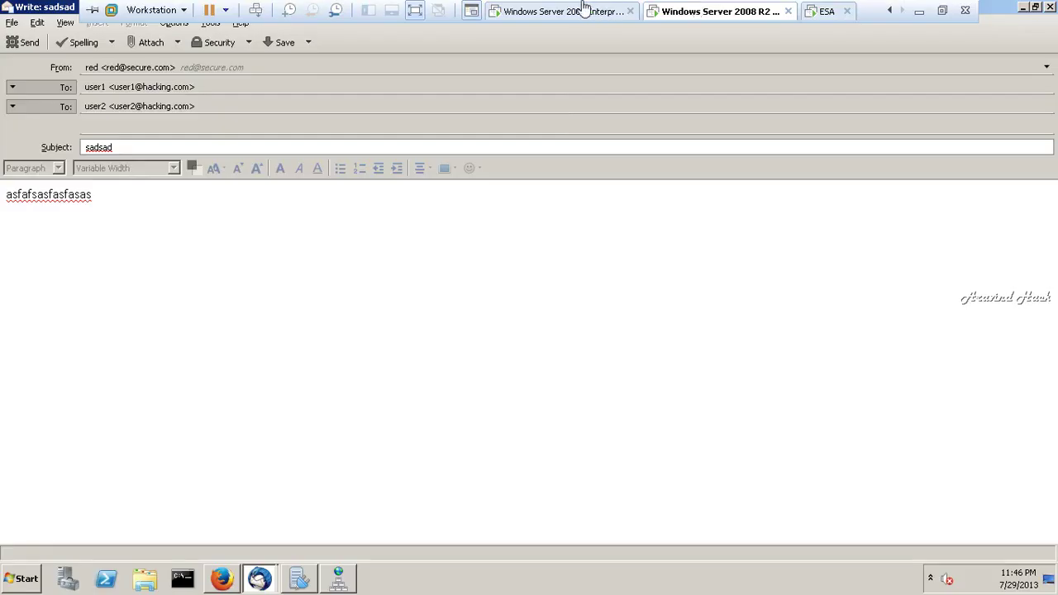
{"action": "left_click", "coordinate": [586, 10]}
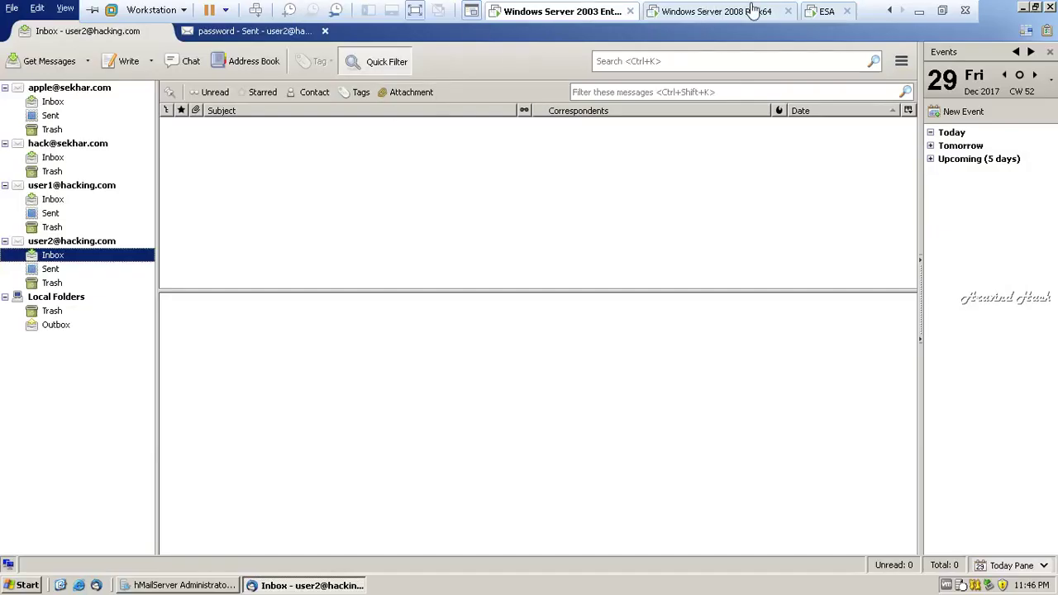
{"action": "left_click", "coordinate": [752, 11]}
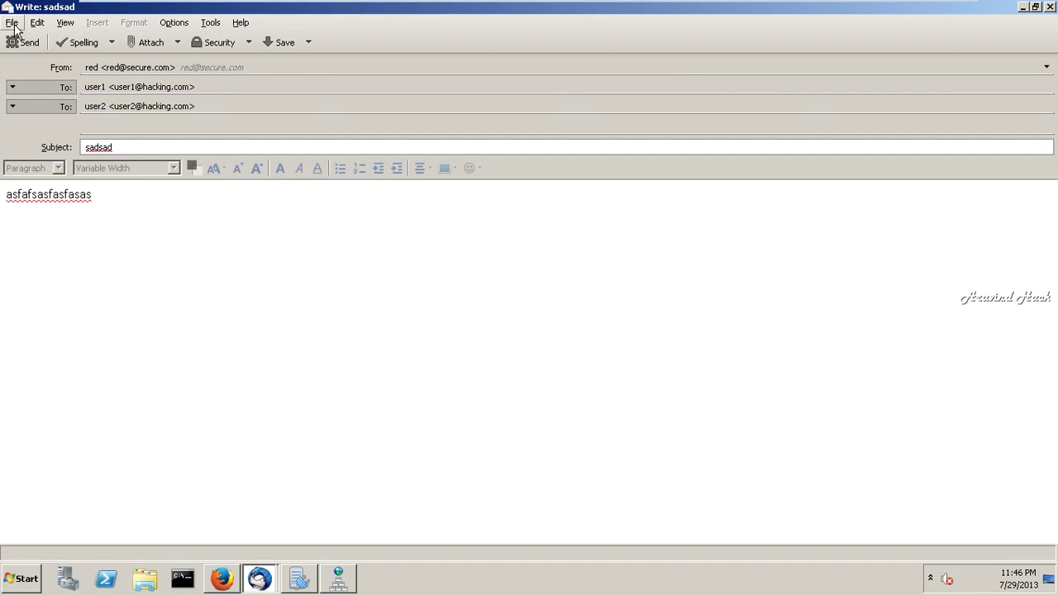
- Check that the secure.com smtp host record points to 12.0.0.33
{"action": "left_click", "coordinate": [338, 580]}
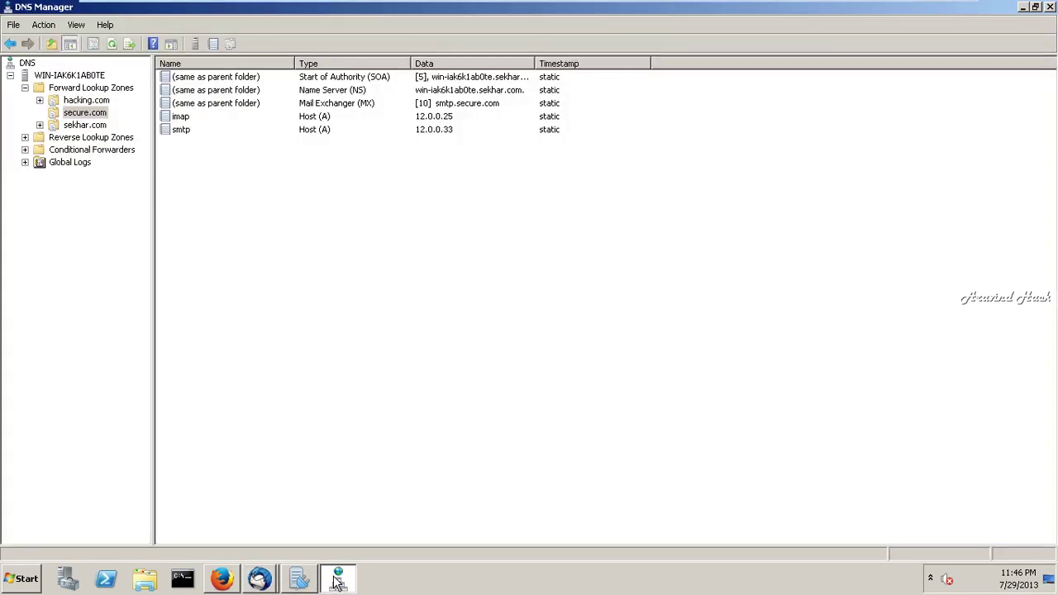
{"action": "left_click", "coordinate": [325, 117]}
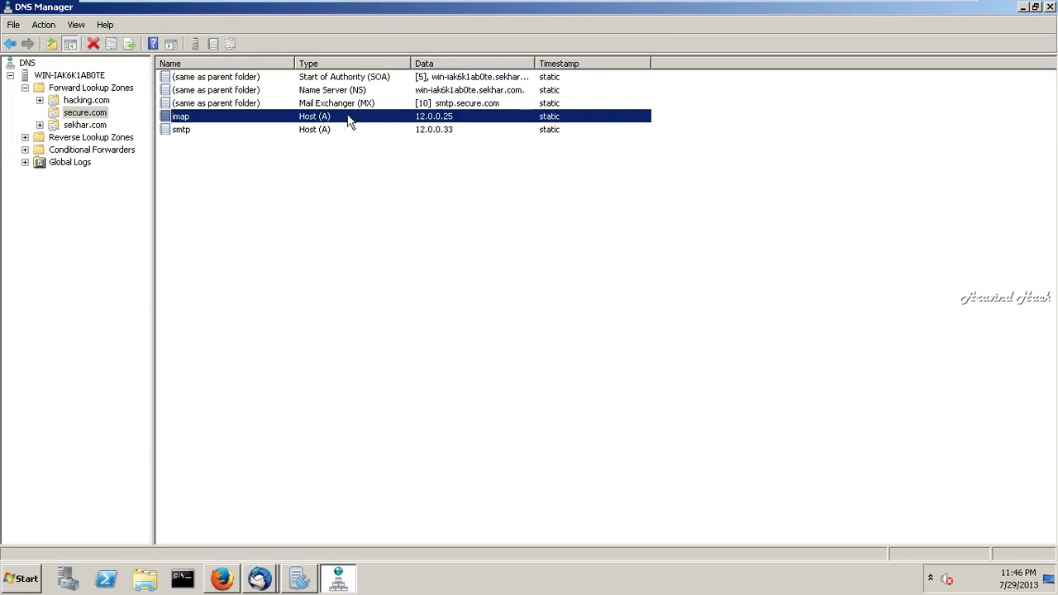
{"action": "double_click", "coordinate": [315, 136]}
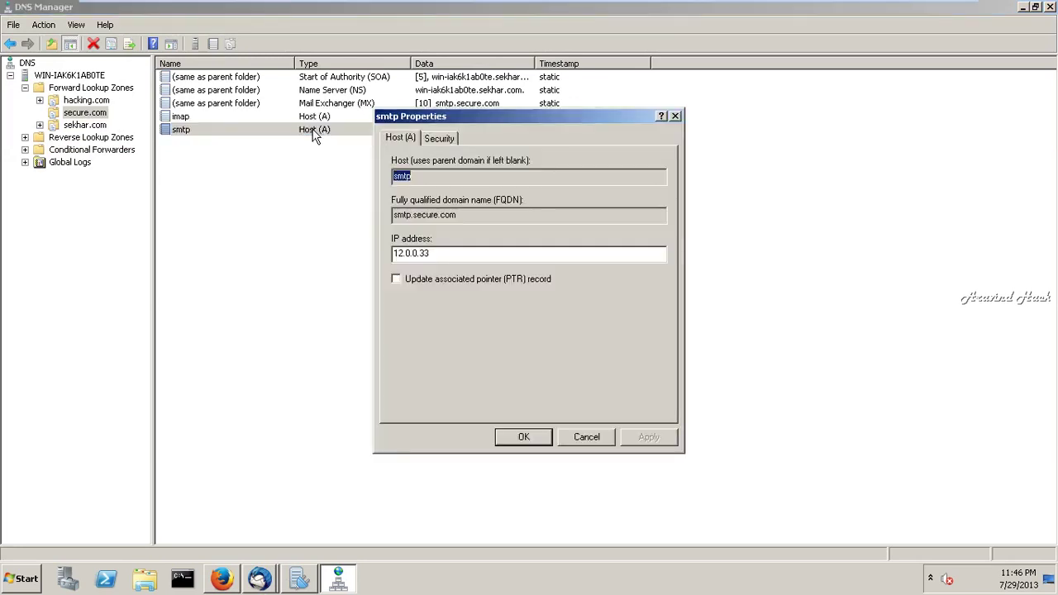
{"action": "left_click", "coordinate": [431, 249]}
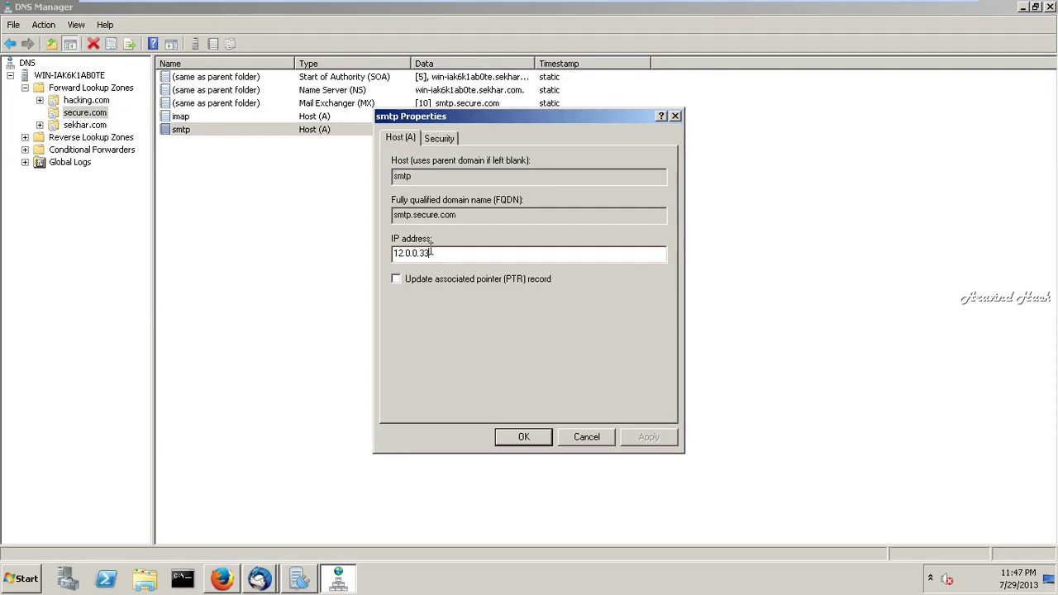
{"action": "left_click", "coordinate": [529, 441]}
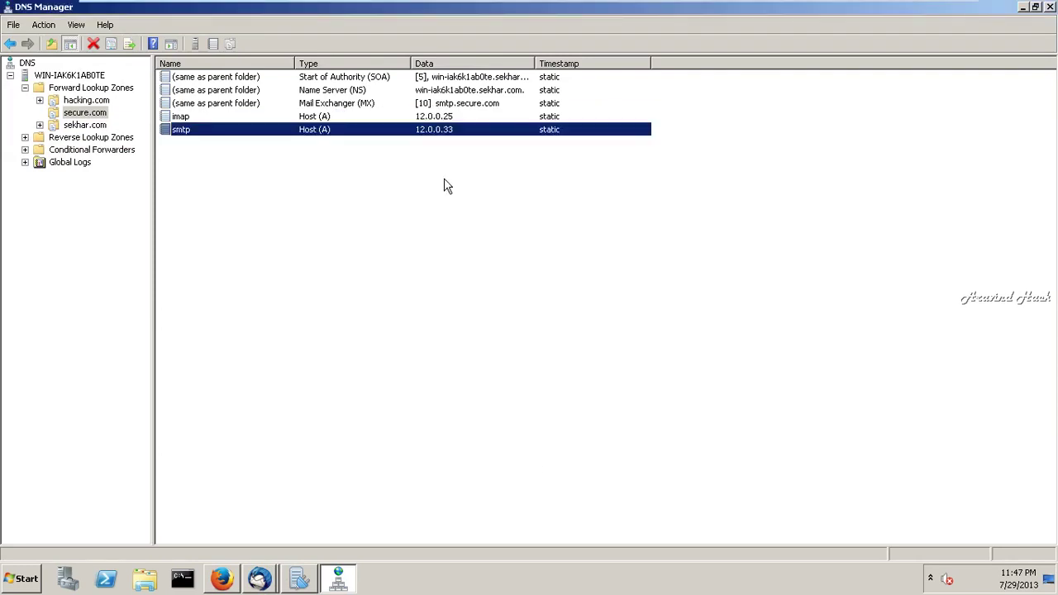
- Point the MX record at smtp.secure.com via Browse, apply it, and return to hMailServer
{"action": "double_click", "coordinate": [373, 104]}
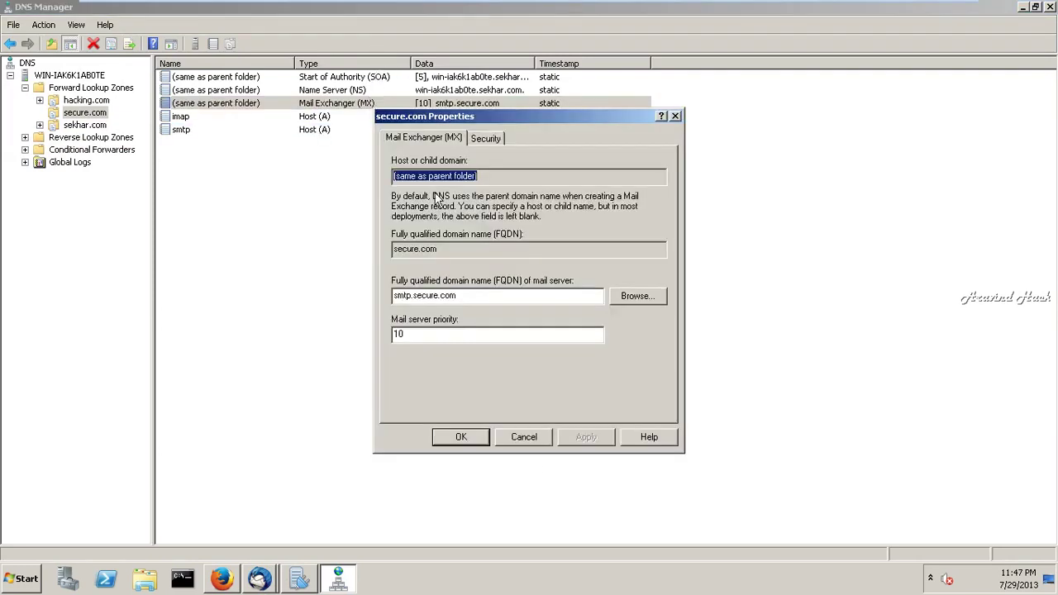
{"action": "left_click", "coordinate": [636, 298]}
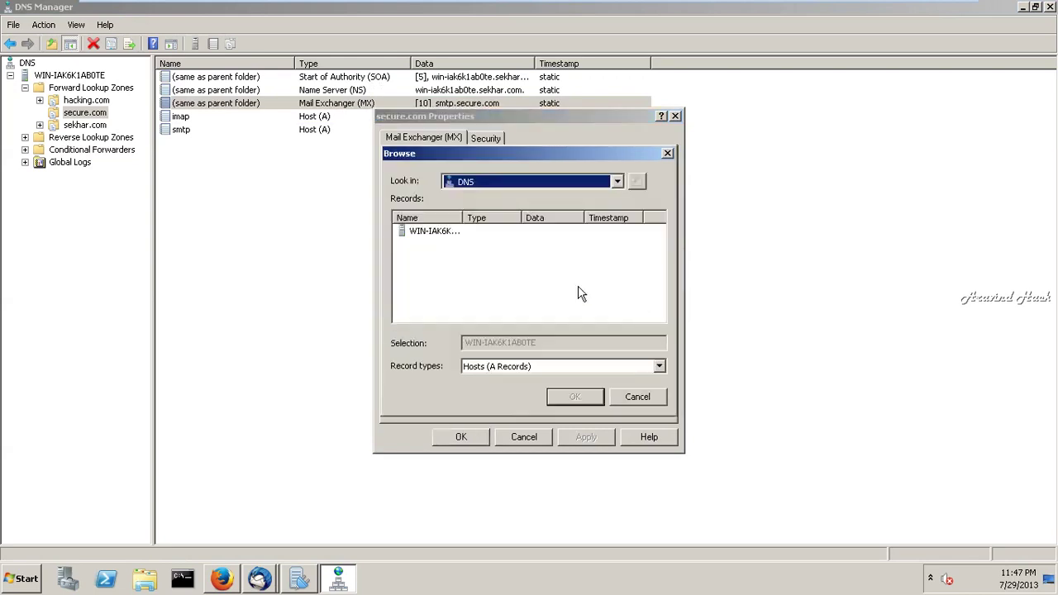
{"action": "double_click", "coordinate": [435, 233]}
{"action": "double_click", "coordinate": [436, 233]}
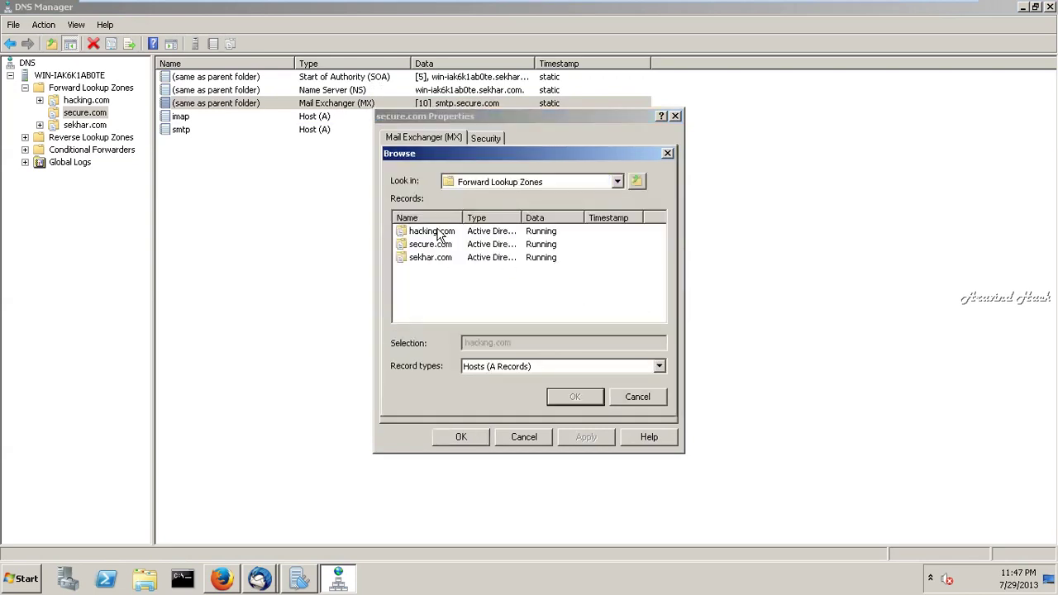
{"action": "double_click", "coordinate": [439, 246]}
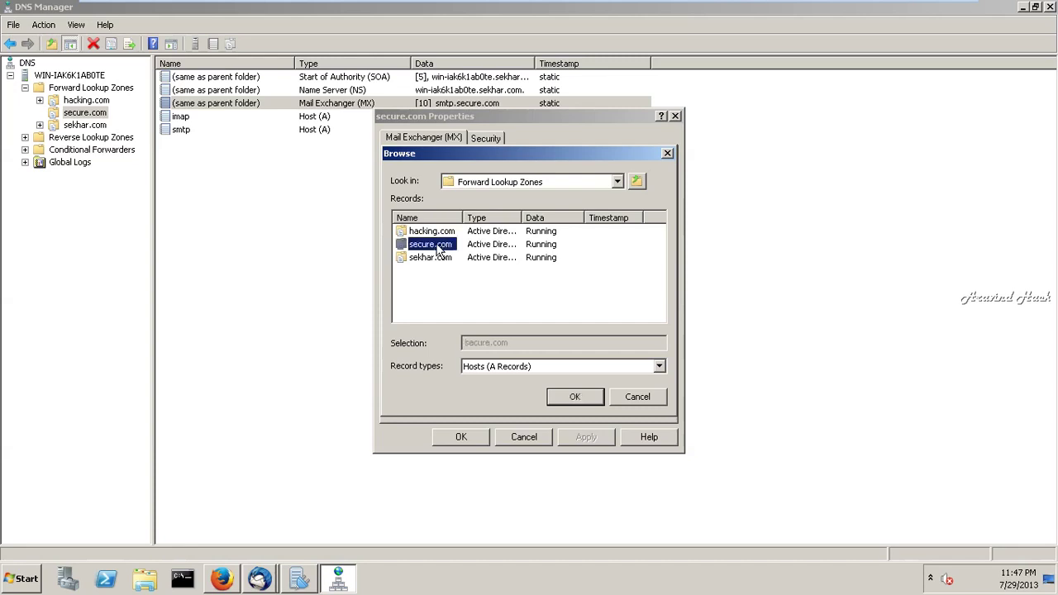
{"action": "left_click", "coordinate": [426, 250]}
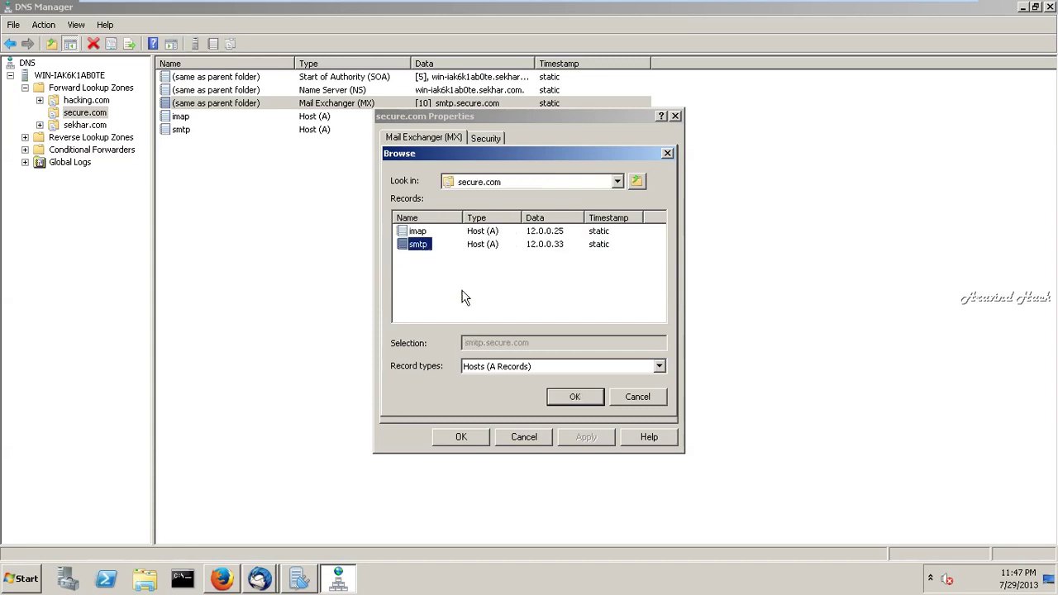
{"action": "left_click", "coordinate": [600, 397]}
{"action": "left_click", "coordinate": [597, 443]}
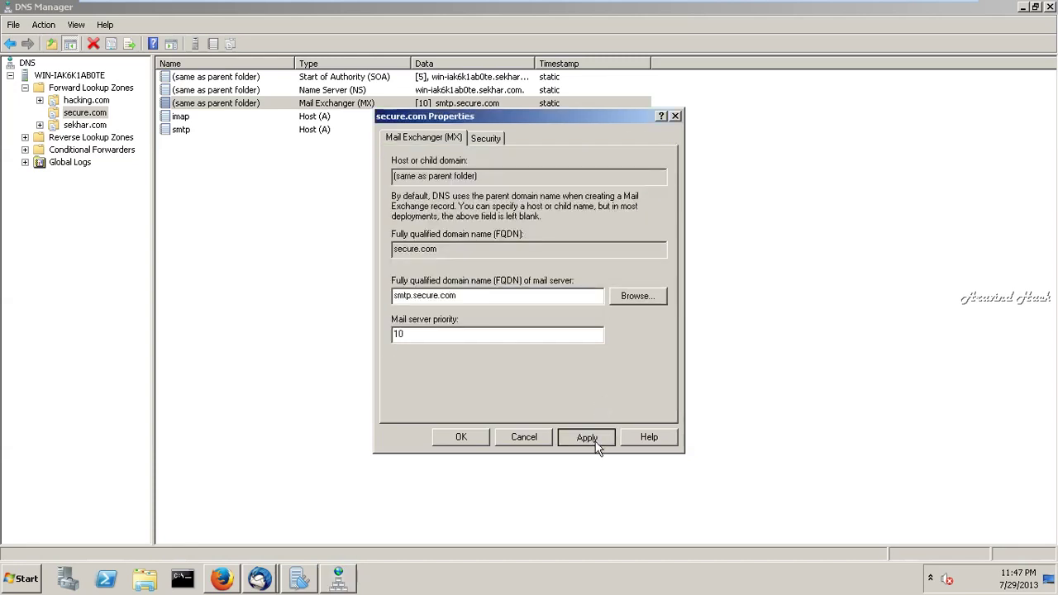
{"action": "left_click", "coordinate": [462, 437]}
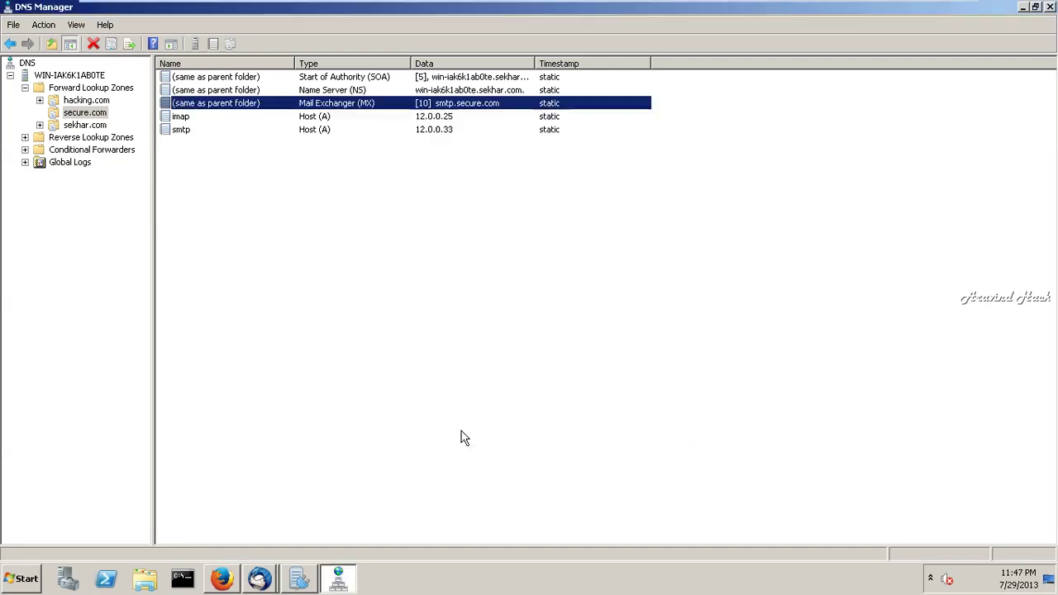
{"action": "left_click", "coordinate": [301, 581]}
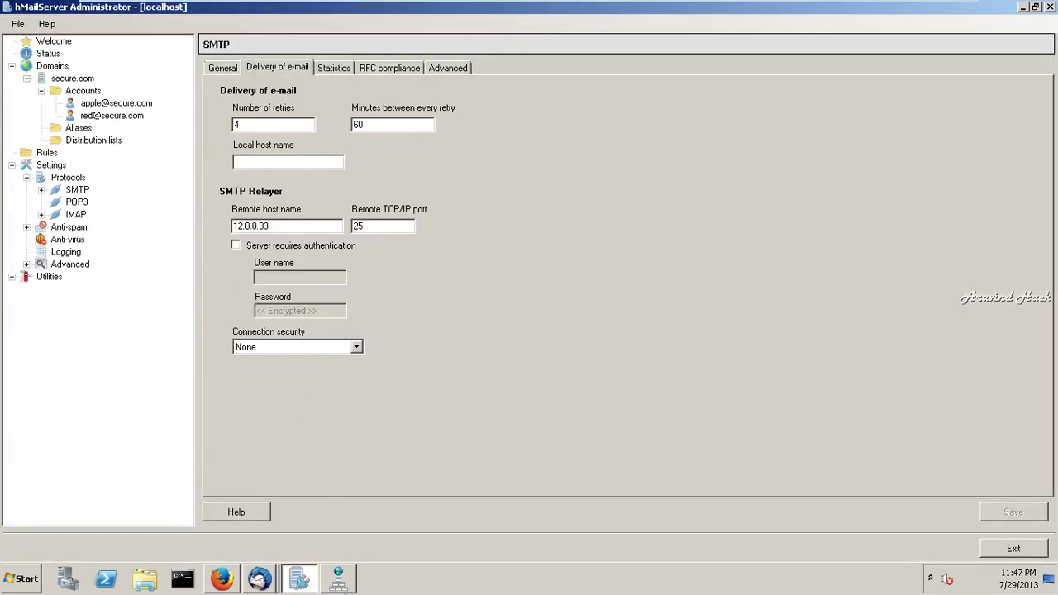
- Retry sending the sadsad message and dismiss the failure error
{"action": "left_click", "coordinate": [259, 581]}
{"action": "left_click", "coordinate": [246, 545]}
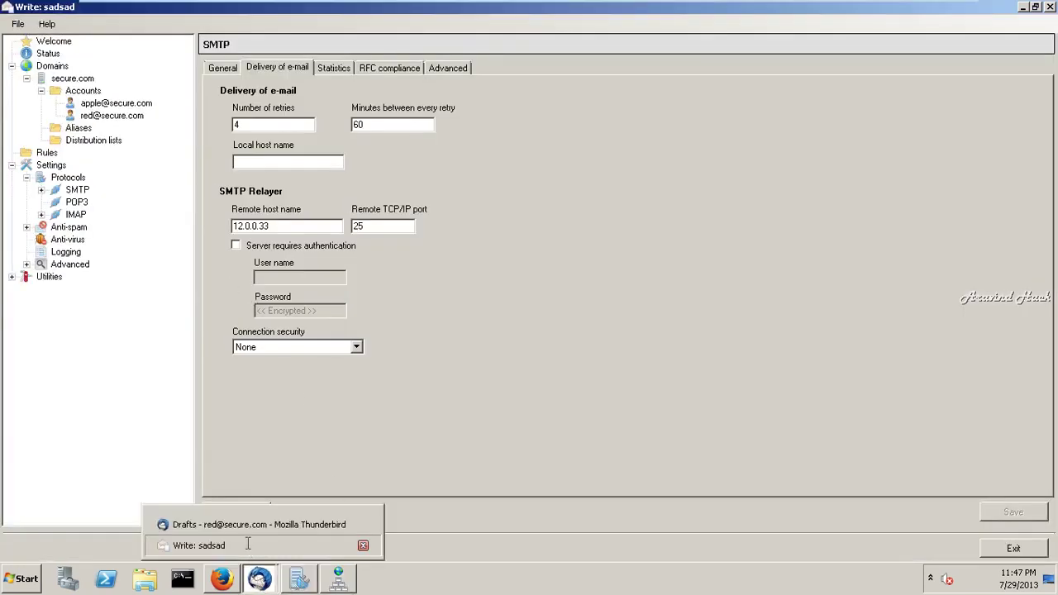
{"action": "left_click", "coordinate": [23, 46]}
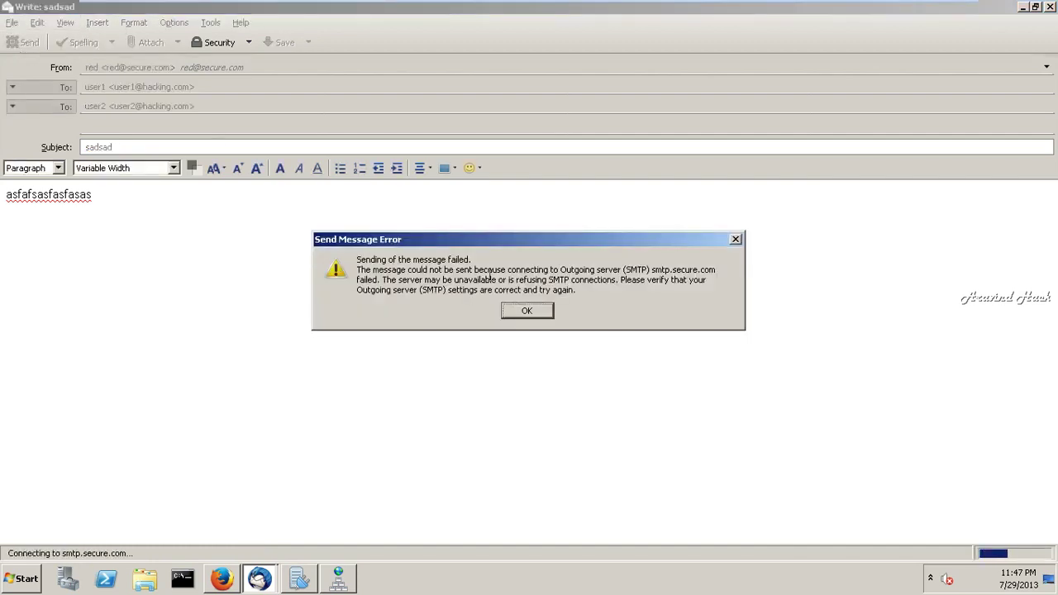
{"action": "left_click", "coordinate": [536, 316]}
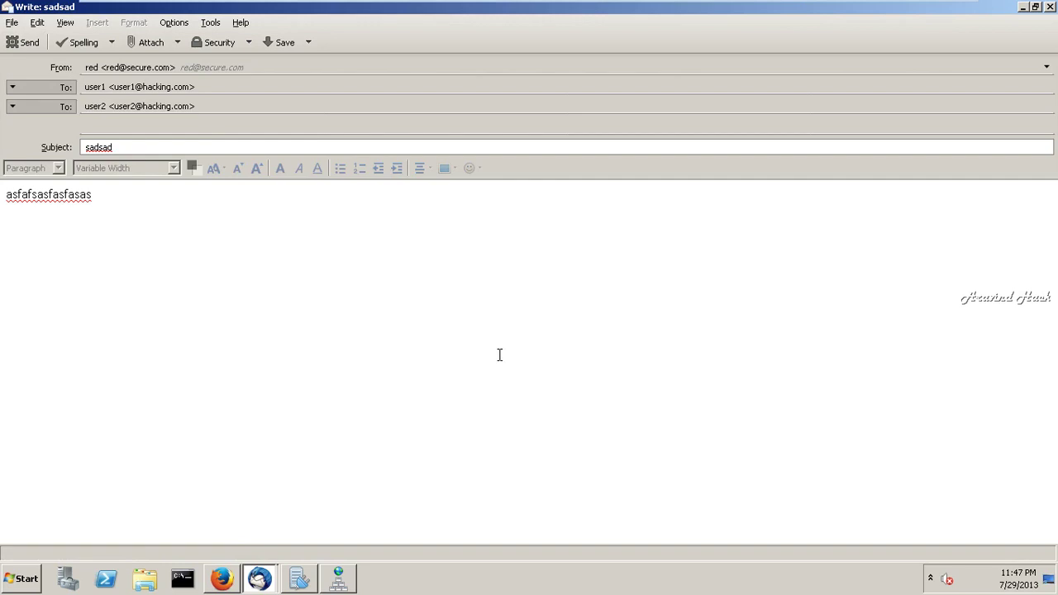
- In hMailServer's SMTP delivery settings, toggle relay authentication on and back off
{"action": "left_click", "coordinate": [291, 587]}
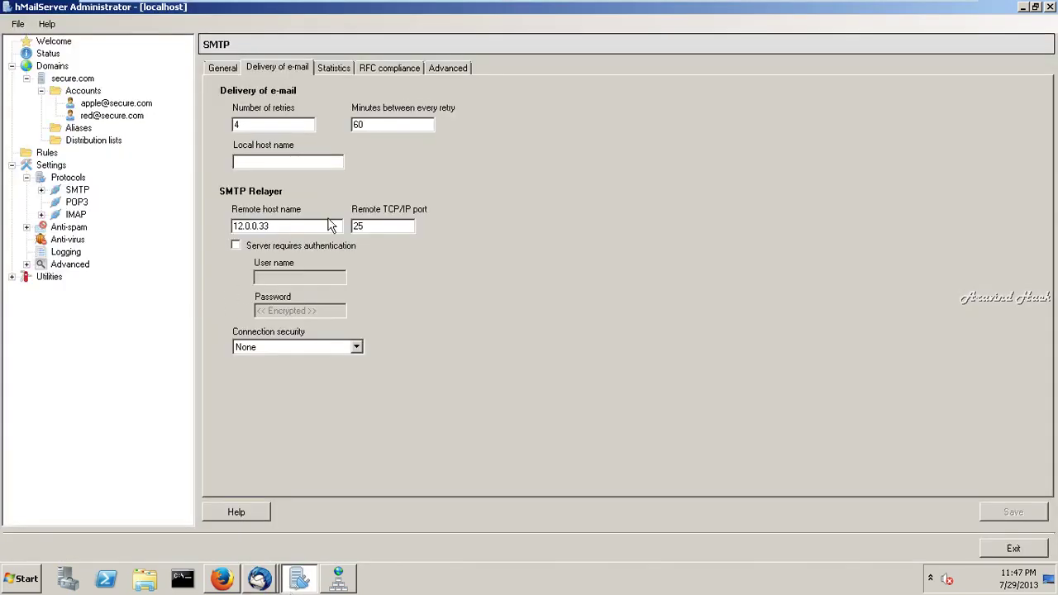
{"action": "left_click", "coordinate": [278, 253]}
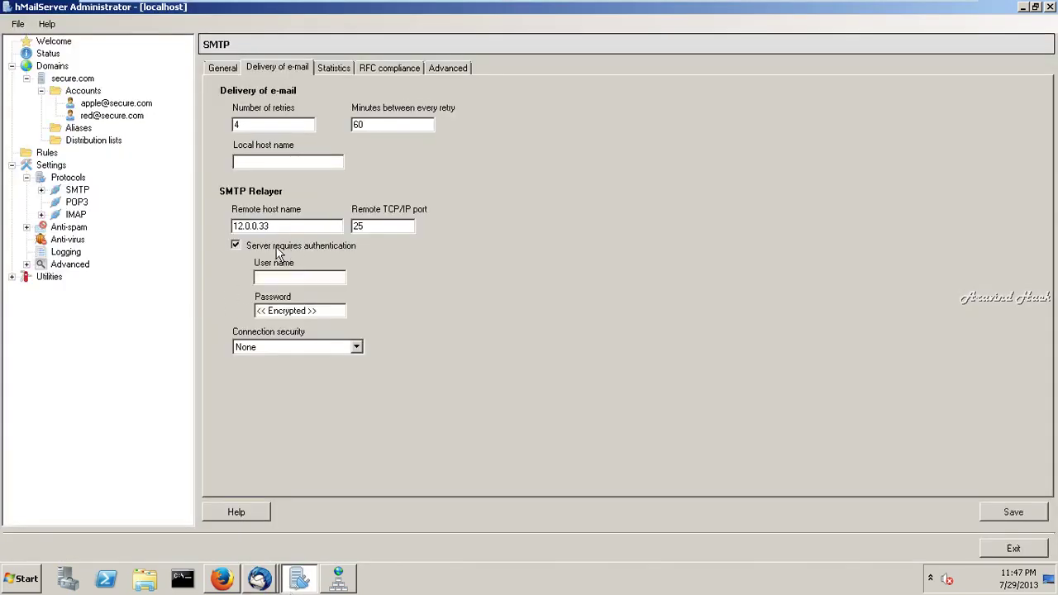
{"action": "left_click", "coordinate": [278, 253]}
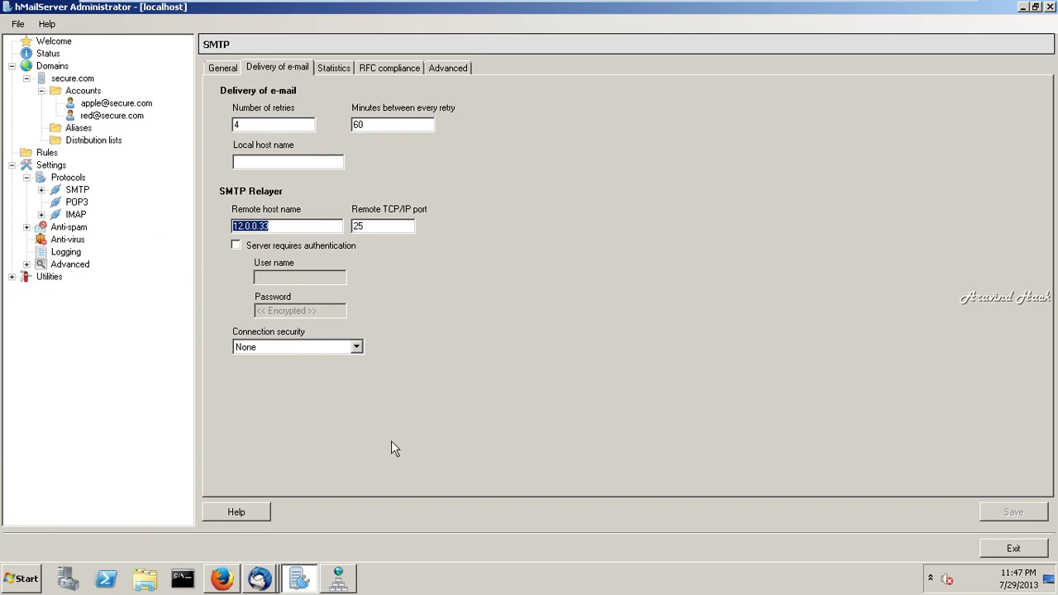
{"action": "left_click", "coordinate": [381, 230]}
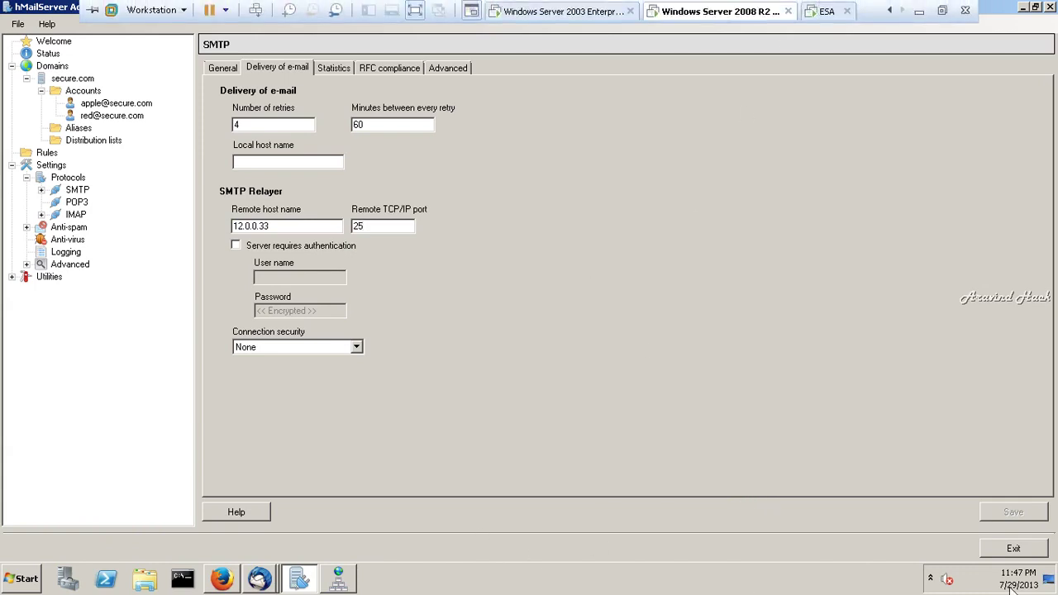
- Change the SMTP relayer host to 12.0.0.1 and save
{"action": "left_click", "coordinate": [276, 231]}
{"action": "key", "text": "BackSpace"}
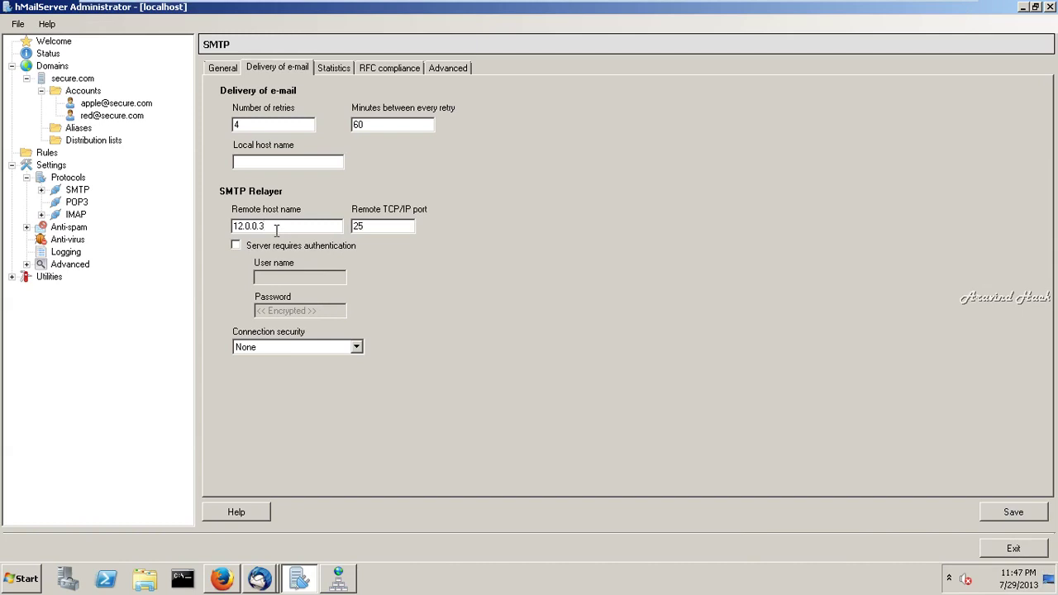
{"action": "type", "text": "33"}
{"action": "key", "text": "BackSpace"}
{"action": "key", "text": "BackSpace"}
{"action": "key", "text": "BackSpace"}
{"action": "type", "text": "c"}
{"action": "key", "text": "BackSpace"}
{"action": "type", "text": "1"}
{"action": "left_click", "coordinate": [997, 511]}
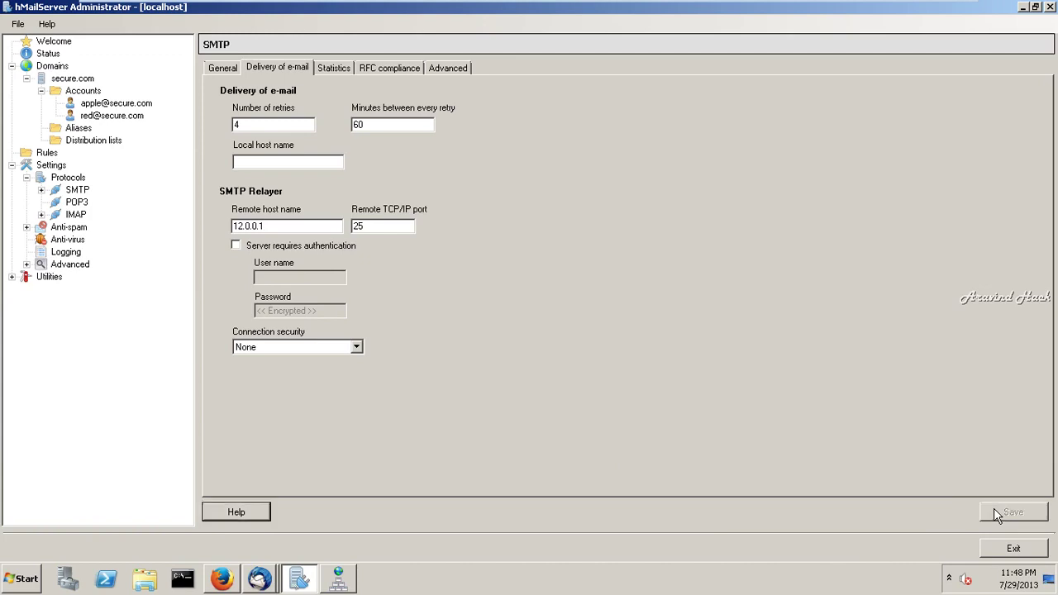
- Set the relayer host back to 12.0.0.33, save, and switch to the Windows Server 2003 machine
{"action": "left_click", "coordinate": [290, 226]}
{"action": "key", "text": "BackSpace"}
{"action": "type", "text": "33"}
{"action": "left_click", "coordinate": [1015, 514]}
{"action": "mouse_move", "coordinate": [666, 6]}
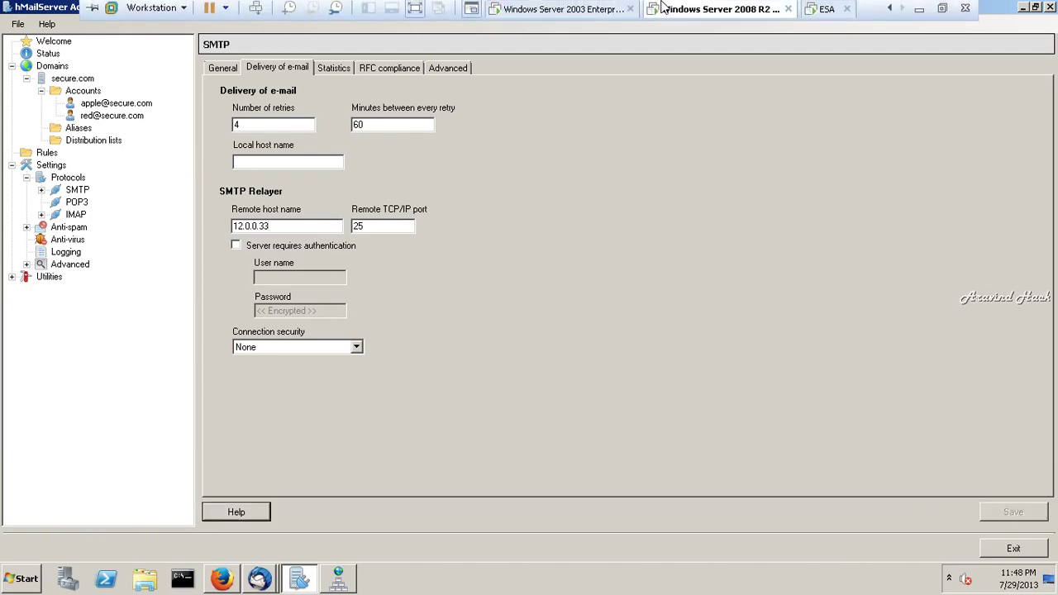
{"action": "left_click", "coordinate": [589, 8]}
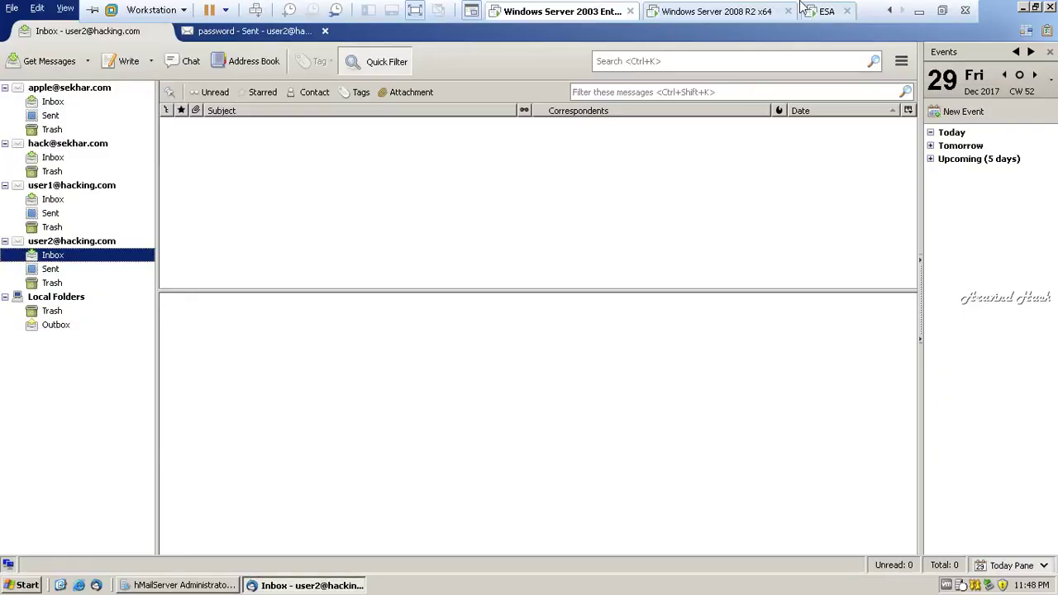
- Log in to the ESA console as admin
{"action": "left_click", "coordinate": [829, 12]}
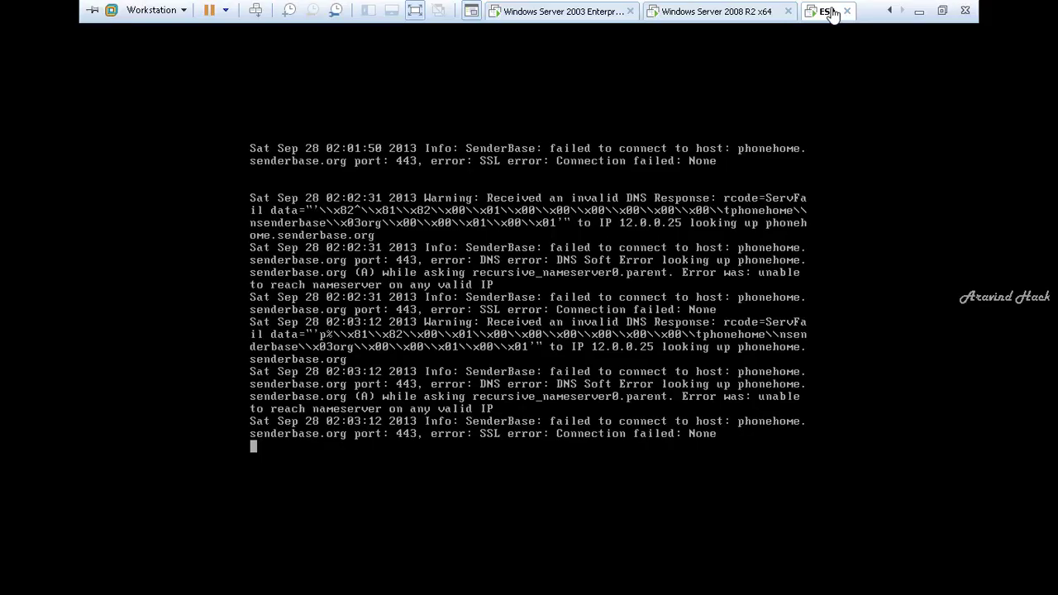
{"action": "left_click", "coordinate": [728, 11]}
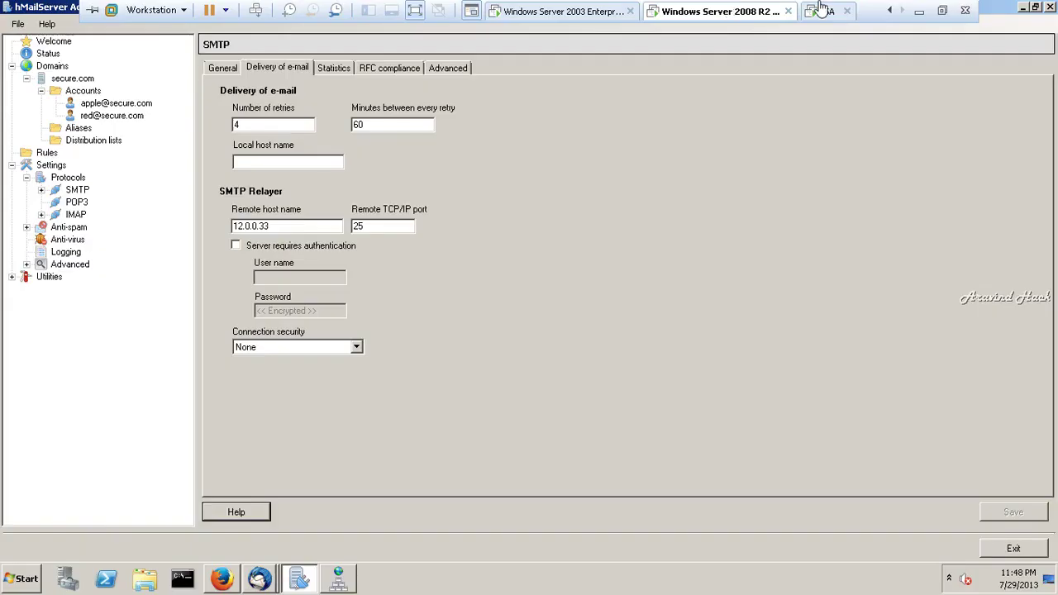
{"action": "left_click", "coordinate": [821, 9]}
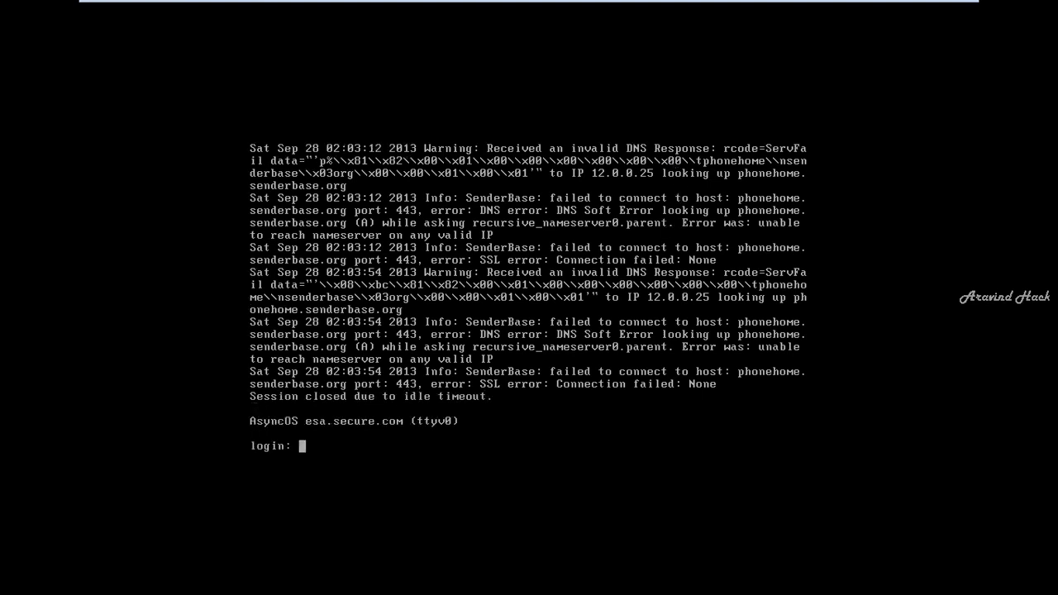
{"action": "type", "text": "admin"}
{"action": "key", "text": "Return"}
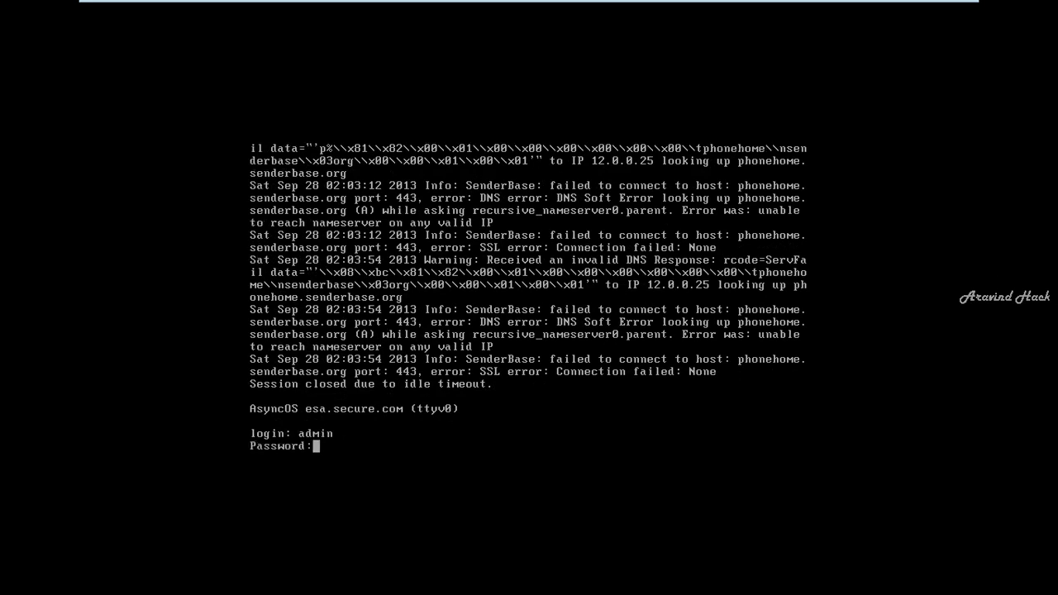
{"action": "key", "text": "Return"}
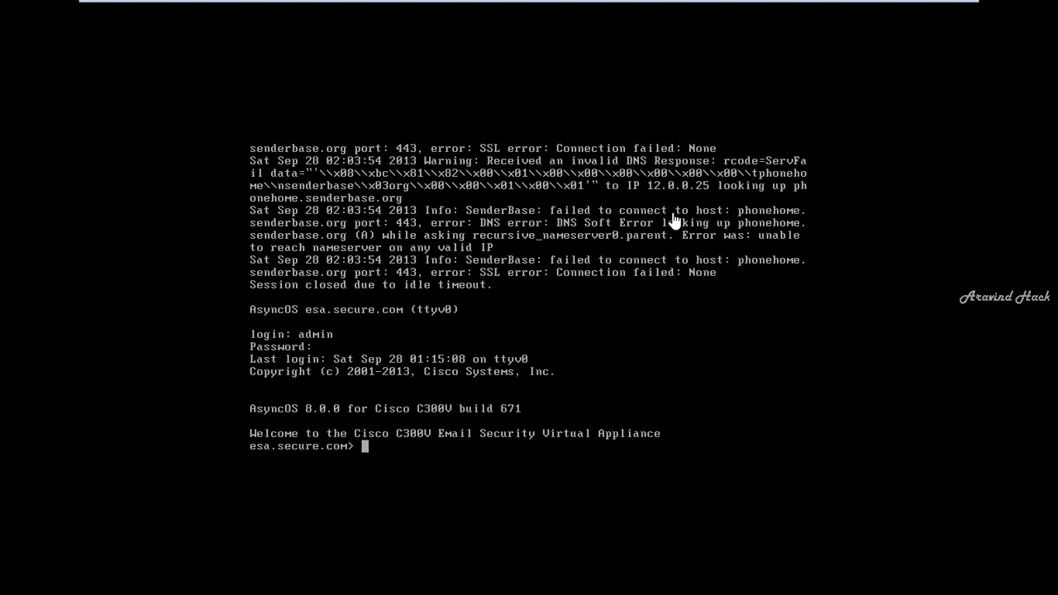
- Follow log 14 with tail, then show hMailServer on the Windows Server 2008 R2 machine
{"action": "type", "text": "tail"}
{"action": "key", "text": "Return"}
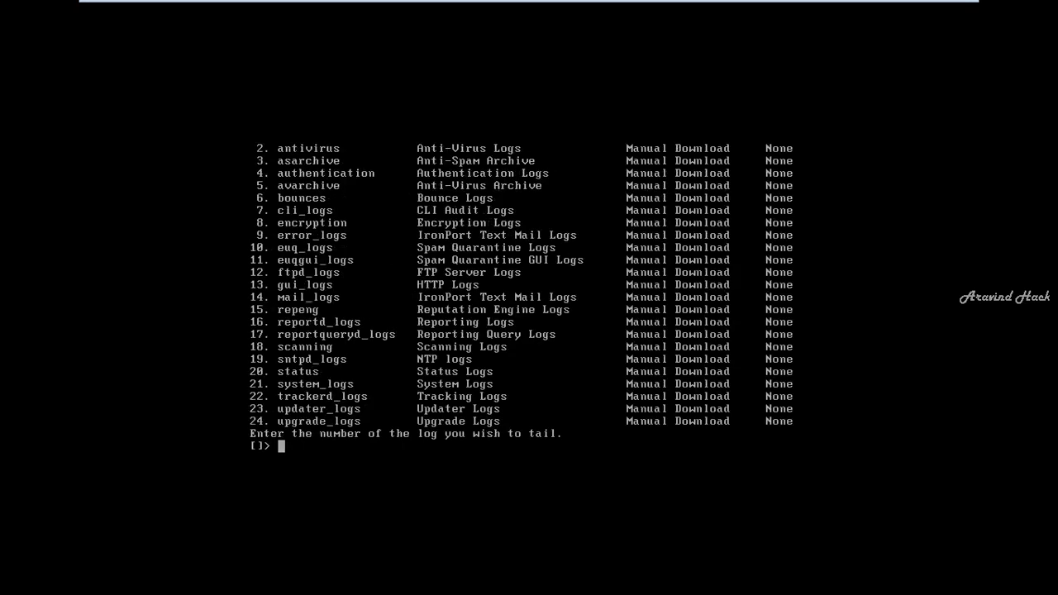
{"action": "type", "text": "14"}
{"action": "key", "text": "Return"}
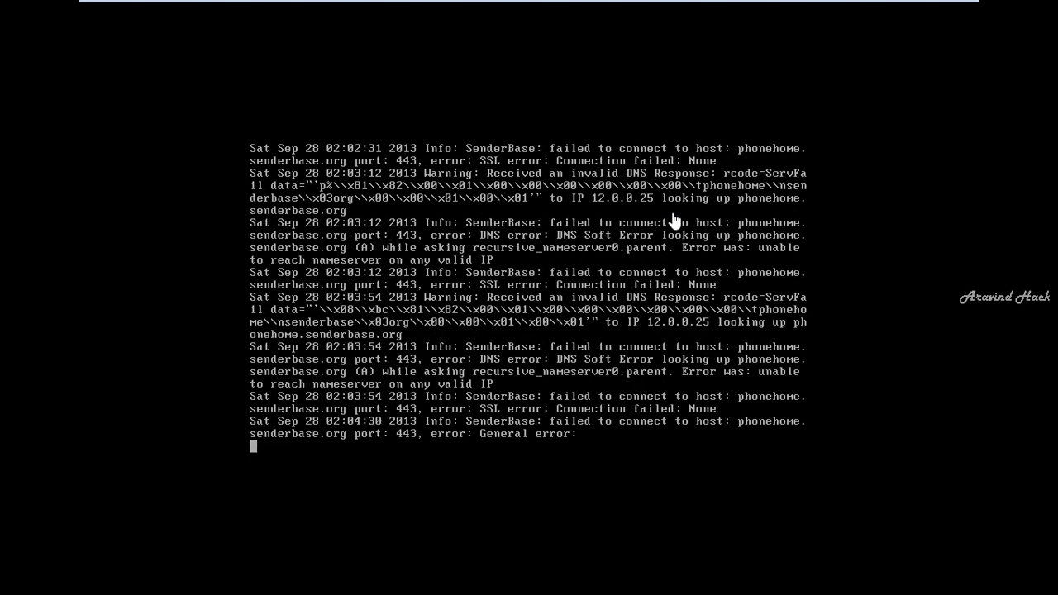
{"action": "mouse_move", "coordinate": [601, 4]}
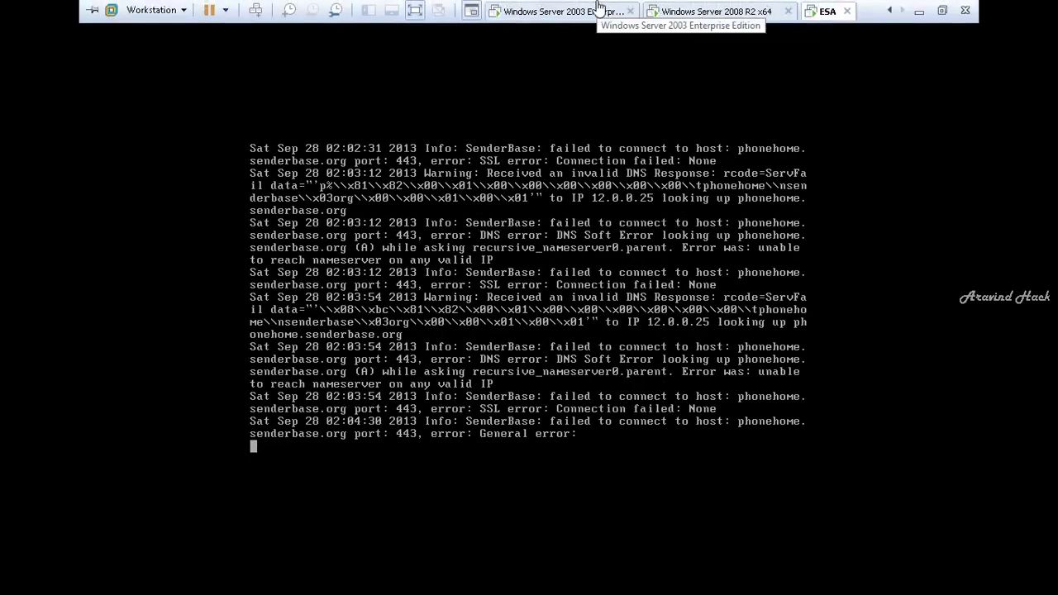
{"action": "left_click", "coordinate": [716, 11]}
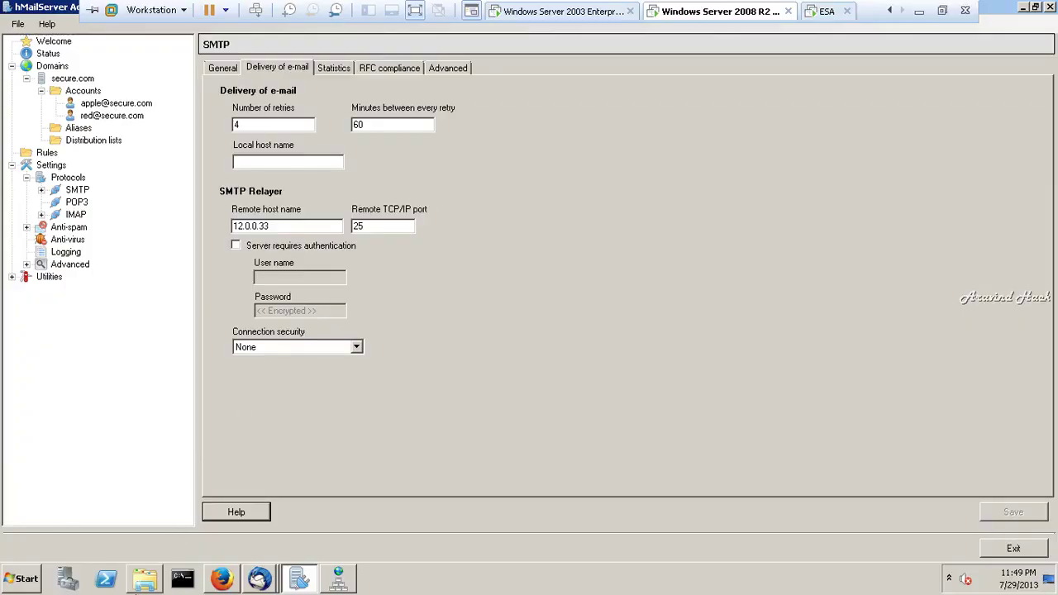
- In the appliance web console, review the DNS server settings and the SMTP call-ahead profiles
{"action": "left_click", "coordinate": [221, 579]}
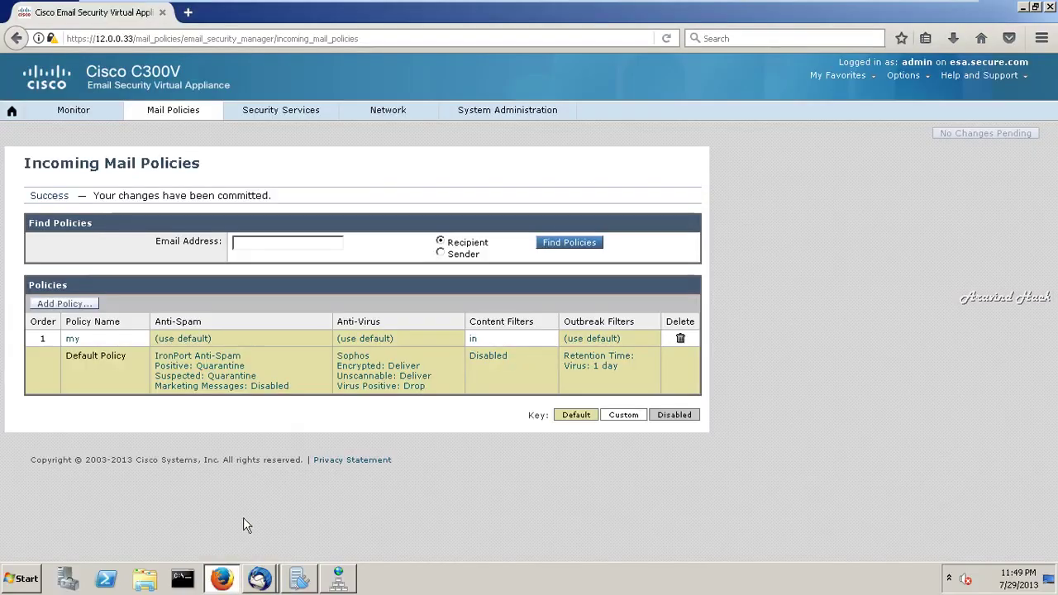
{"action": "mouse_move", "coordinate": [351, 102]}
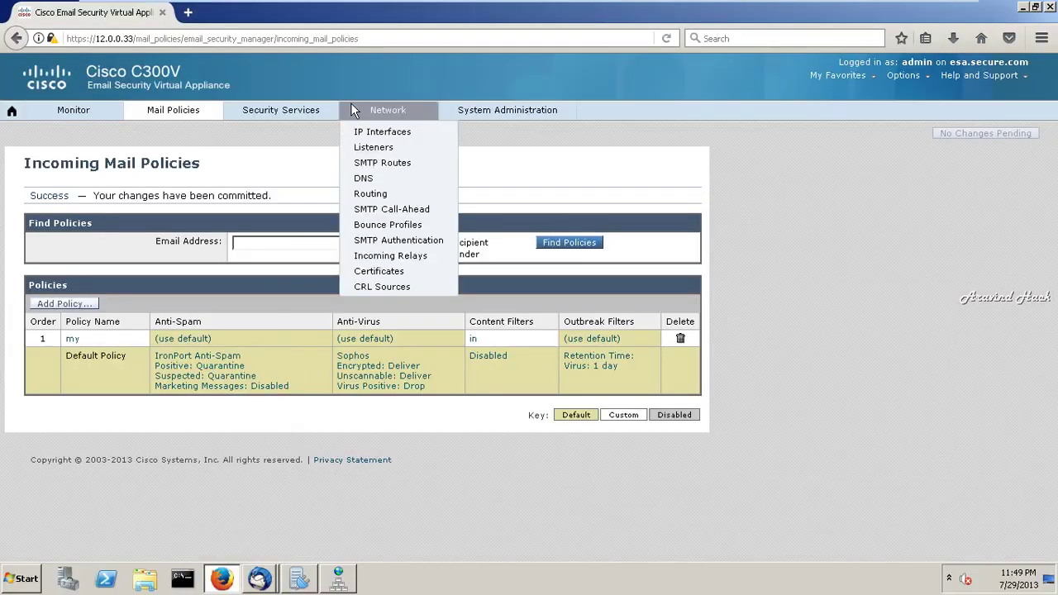
{"action": "left_click", "coordinate": [385, 178]}
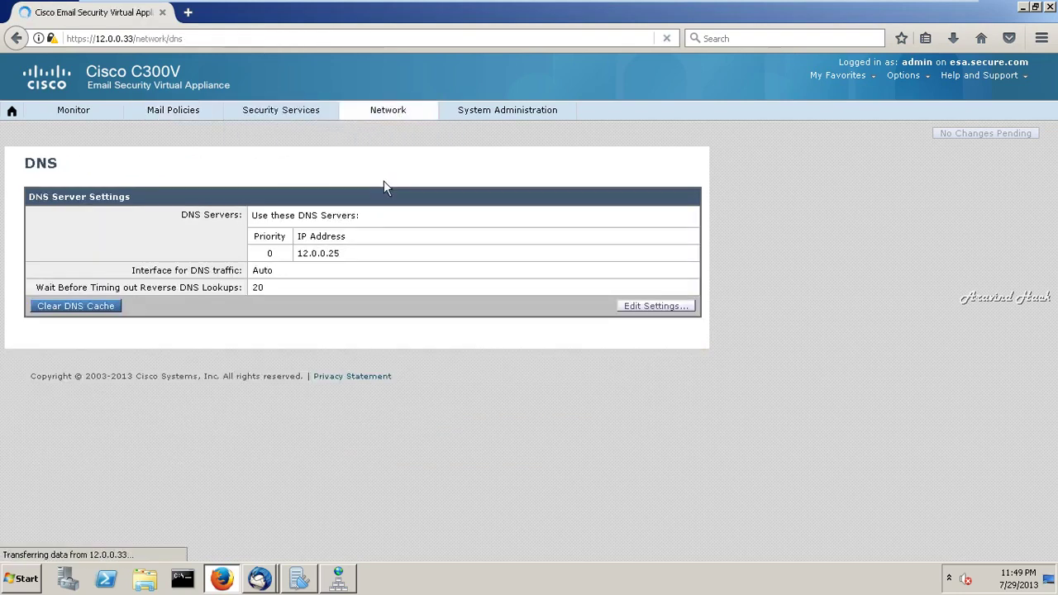
{"action": "mouse_move", "coordinate": [411, 107]}
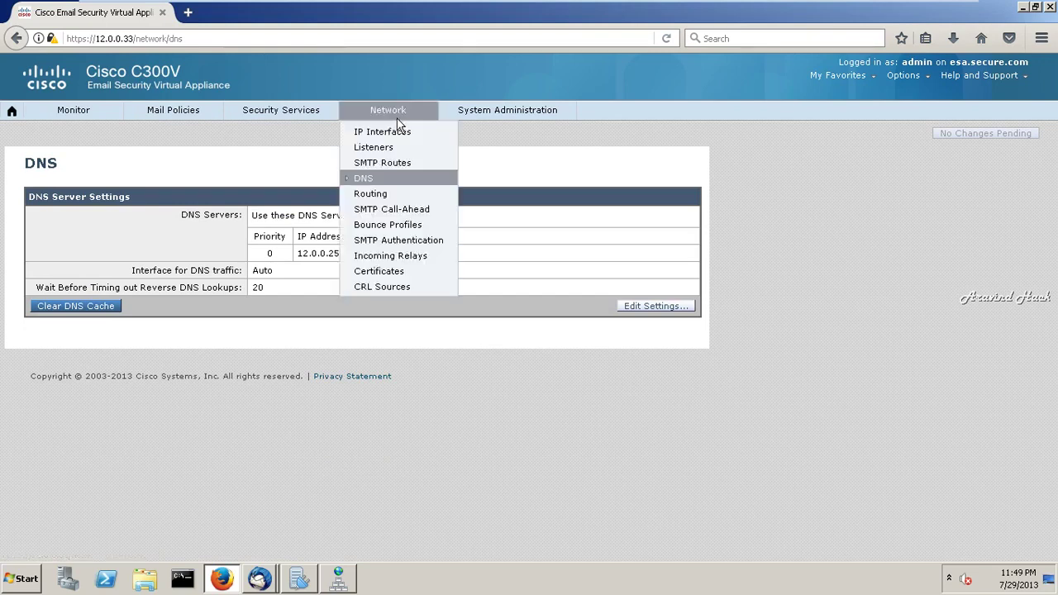
{"action": "left_click", "coordinate": [418, 210]}
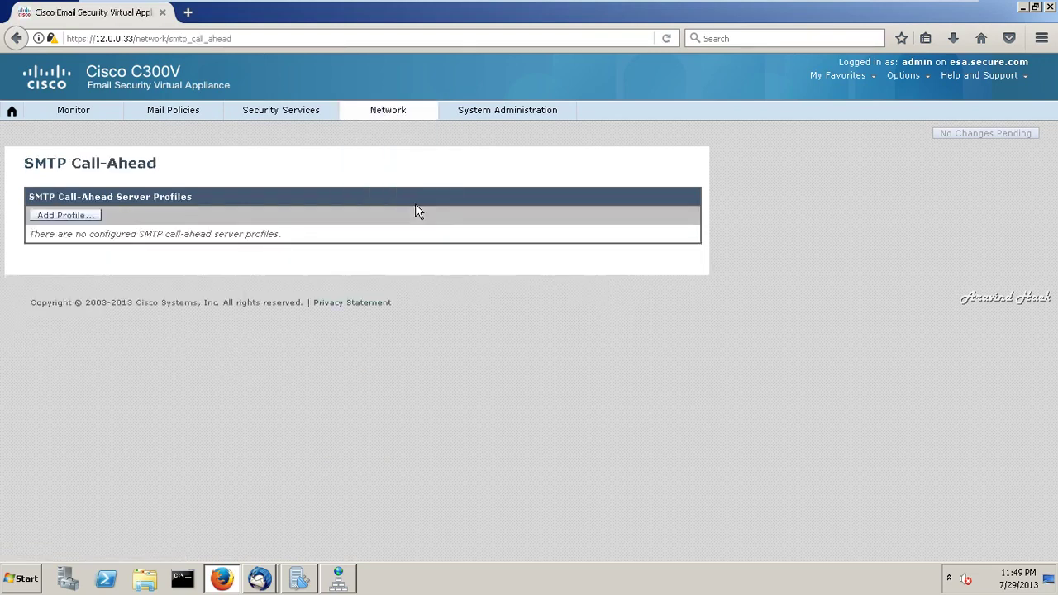
- Confirm the SMTP route sends secure.com to 12.0.0.25, then bring up the Overview report
{"action": "mouse_move", "coordinate": [389, 115]}
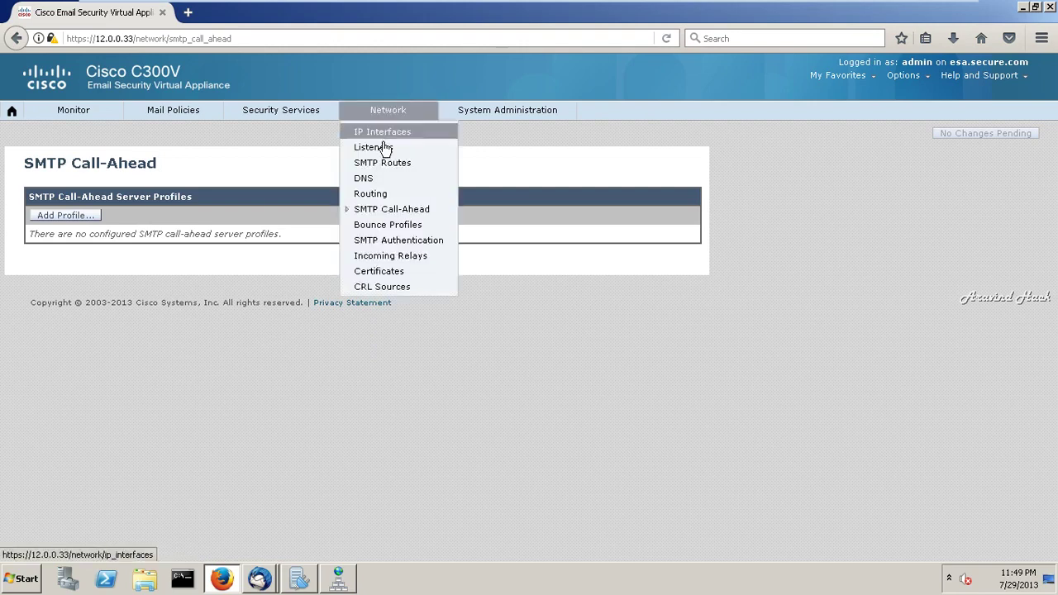
{"action": "left_click", "coordinate": [390, 165]}
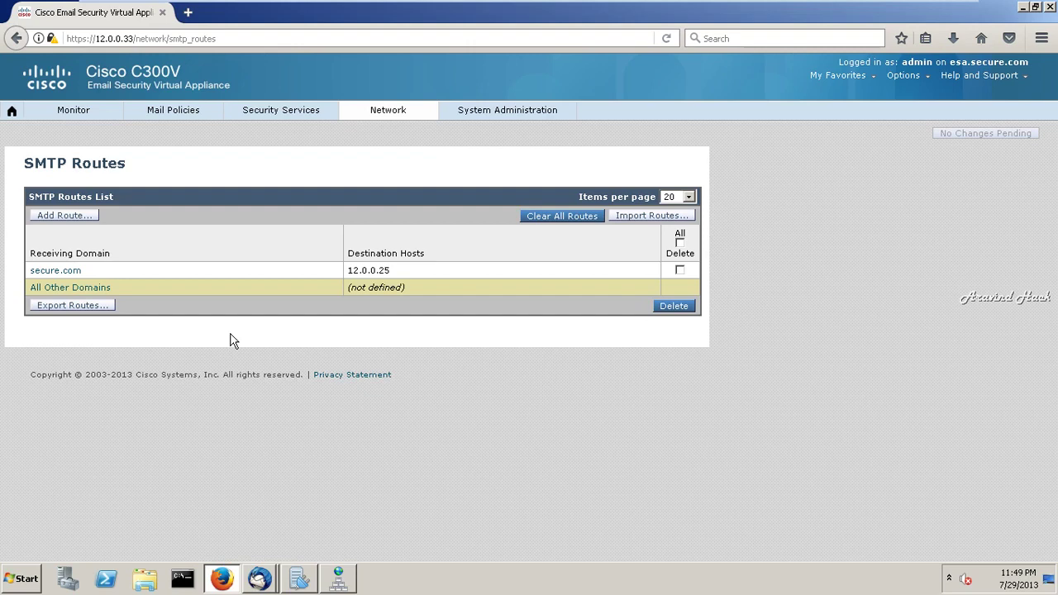
{"action": "mouse_move", "coordinate": [372, 112]}
{"action": "mouse_move", "coordinate": [80, 118]}
{"action": "left_click", "coordinate": [78, 168]}
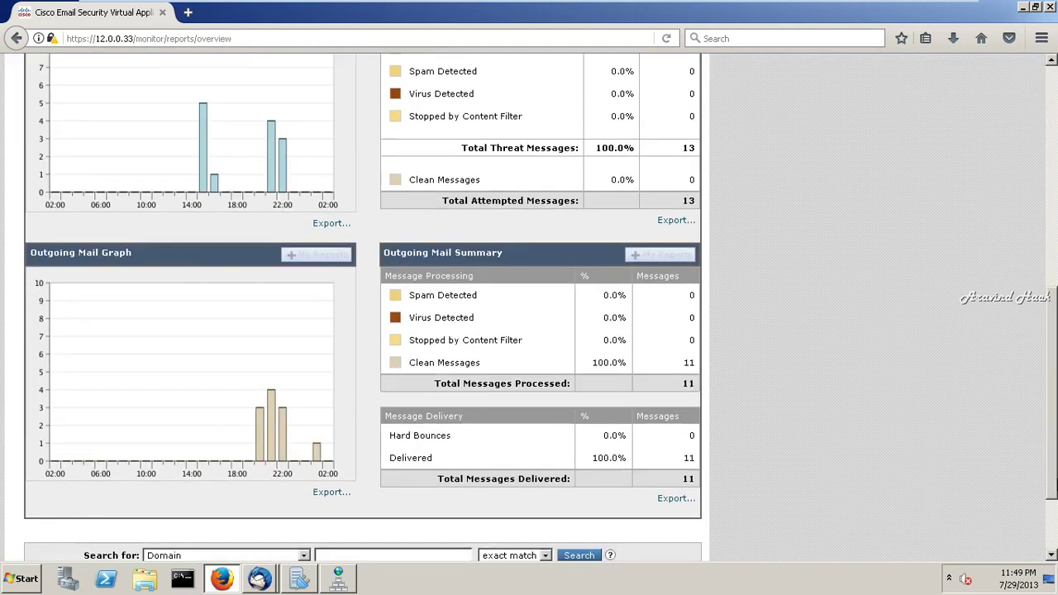
- Scan the Overview mail-flow report, then view the HAT Overview's five sender groups
{"action": "scroll", "coordinate": [1033, 485], "scroll_direction": "down", "scroll_amount": 10}
{"action": "scroll", "coordinate": [981, 274], "scroll_direction": "up", "scroll_amount": 10}
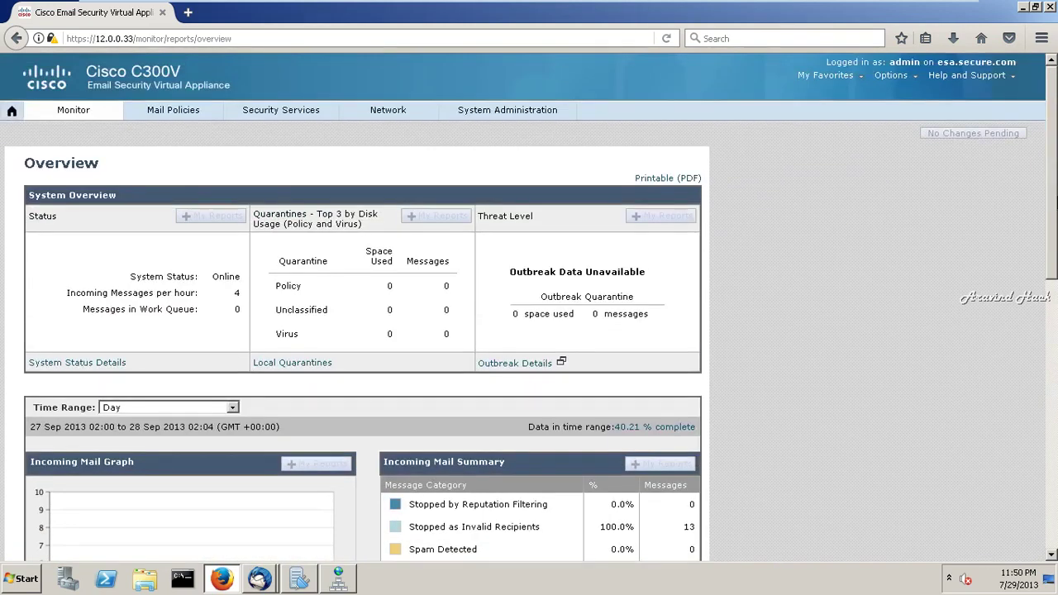
{"action": "mouse_move", "coordinate": [180, 104]}
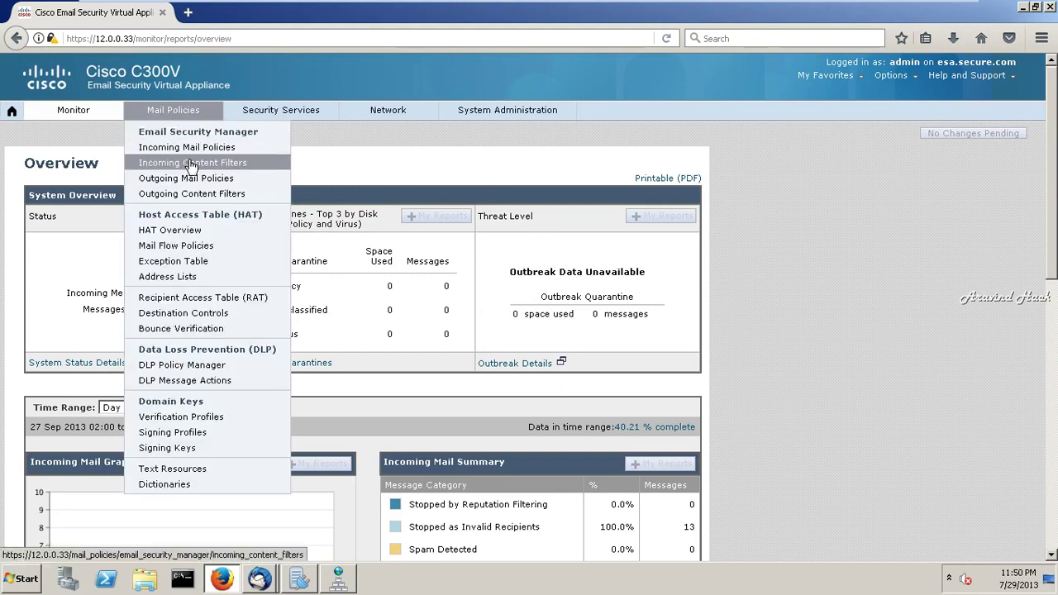
{"action": "left_click", "coordinate": [177, 238]}
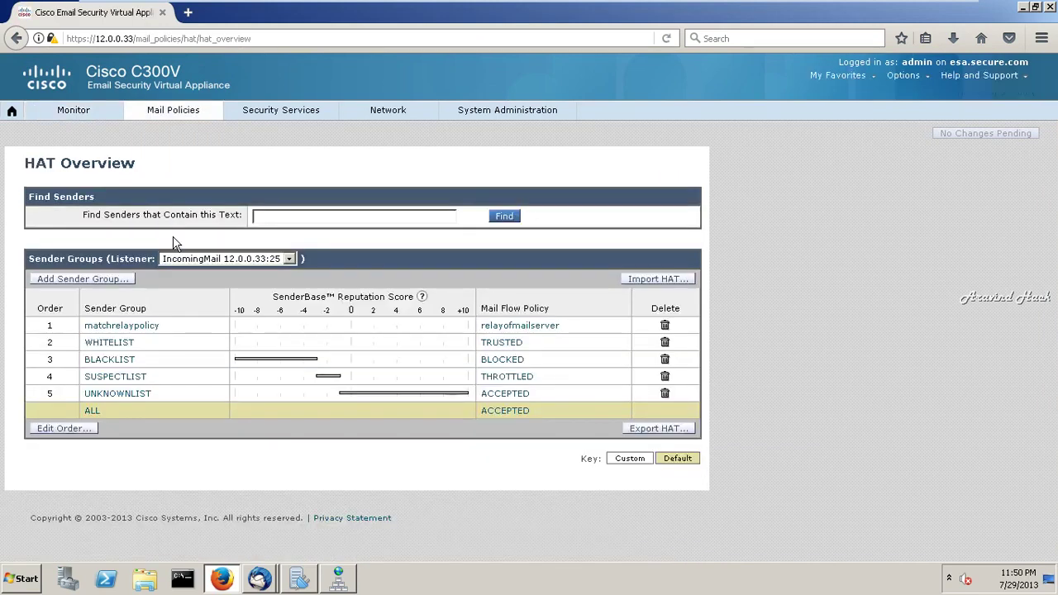
- Resubmit the 12.0.0.25 sender in matchrelaypolicy unchanged, keeping comment 'mail server ip address'
{"action": "left_click", "coordinate": [137, 327]}
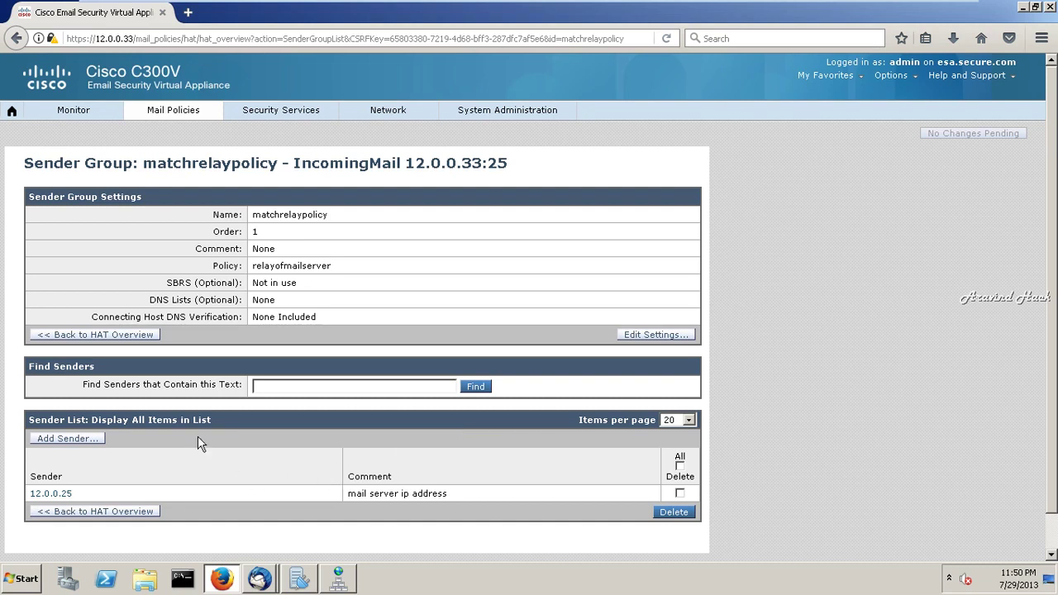
{"action": "left_click", "coordinate": [66, 499]}
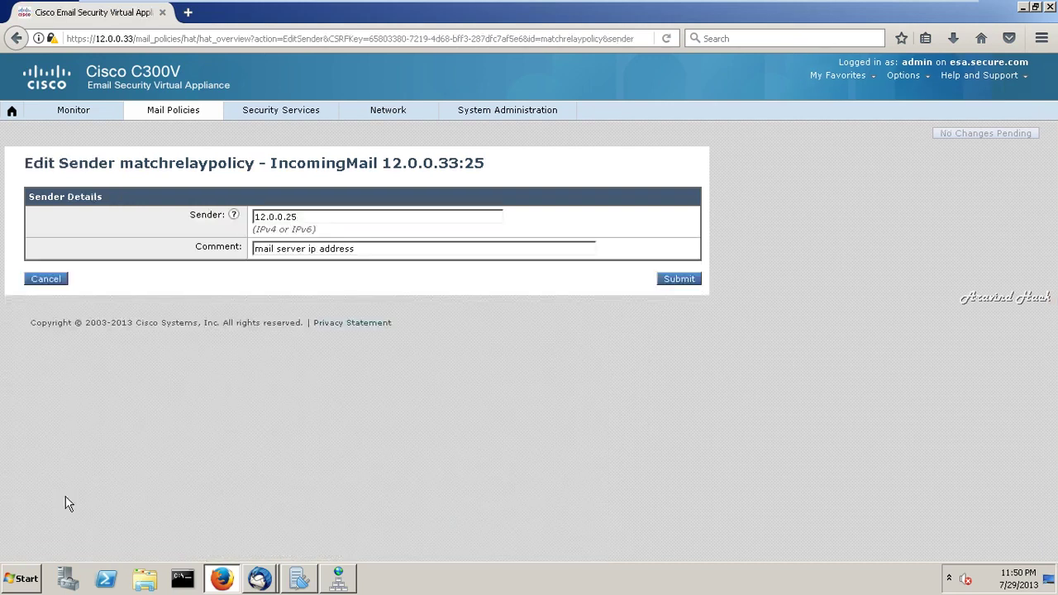
{"action": "left_click", "coordinate": [686, 279]}
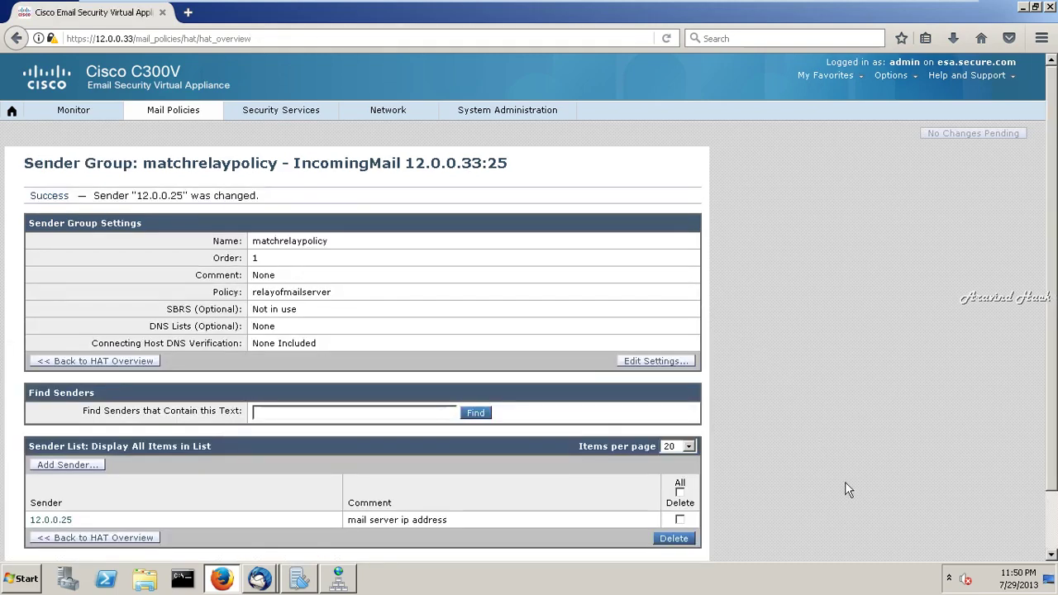
{"action": "scroll", "coordinate": [861, 512], "scroll_direction": "down", "scroll_amount": 2}
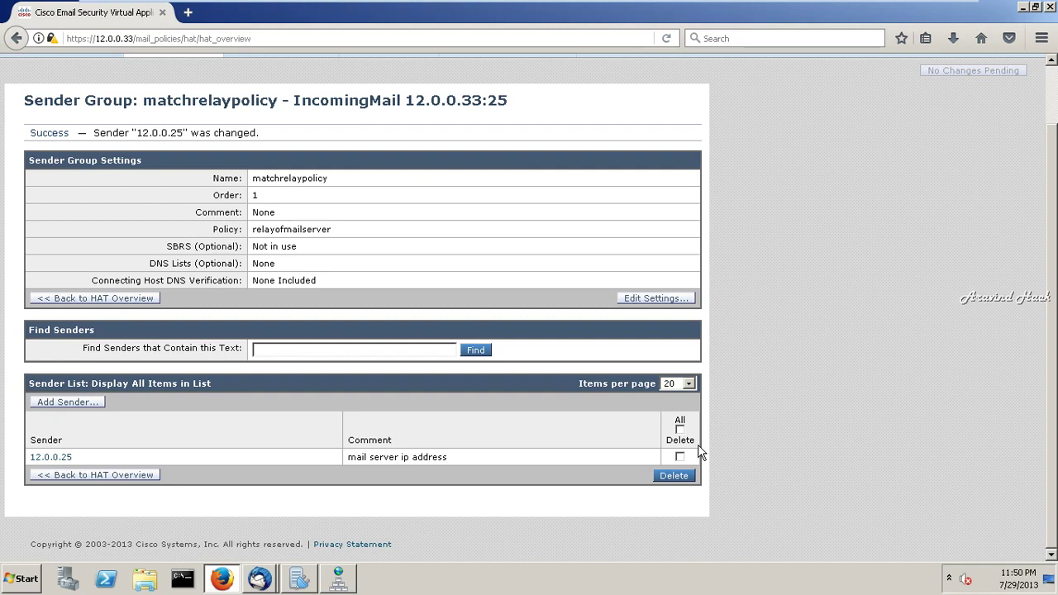
{"action": "scroll", "coordinate": [662, 207], "scroll_direction": "up", "scroll_amount": 2}
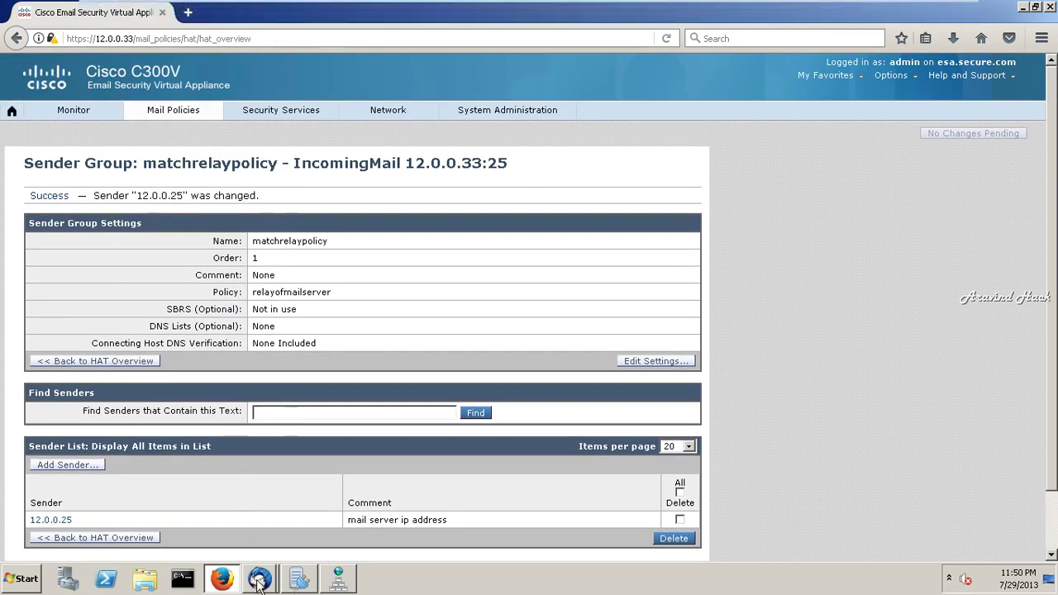
- Retry sending the 'sadsad' test message in Thunderbird and acknowledge the smtp.secure.com connection error
{"action": "mouse_move", "coordinate": [259, 579]}
{"action": "left_click", "coordinate": [245, 548]}
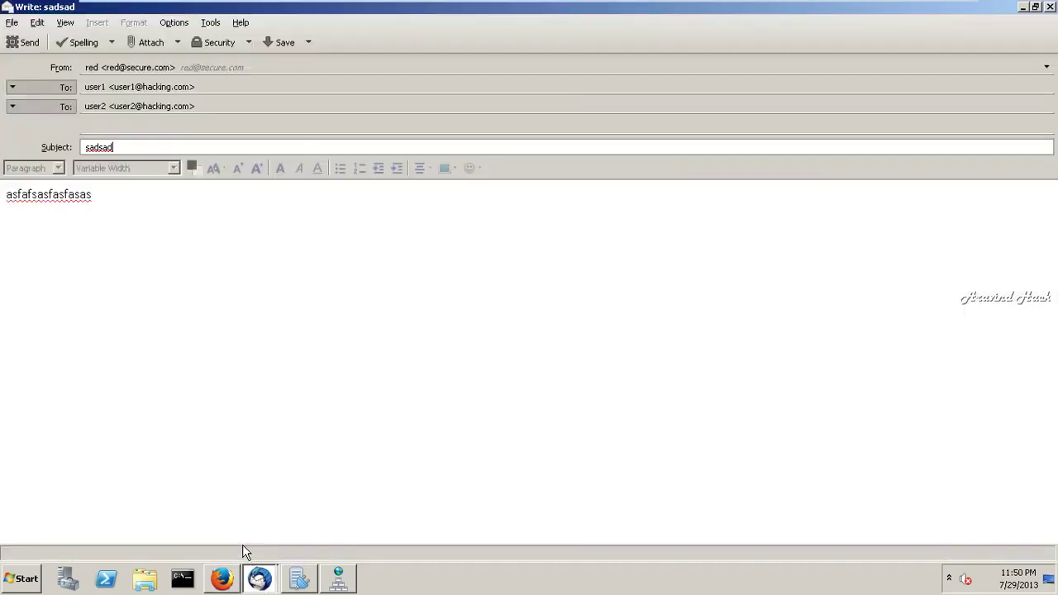
{"action": "left_click", "coordinate": [24, 42]}
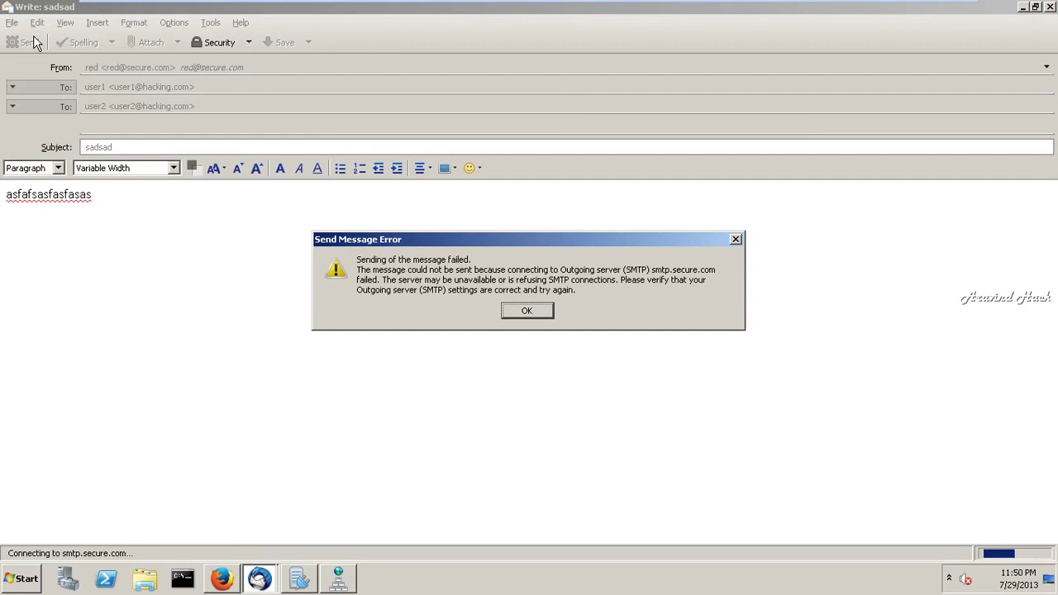
{"action": "left_click", "coordinate": [529, 311]}
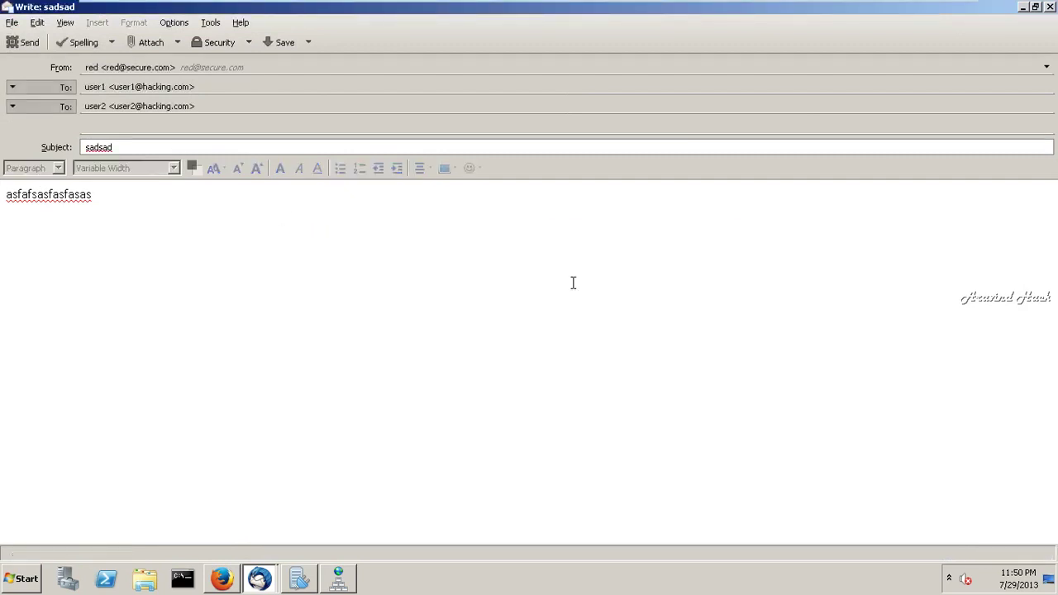
- Discard the unsent 'sadsad' message without saving and minimize the VM to the host desktop
{"action": "left_click", "coordinate": [1052, 7]}
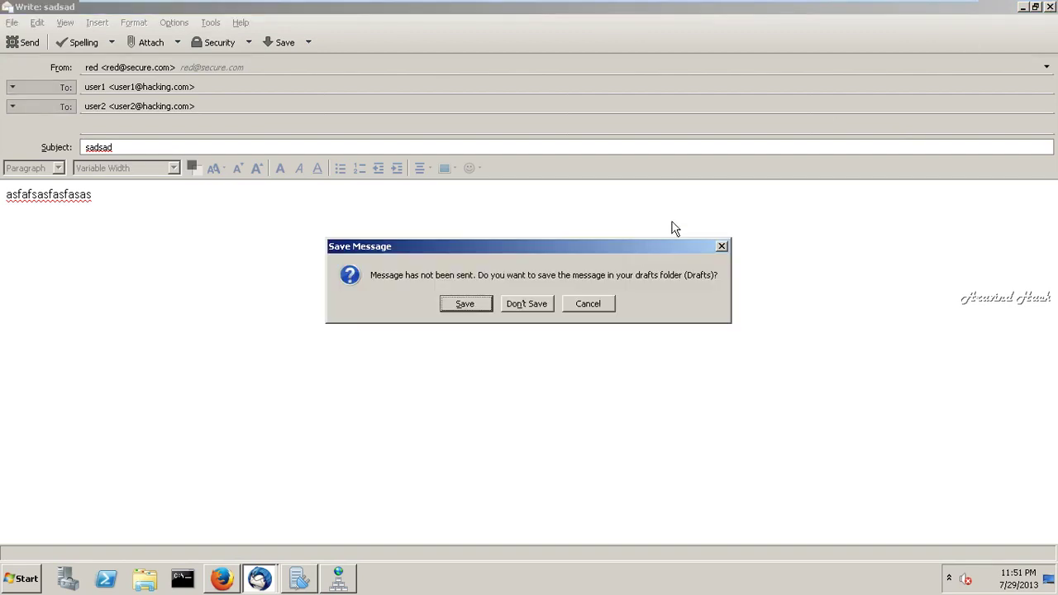
{"action": "left_click", "coordinate": [541, 305]}
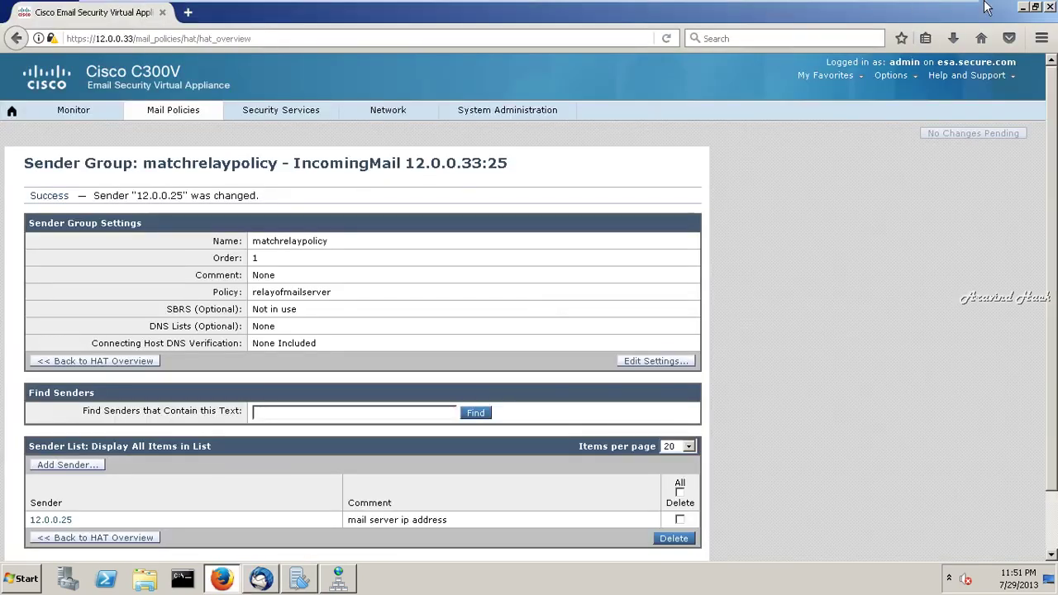
{"action": "left_click", "coordinate": [916, 10]}
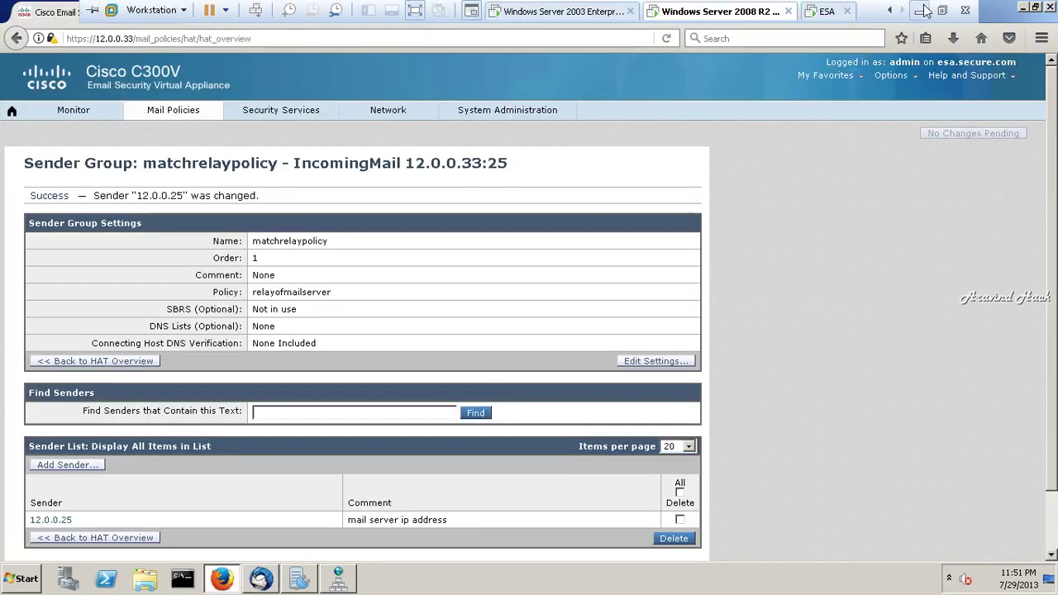
{"action": "left_click", "coordinate": [940, 584]}
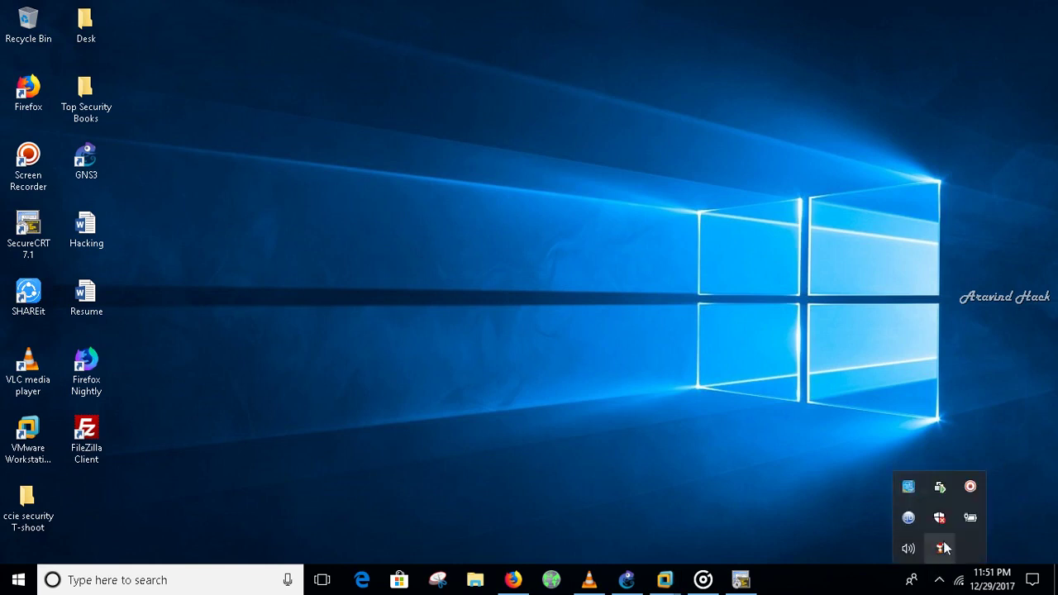
{"action": "left_click", "coordinate": [970, 489]}
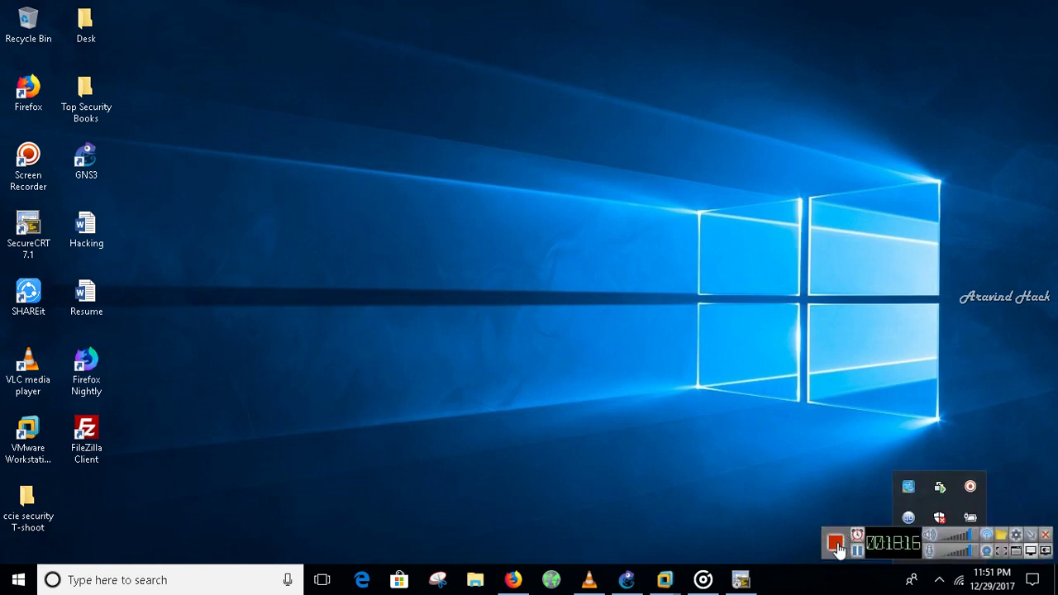